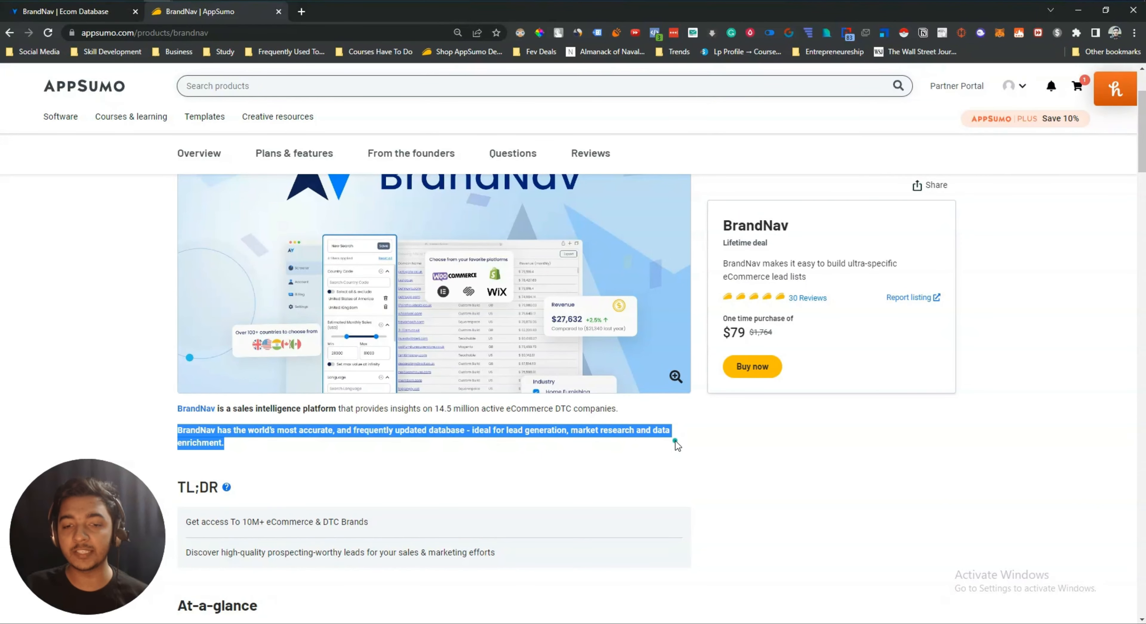
Step: Examine the BrandNav lifetime deal's plan details, including price, search and export limits, and additional code stacking options
scroll(675, 440, "down", 5)
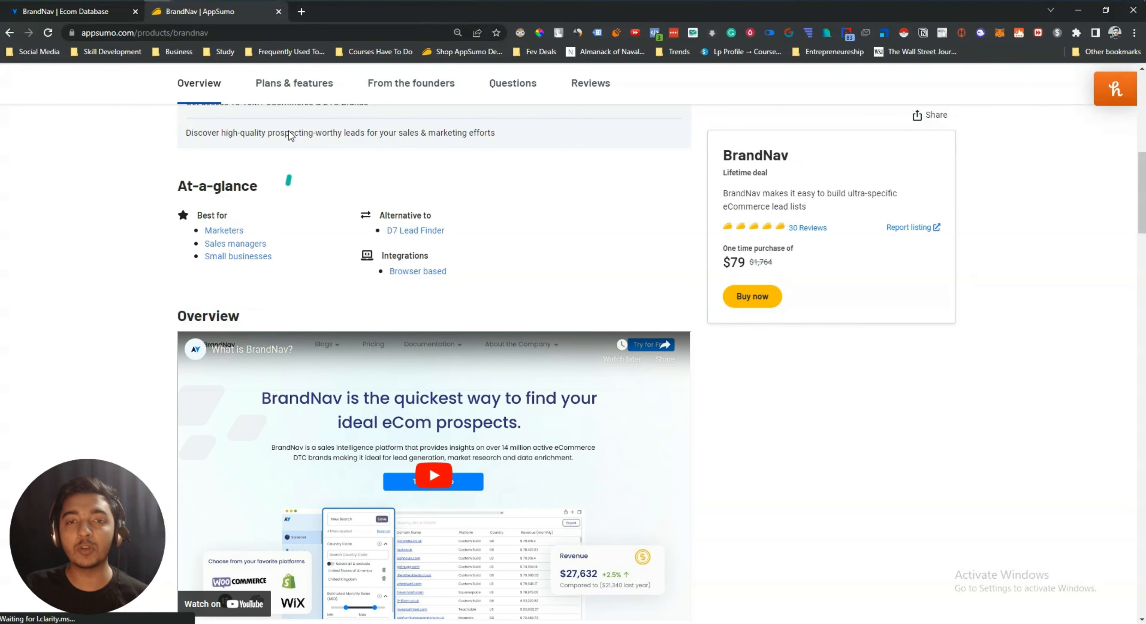
left_click(280, 87)
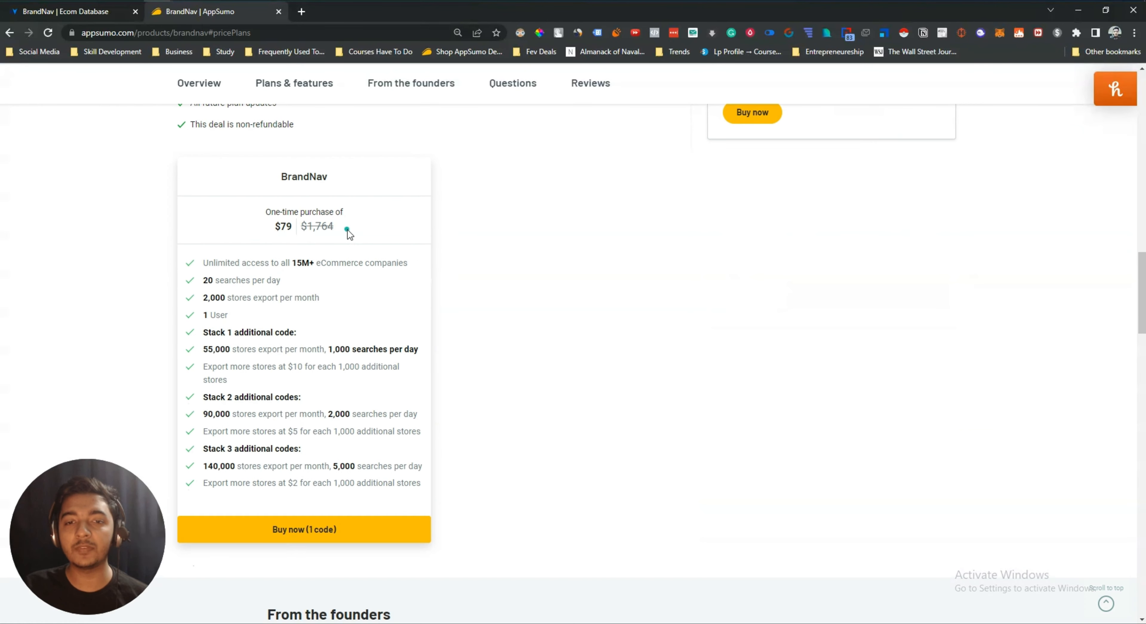
double_click(285, 227)
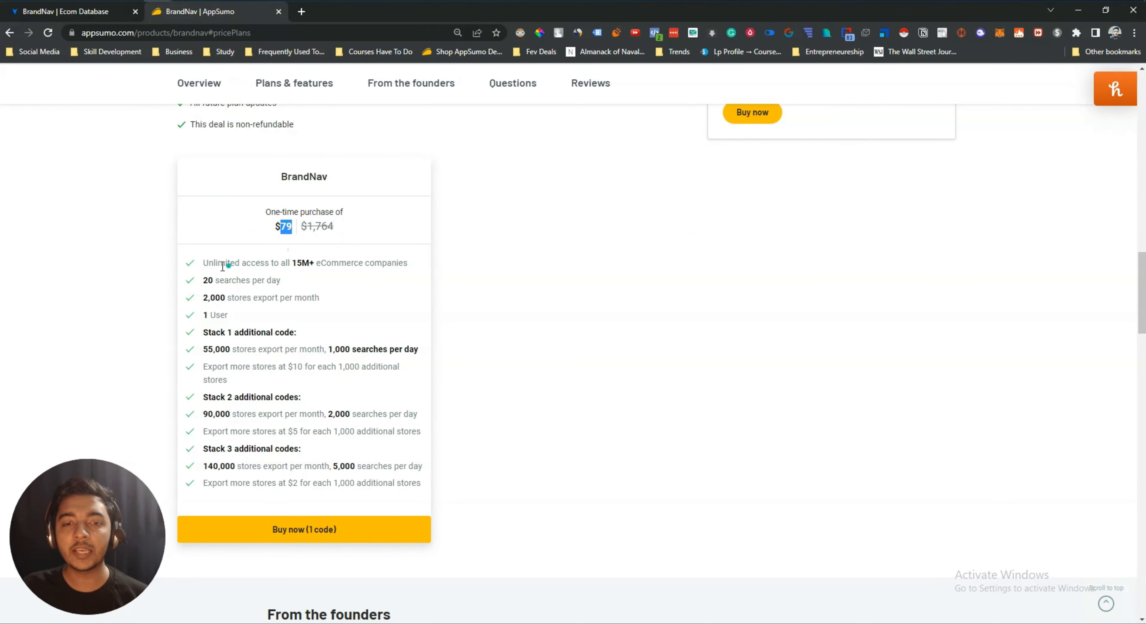
left_click_drag(209, 263, 388, 259)
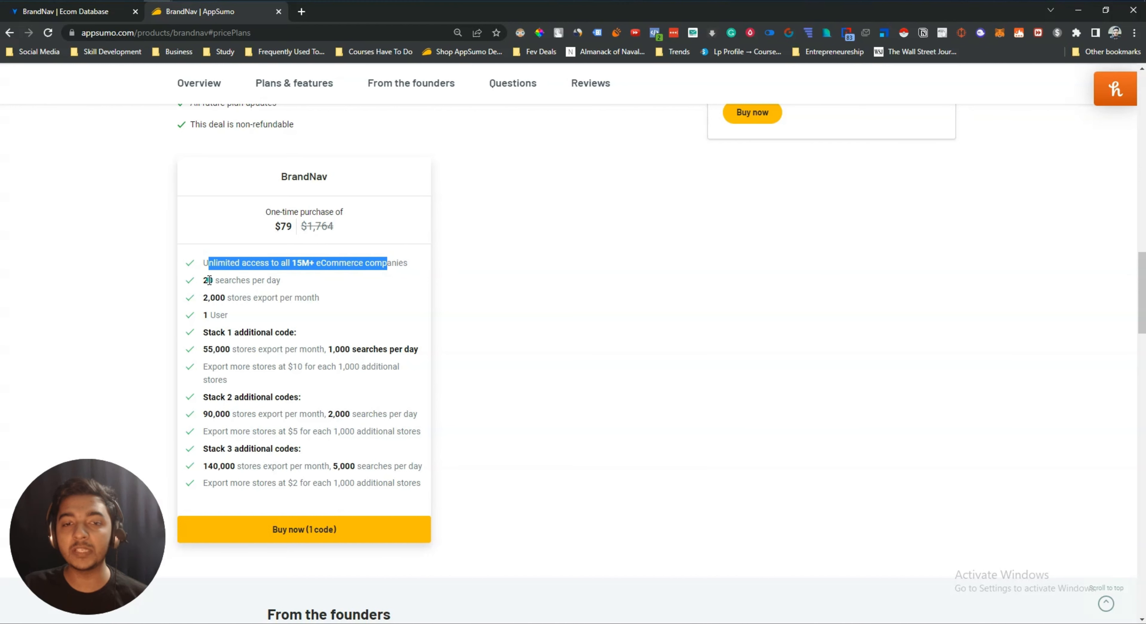
left_click_drag(209, 280, 302, 282)
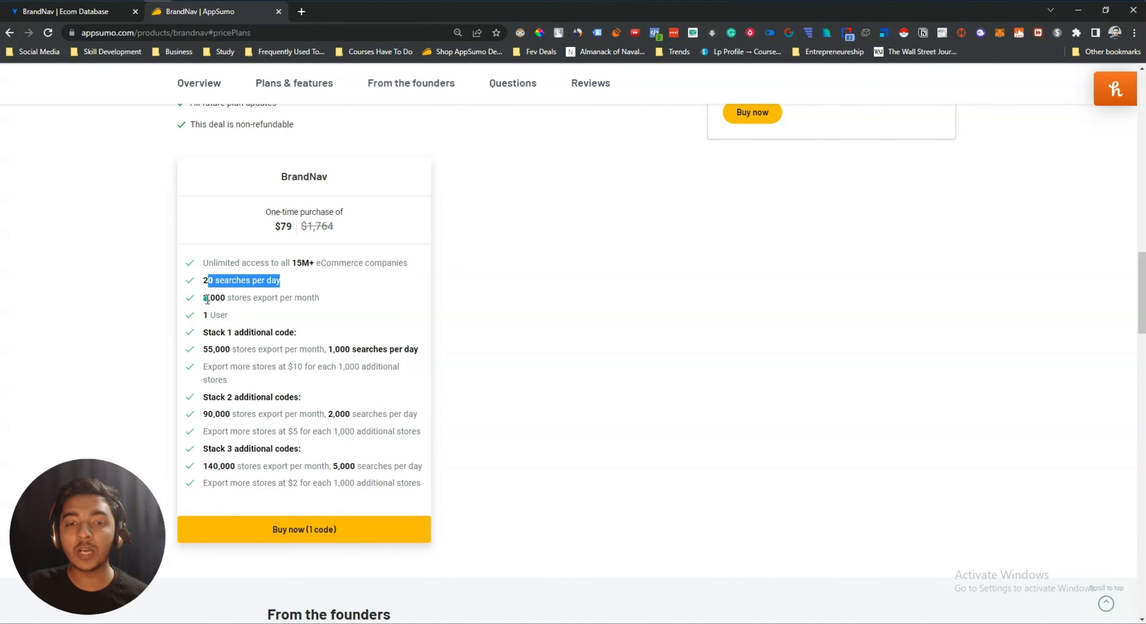
left_click_drag(209, 297, 343, 299)
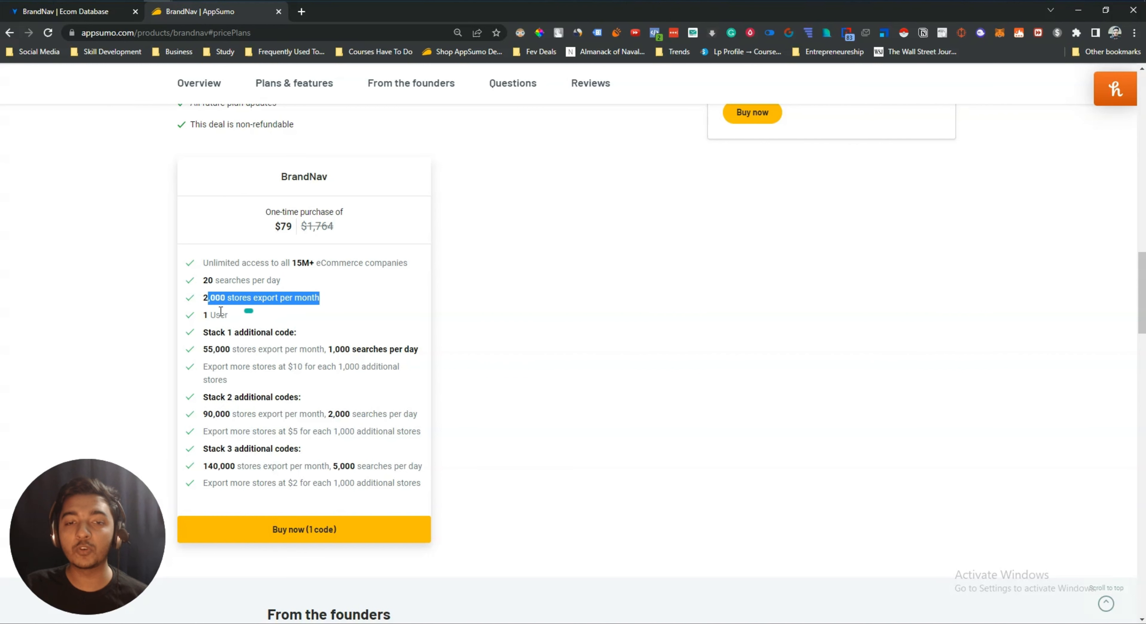
left_click_drag(209, 315, 419, 482)
left_click(200, 335)
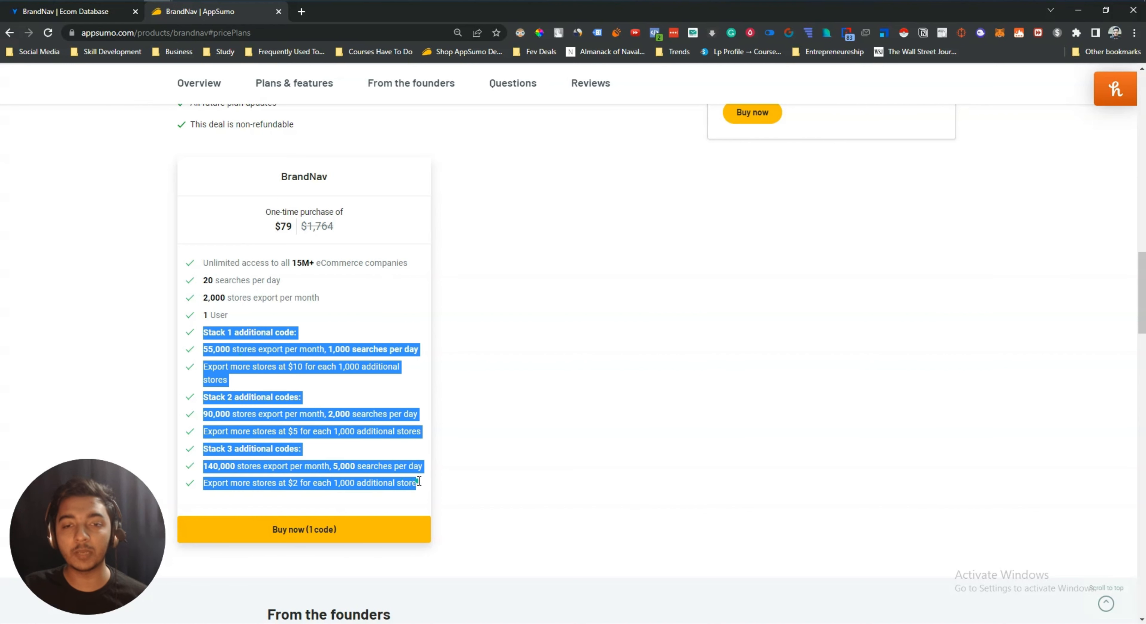
left_click(419, 482)
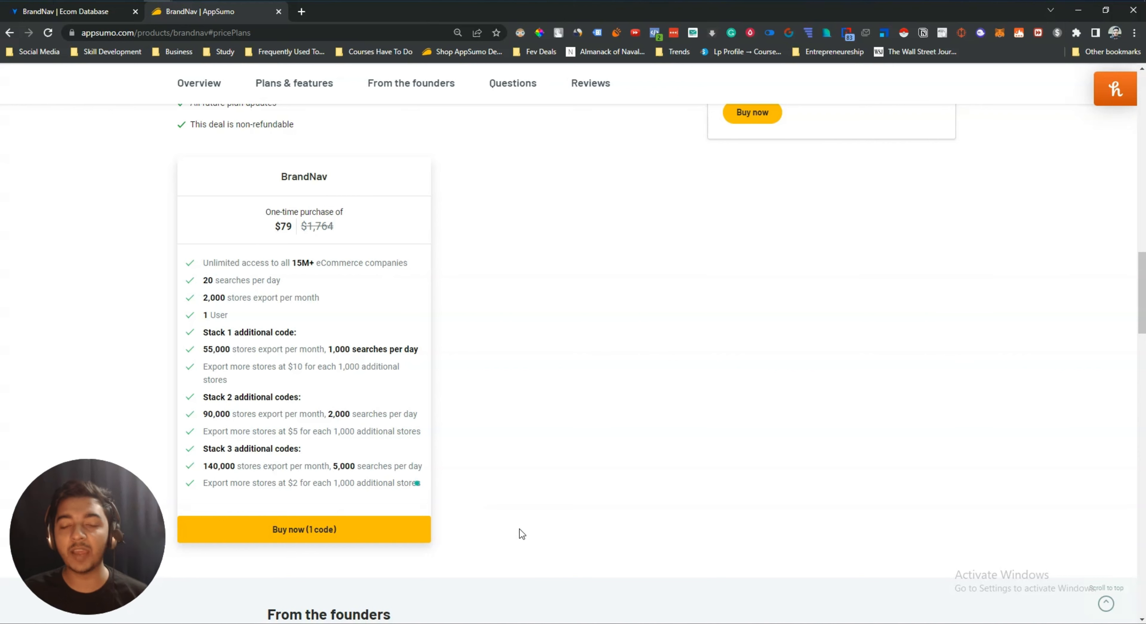
Step: Read through the customer reviews of the BrandNav deal and return to the start of the product page
middle_click(574, 541)
scroll(573, 540, "up", 20)
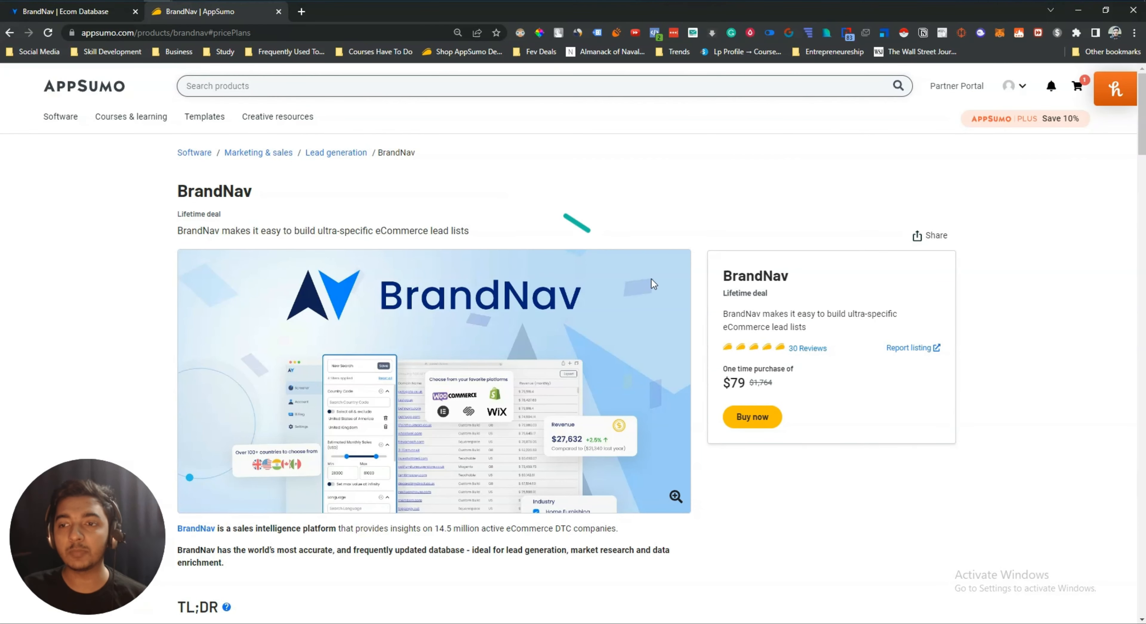
left_click(808, 350)
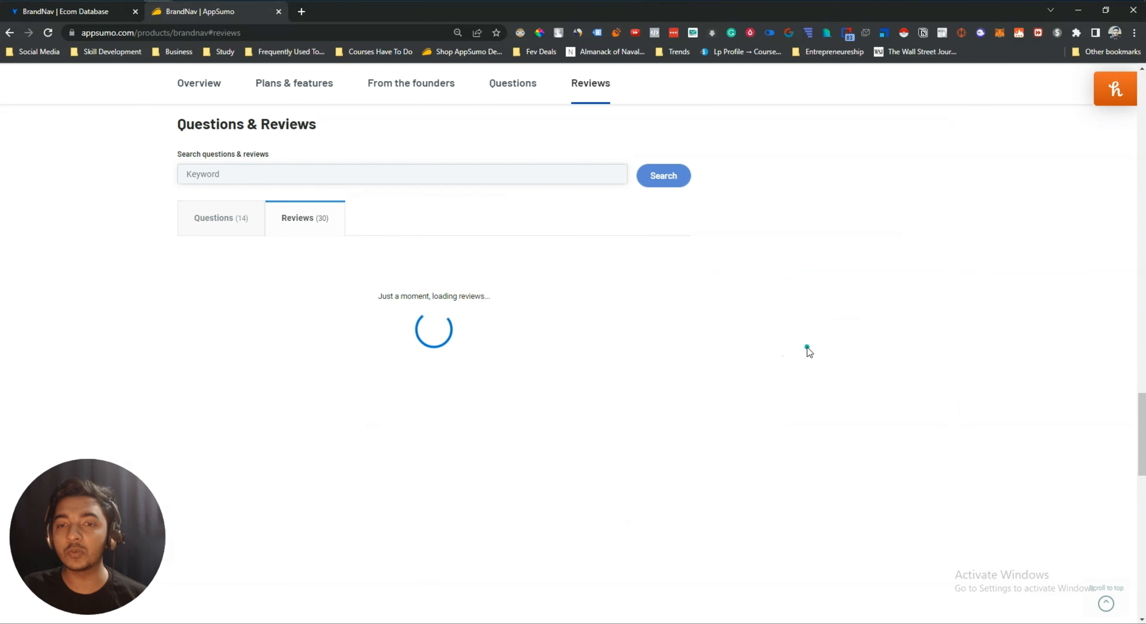
scroll(807, 346, "down", 3)
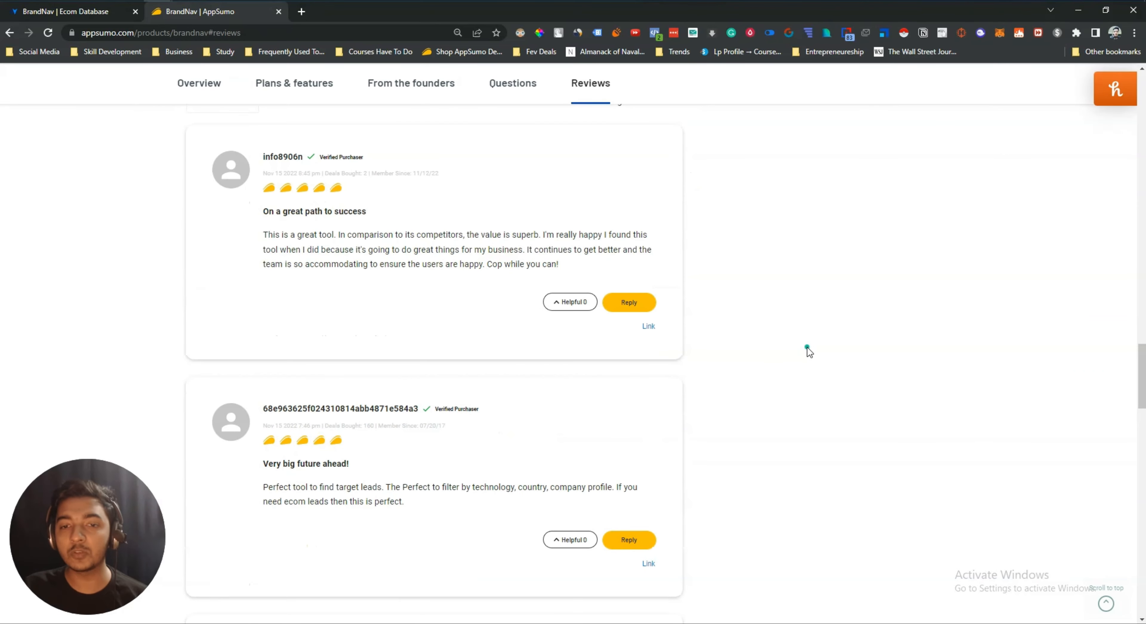
scroll(329, 376, "down", 15)
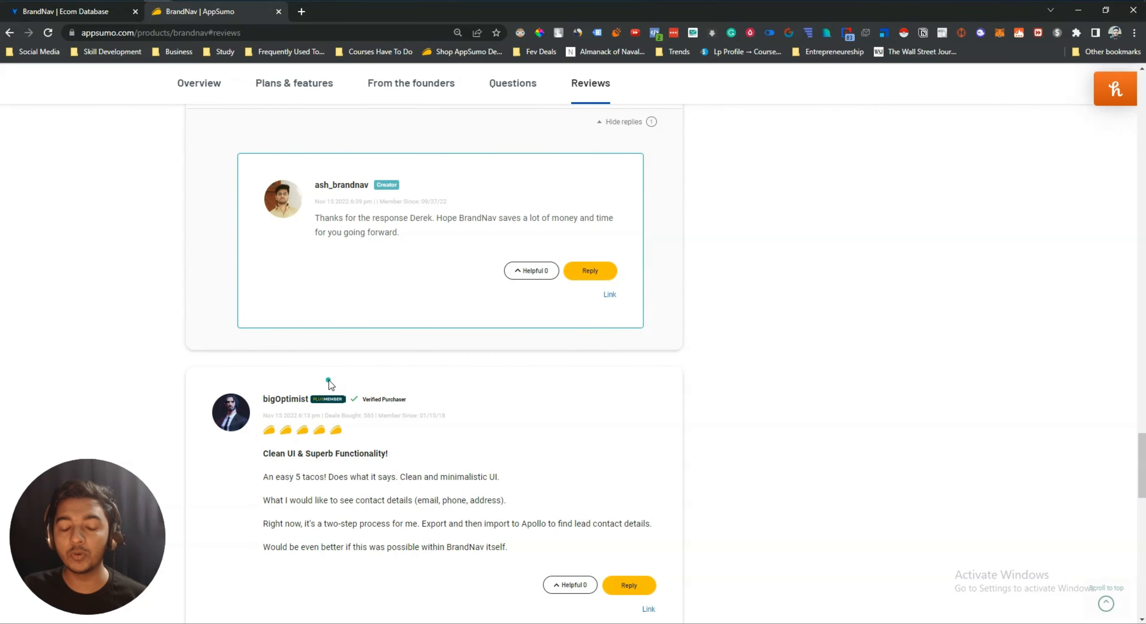
scroll(329, 380, "down", 20)
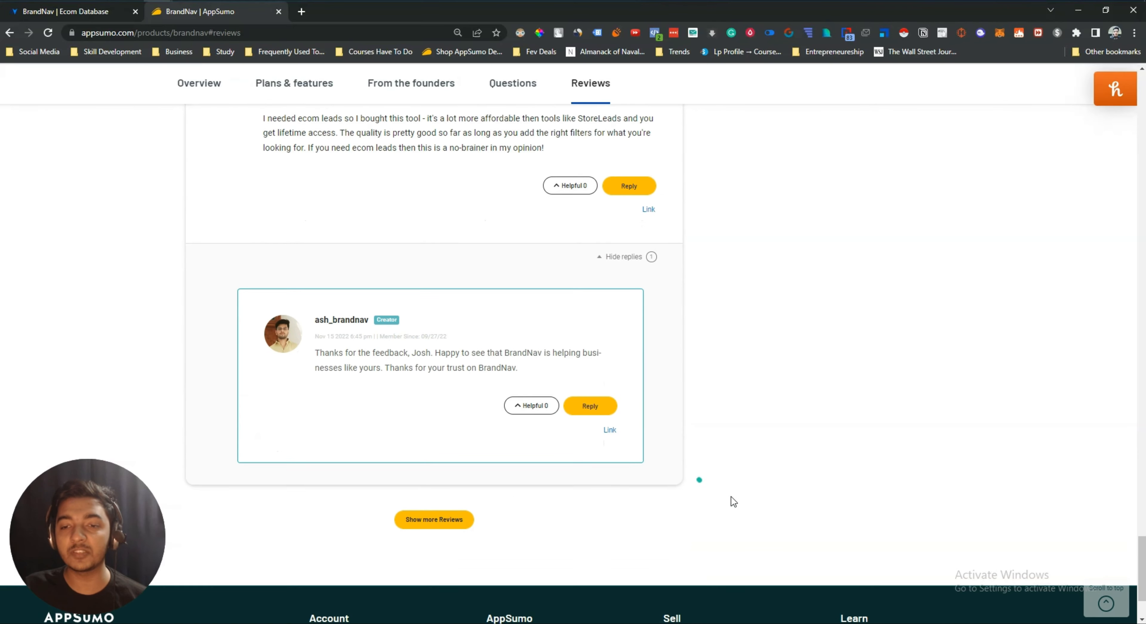
key("Home")
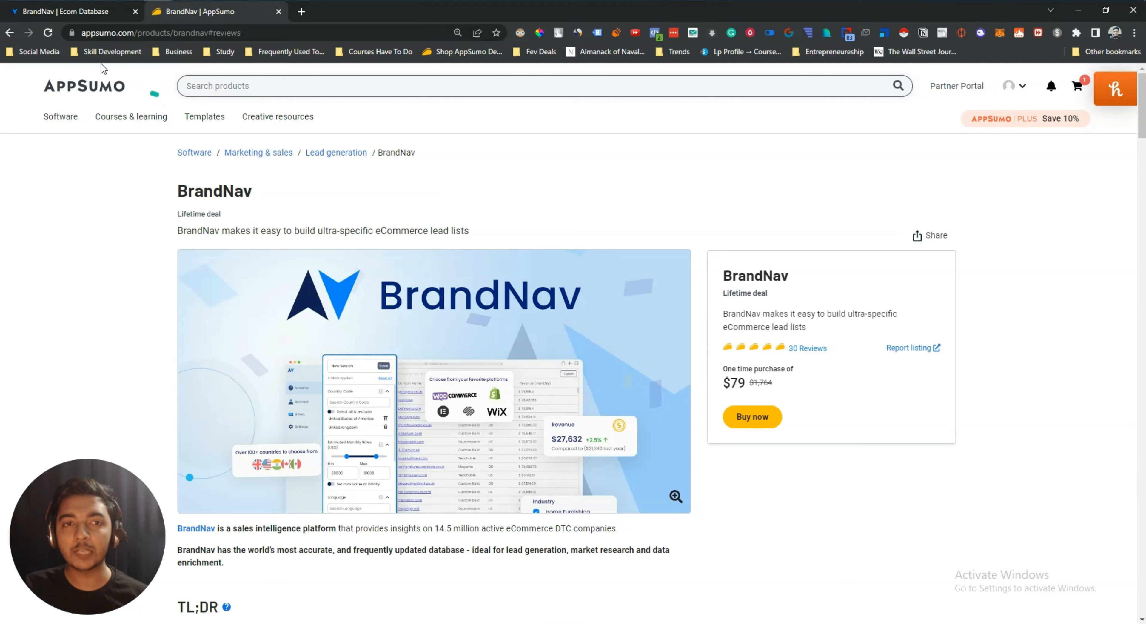
Step: Switch to the BrandNav screener and add United States of America to the country code filter
left_click(51, 17)
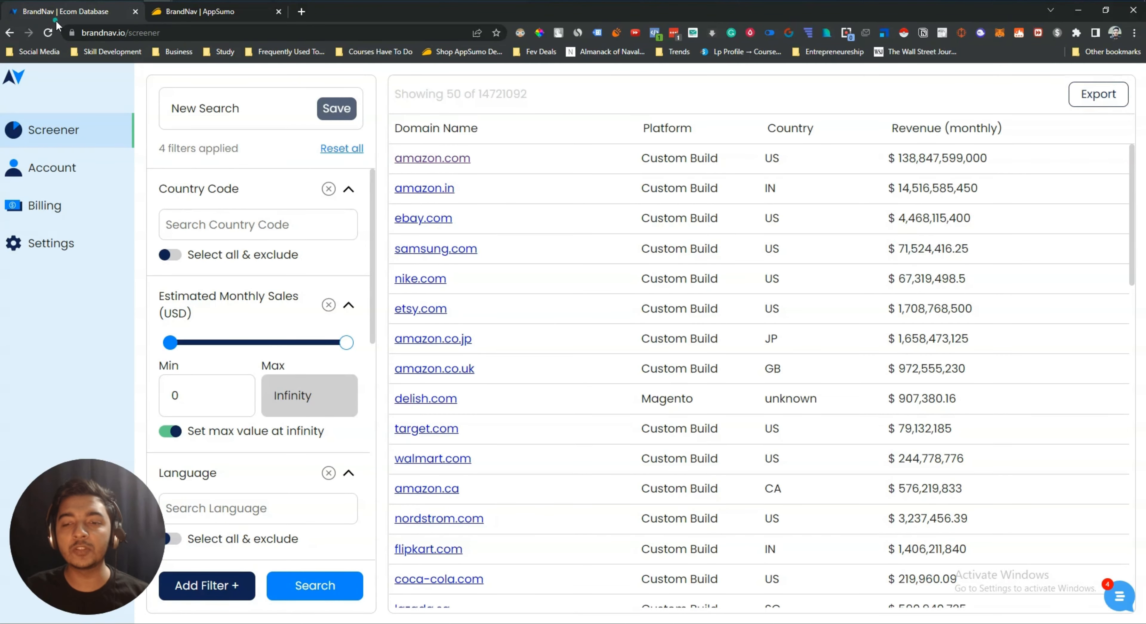
left_click_drag(82, 584, 1067, 386)
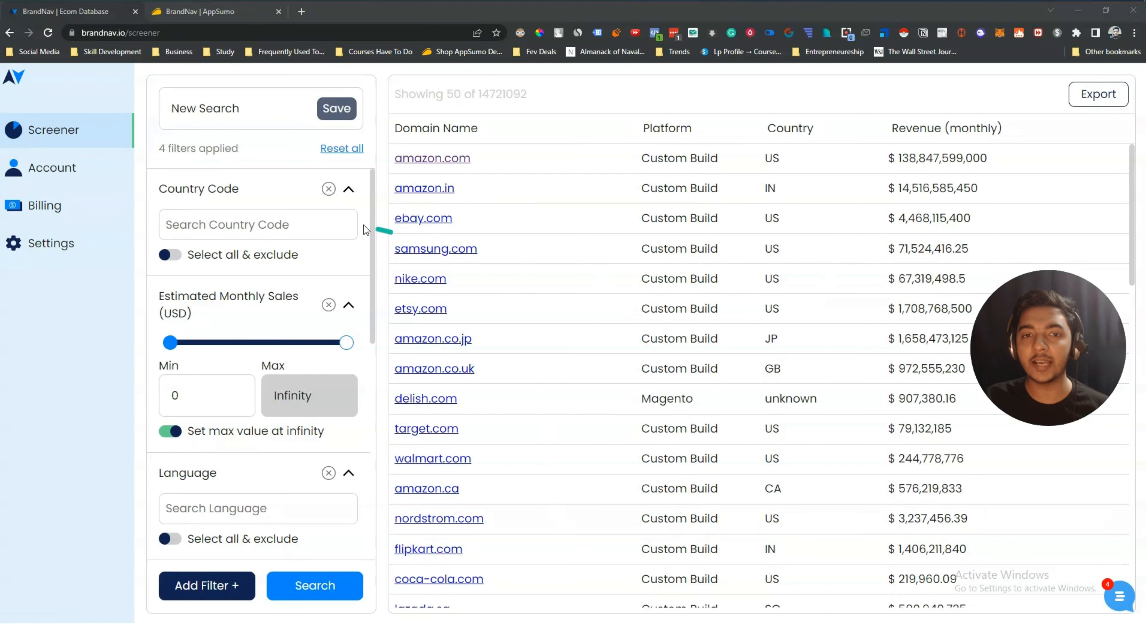
left_click(212, 225)
type("Unite")
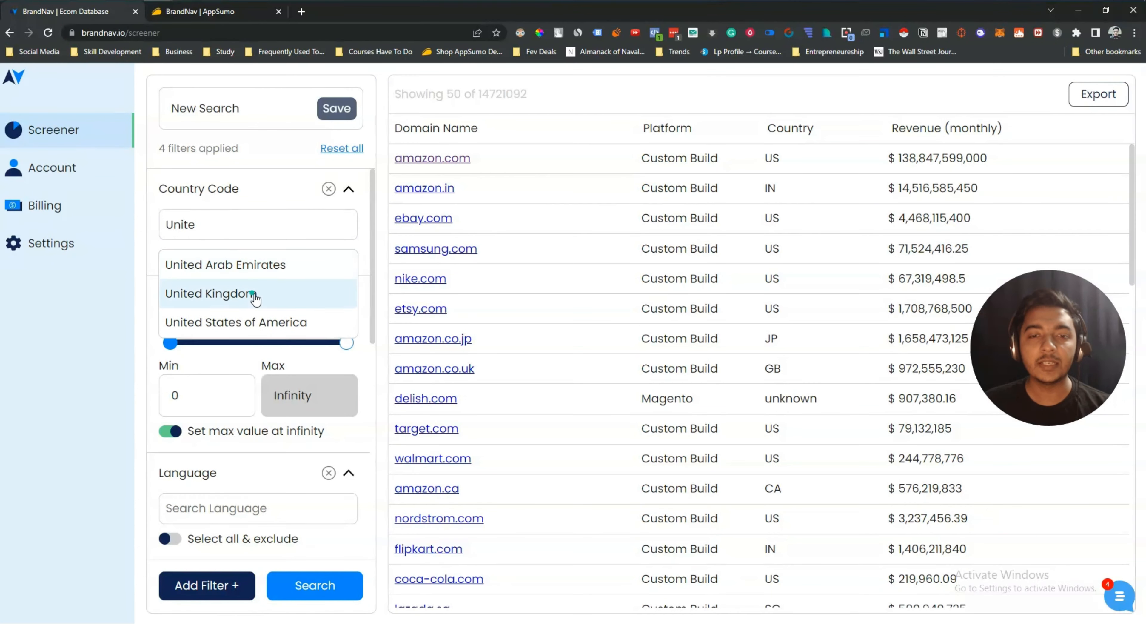
type("s")
key("BackSpace")
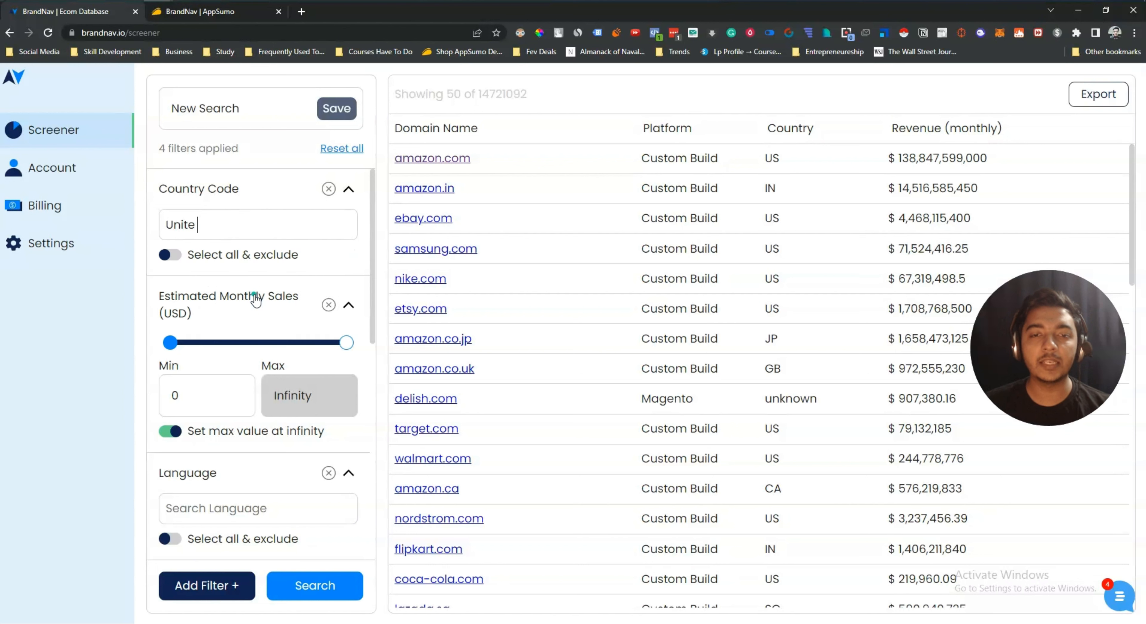
key("BackSpace")
type("d")
left_click(250, 322)
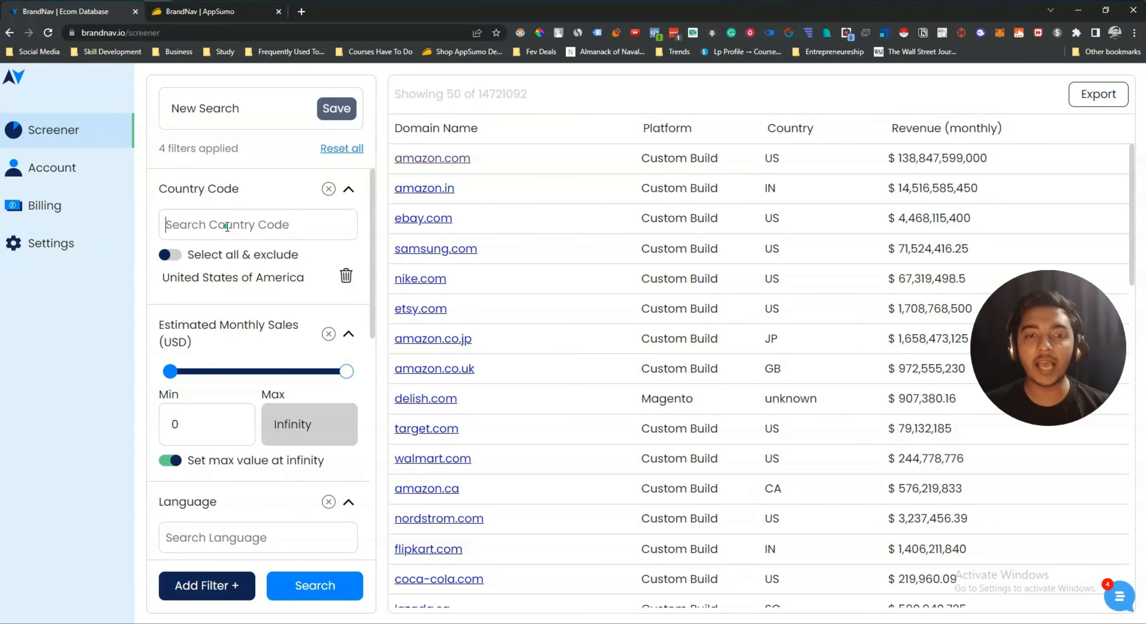
Step: Add India to the country code filter and try its select all and exclude option, leaving it off
type("ind")
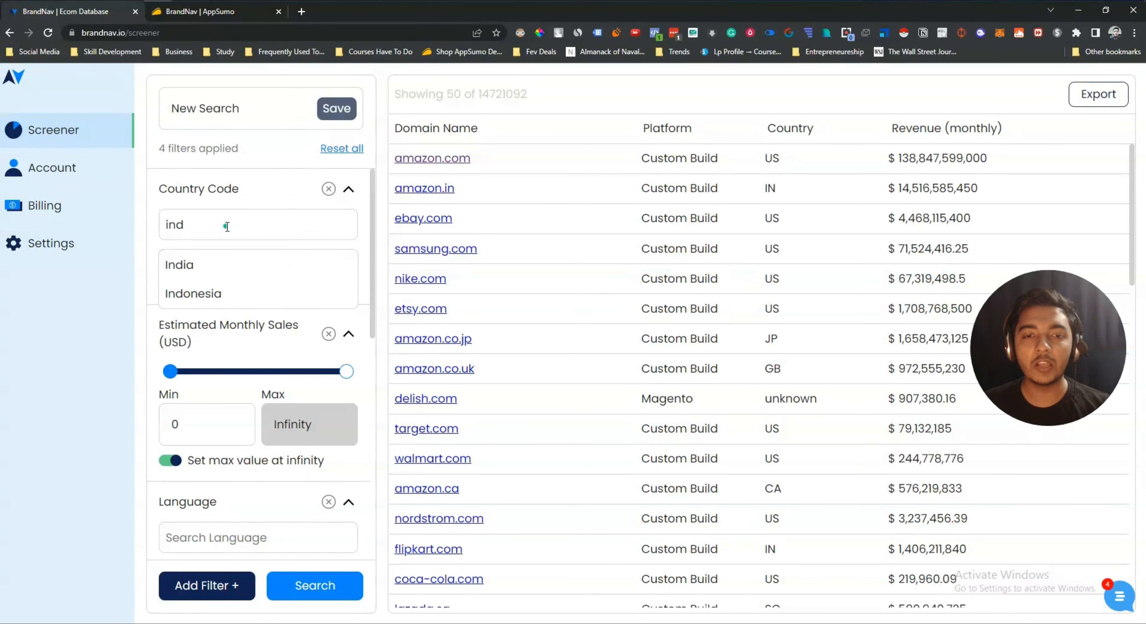
left_click(210, 264)
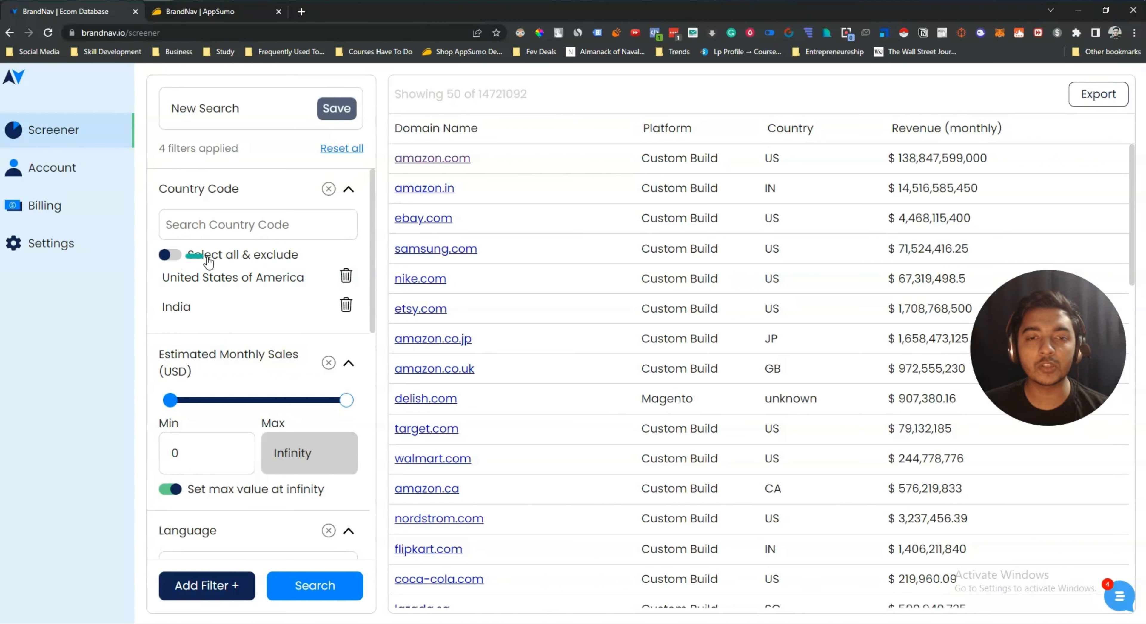
left_click(171, 258)
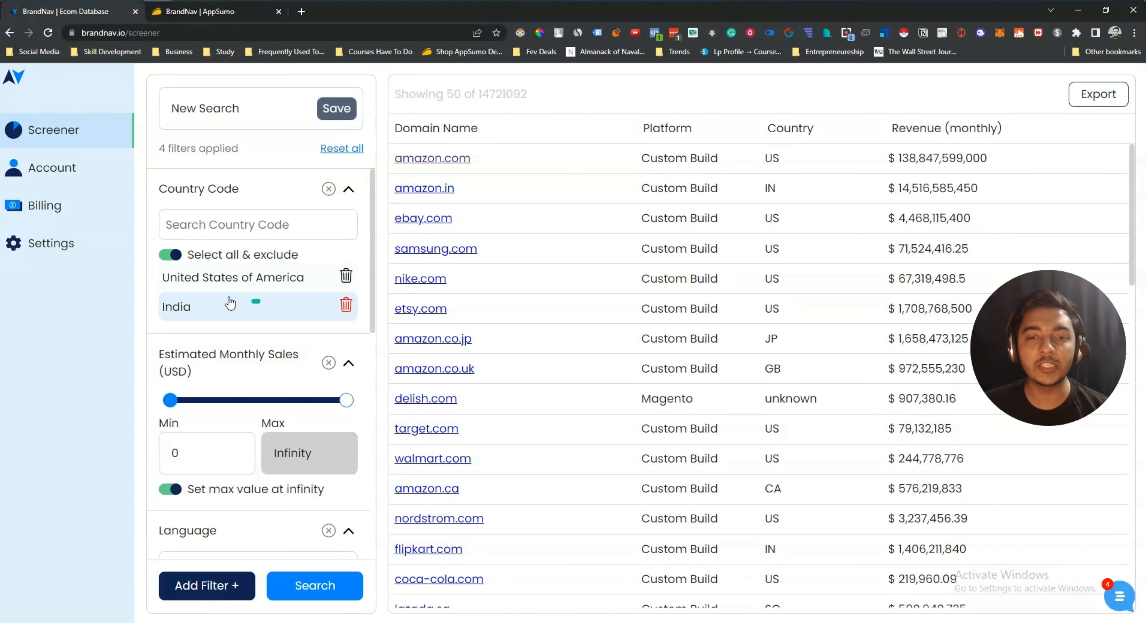
left_click(175, 256)
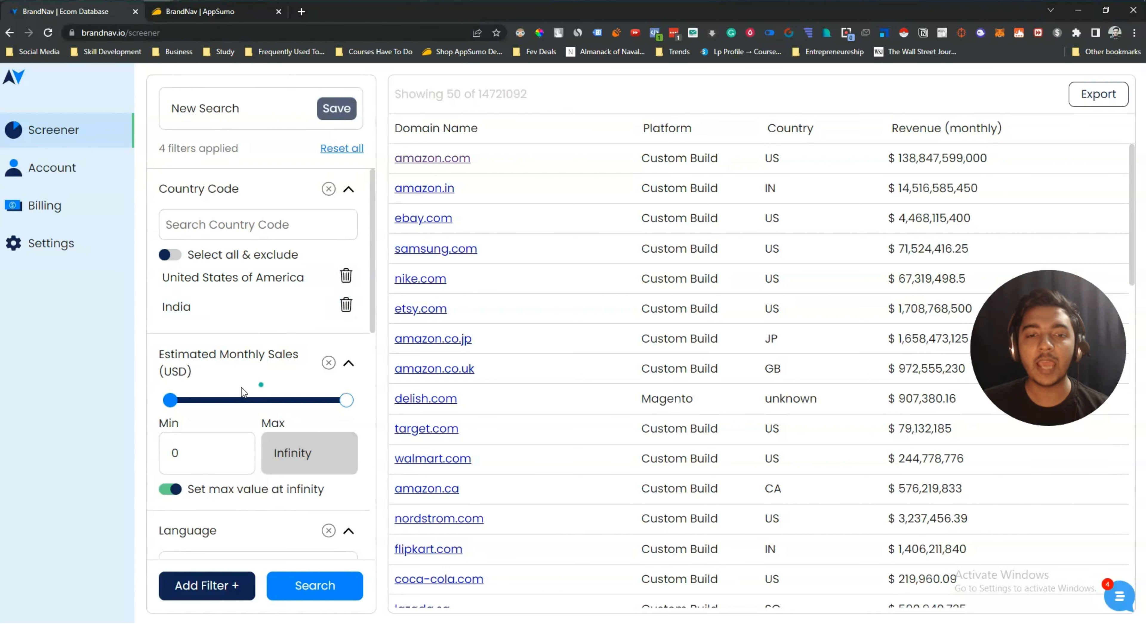
Step: Set the estimated monthly sales filter to a minimum of 6000 and a maximum of 35000 USD, with the infinity maximum off
scroll(243, 391, "down", 3)
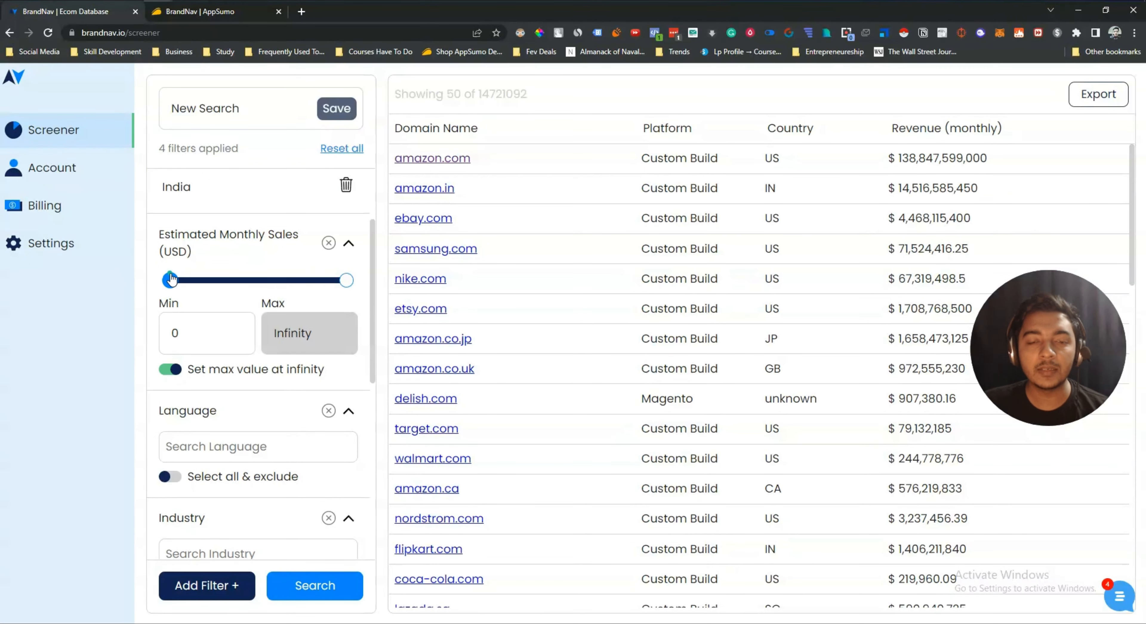
left_click_drag(171, 275, 181, 274)
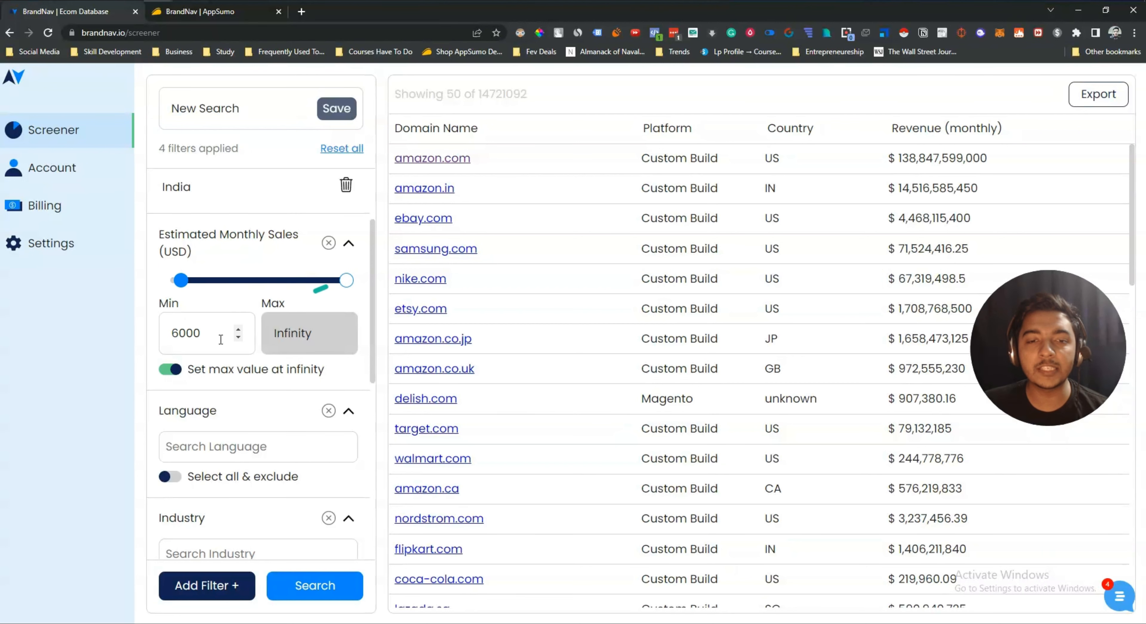
left_click(177, 370)
left_click_drag(346, 280, 234, 282)
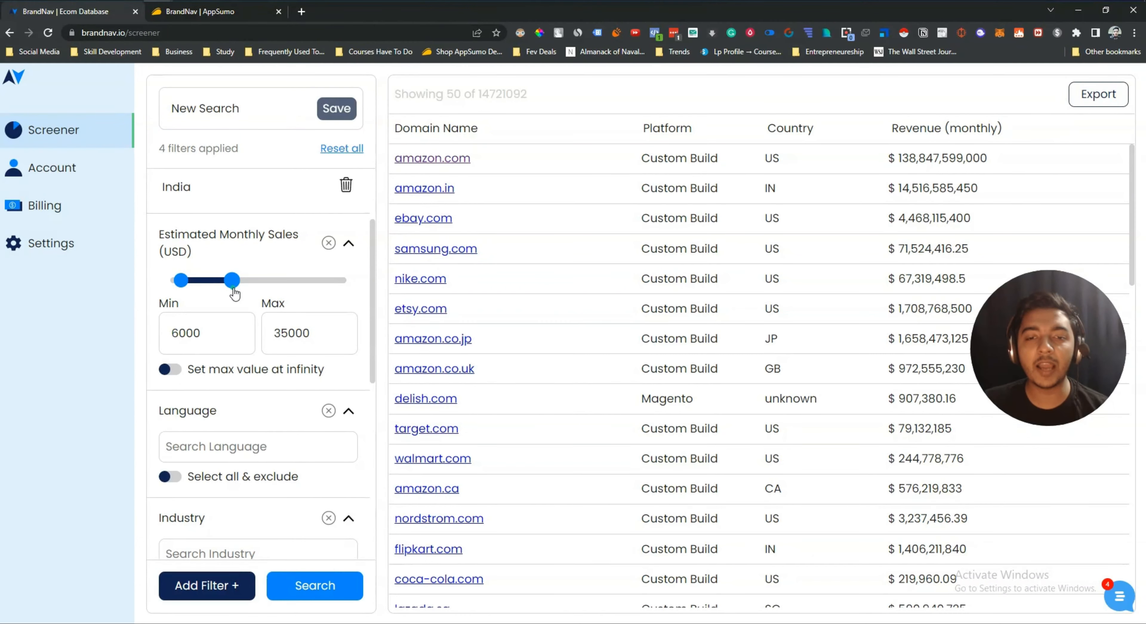
double_click(183, 332)
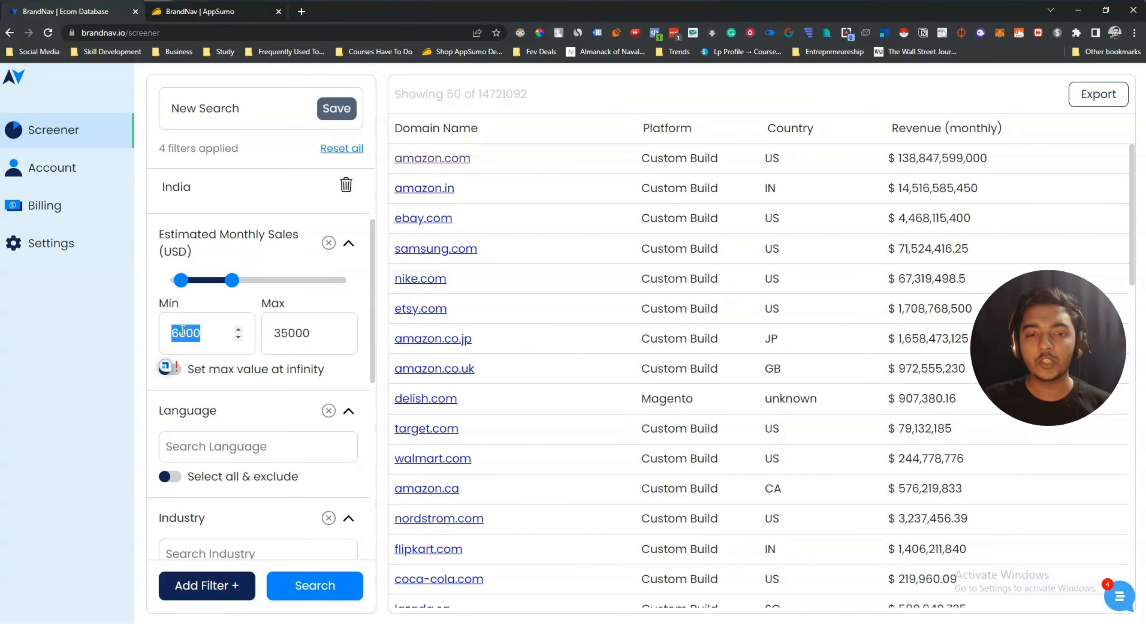
left_click(182, 332)
Step: Add English (UK) and English (US) to the language filter
left_click(217, 439)
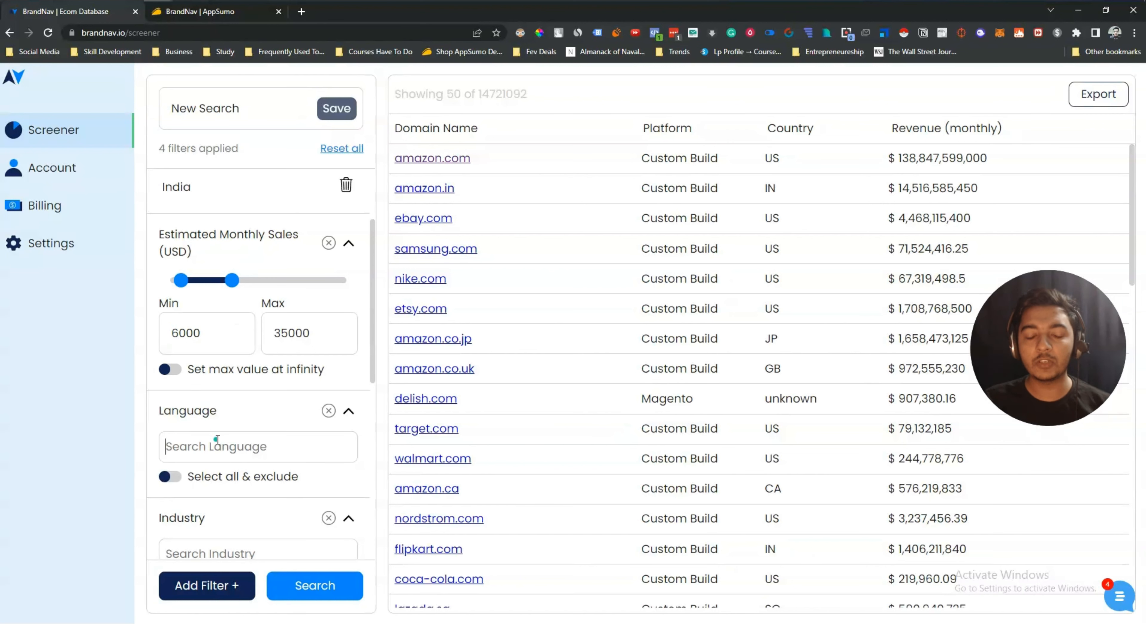
type("Eng")
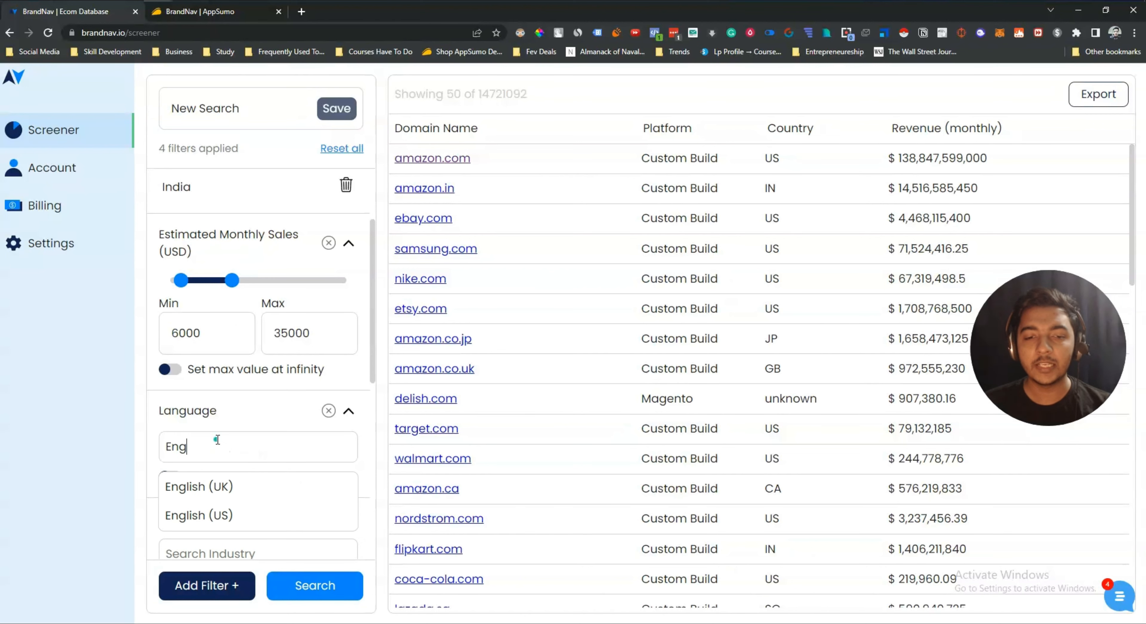
left_click(225, 486)
type("Eng")
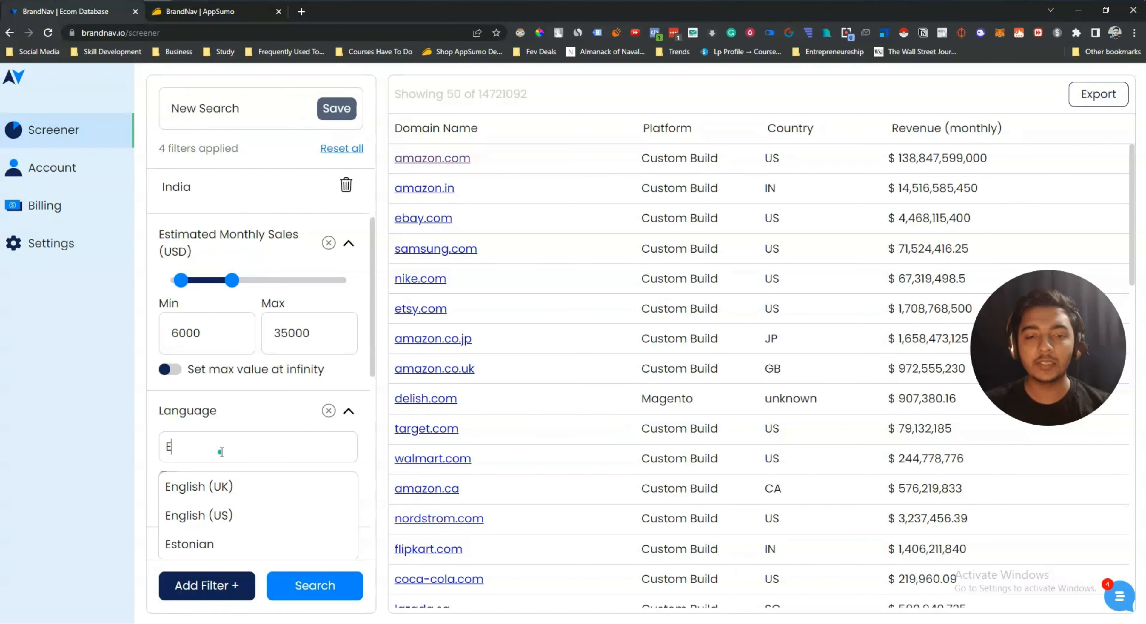
left_click(229, 512)
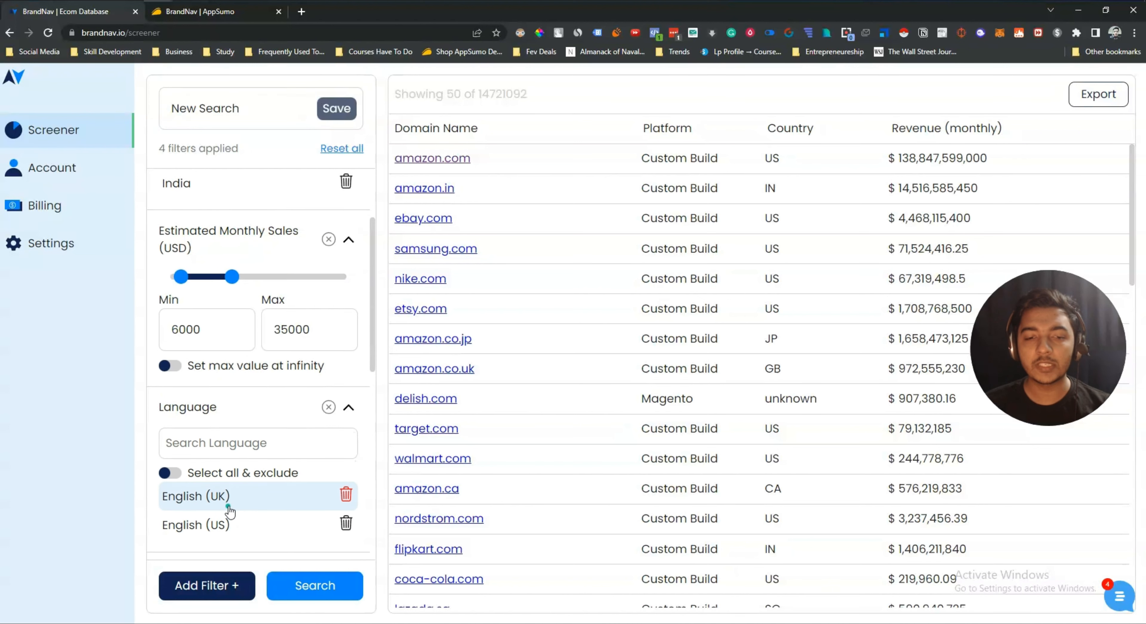
Step: Search the industry filter for "med" and add Medical Equipments & Accessories
scroll(198, 472, "down", 5)
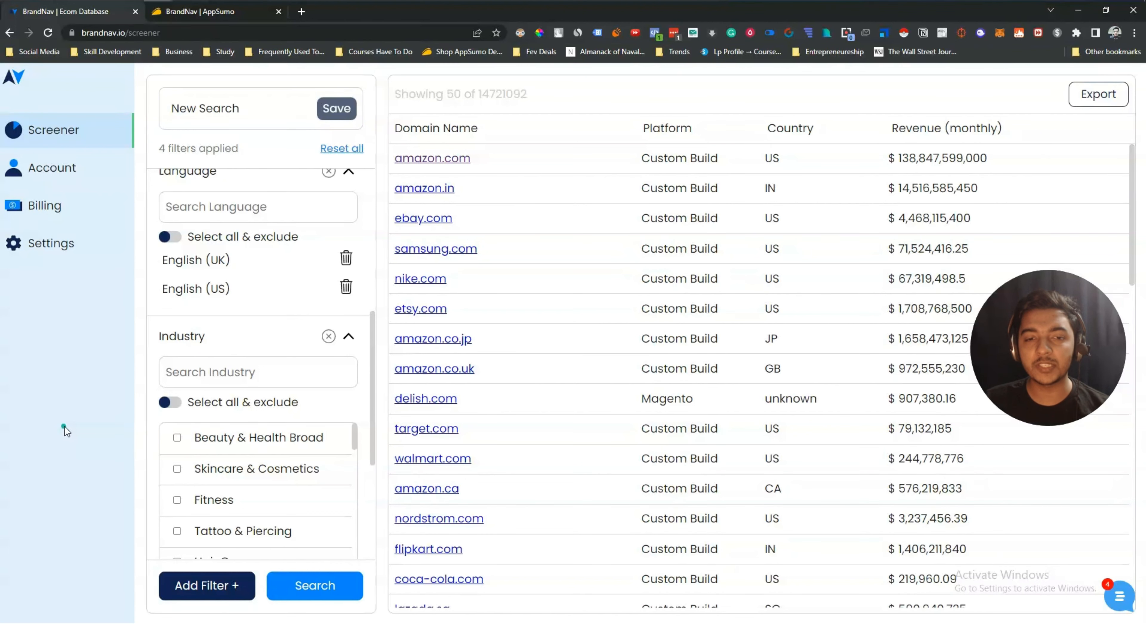
scroll(338, 462, "down", 3)
scroll(333, 474, "up", 3)
scroll(392, 470, "down", 3)
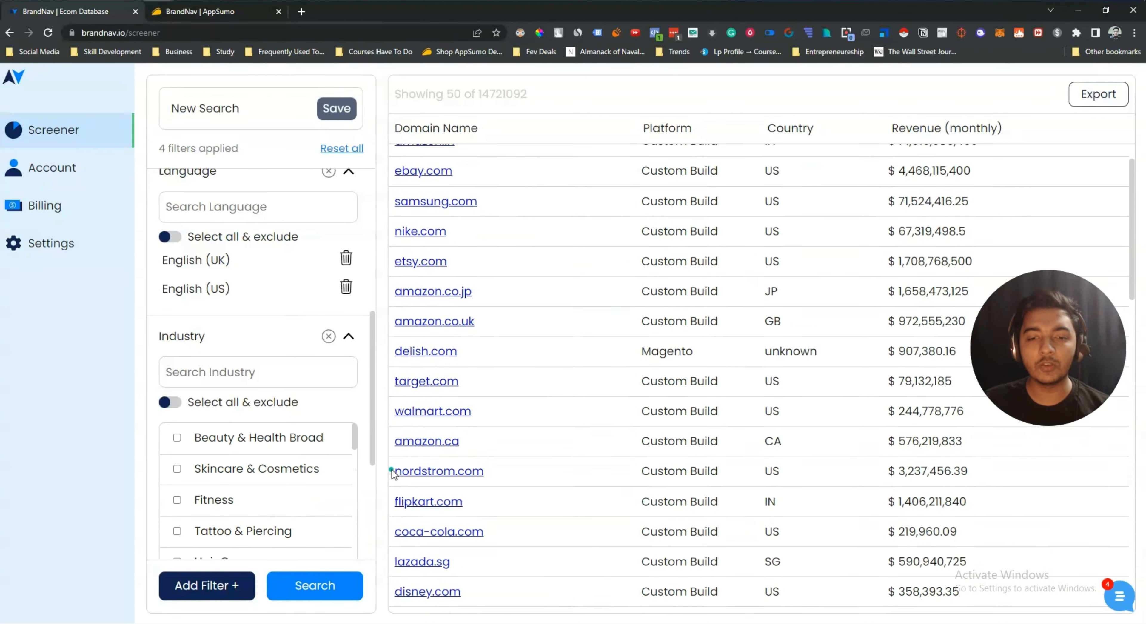
left_click(231, 376)
type("med")
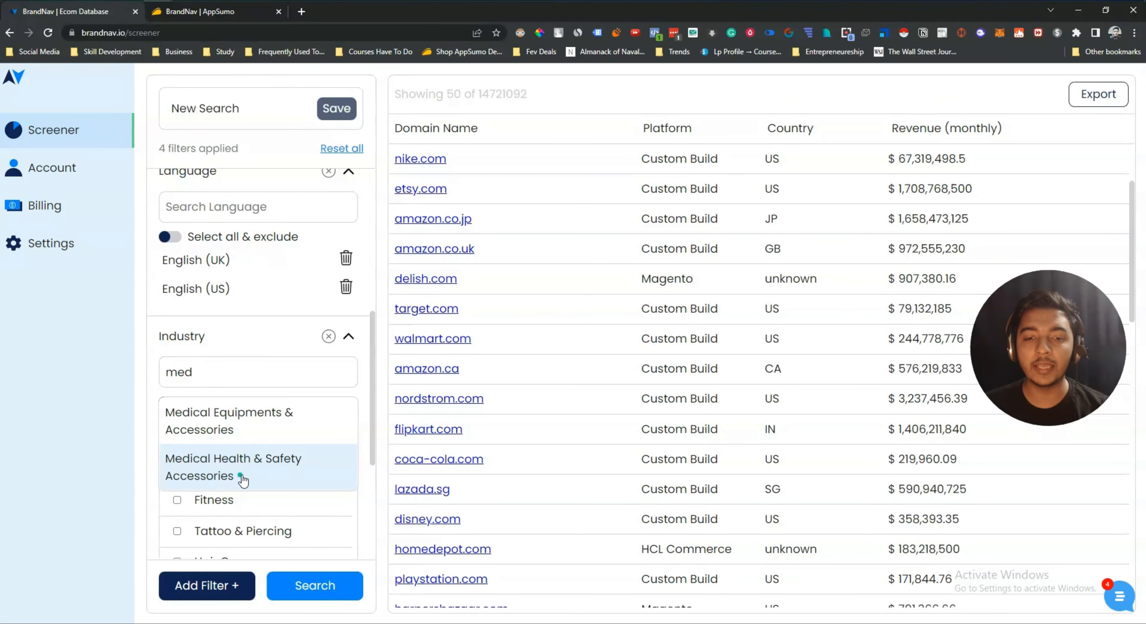
left_click(195, 429)
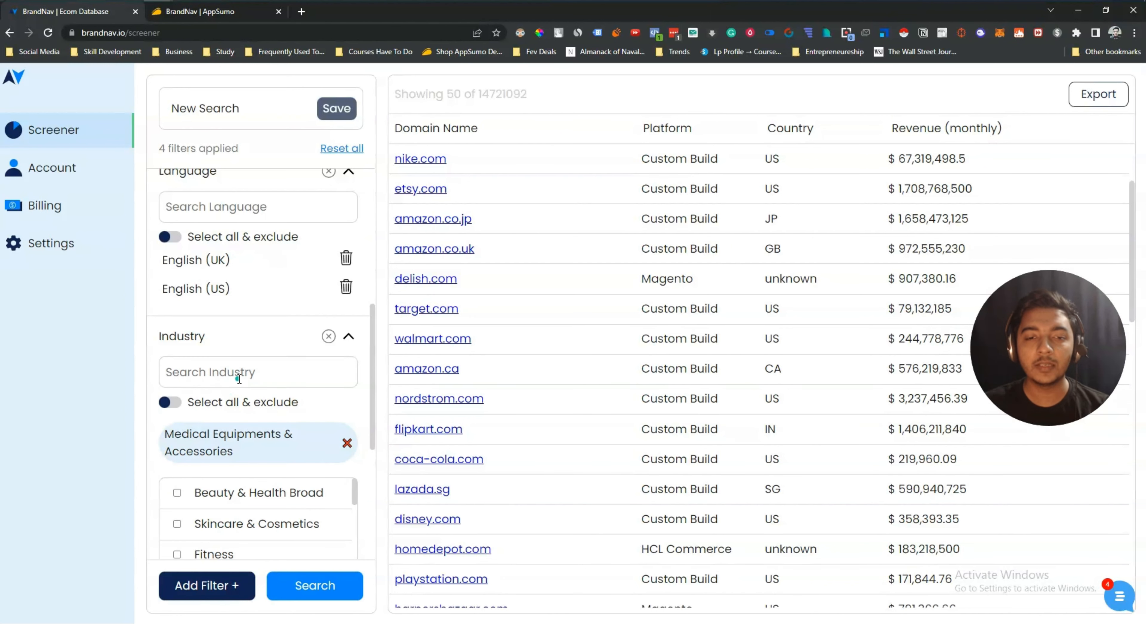
Step: Search the industry filter for "dental" and "med", adding Dental Care and Medical Equipments & Accessories
type("den")
left_click(242, 431)
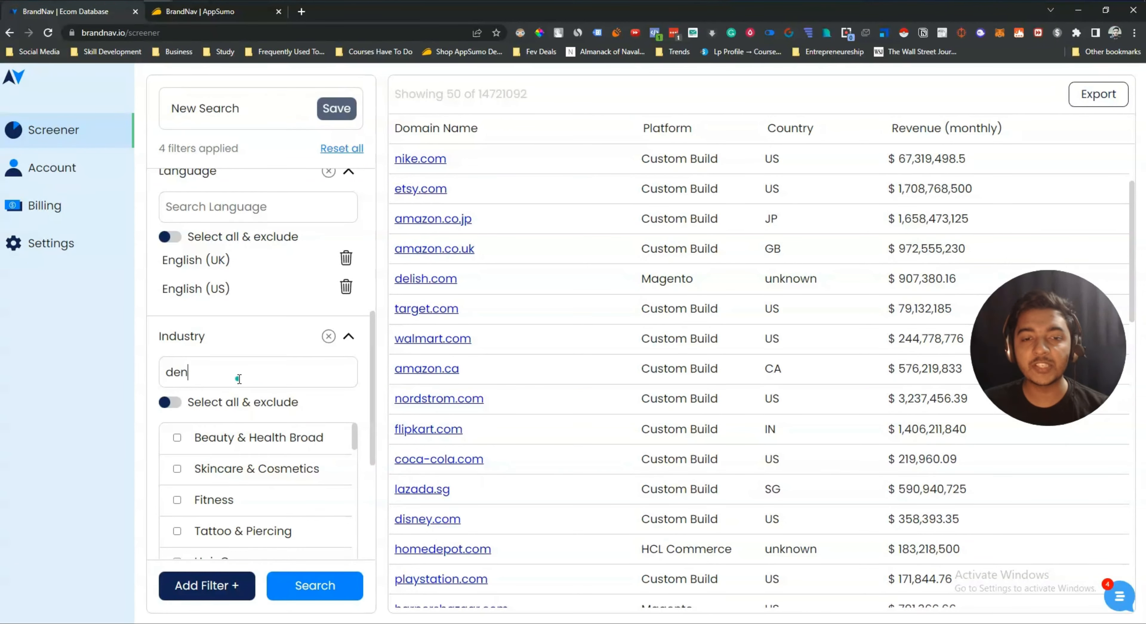
type("ta")
left_click(220, 409)
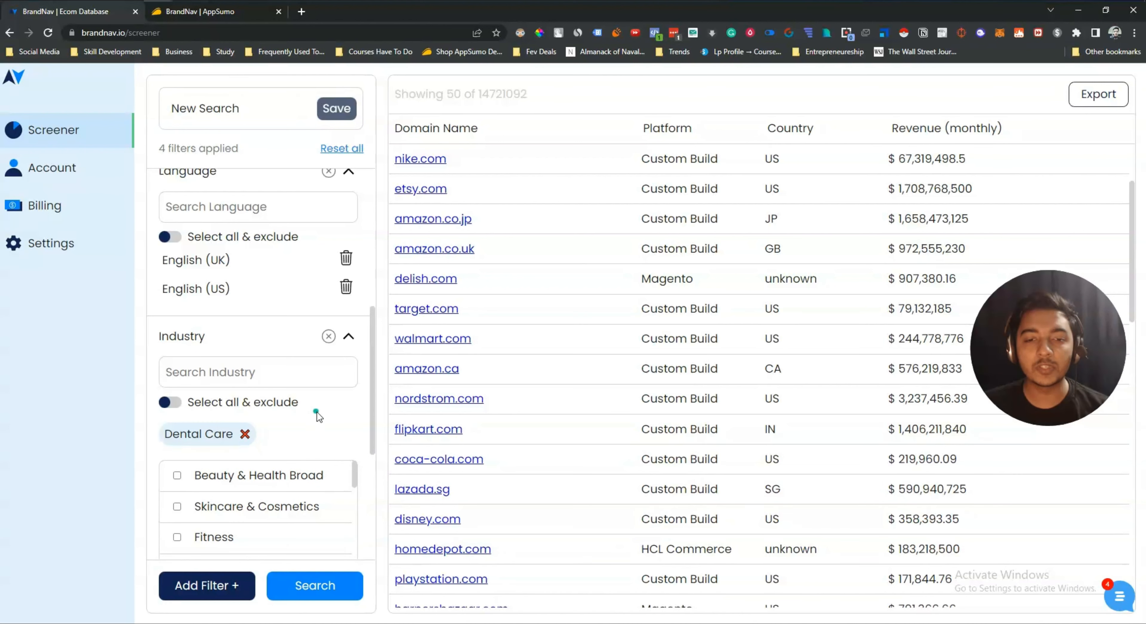
type("med")
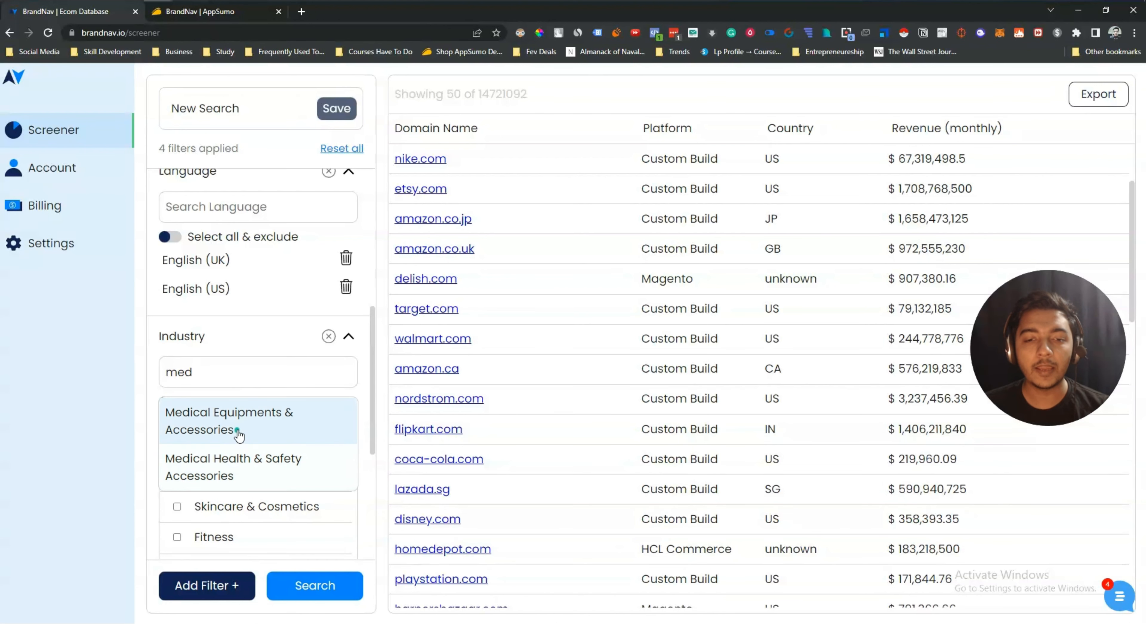
left_click(238, 430)
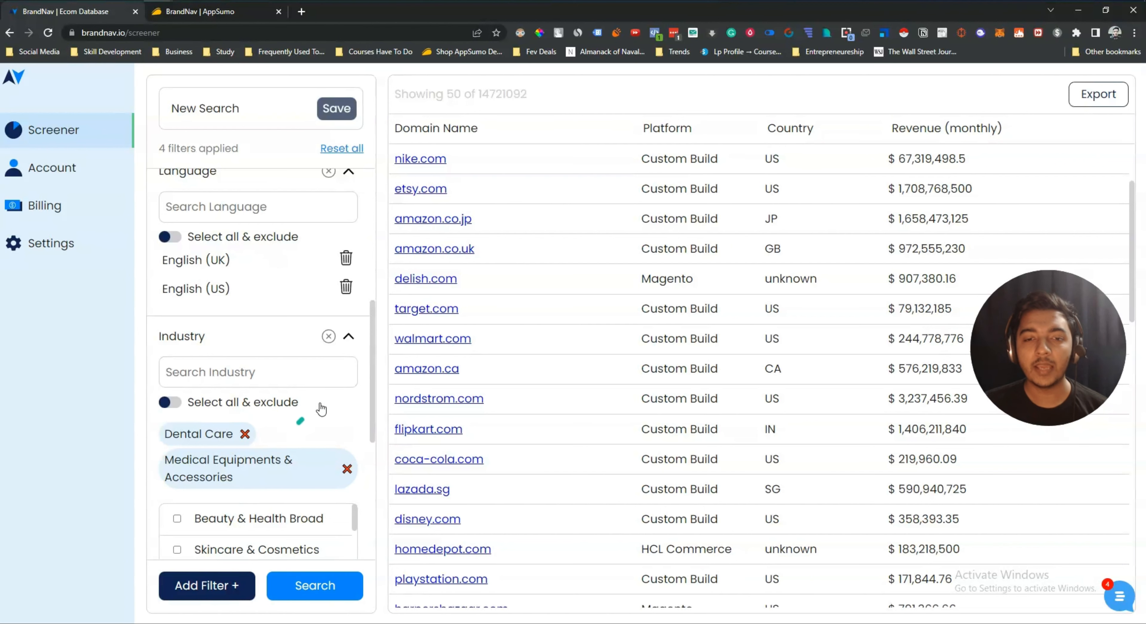
scroll(322, 408, "down", 10)
scroll(308, 546, "up", 10)
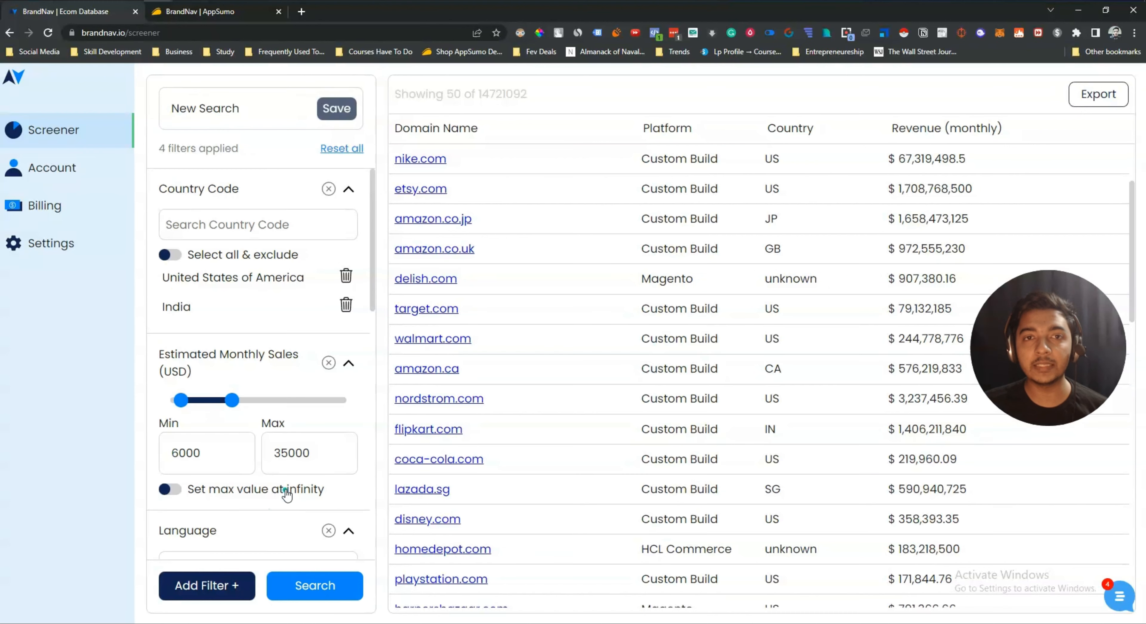
Step: Check the daily search limit in the plans and features of the BrandNav deal on AppSumo
left_click(239, 13)
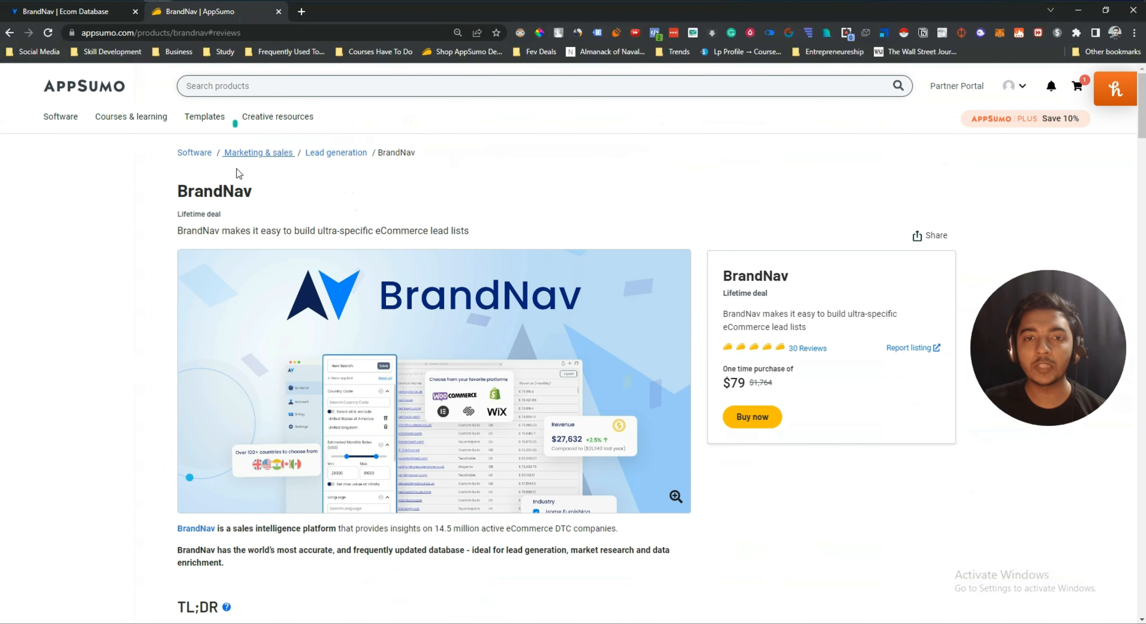
scroll(222, 183, "down", 5)
left_click(268, 84)
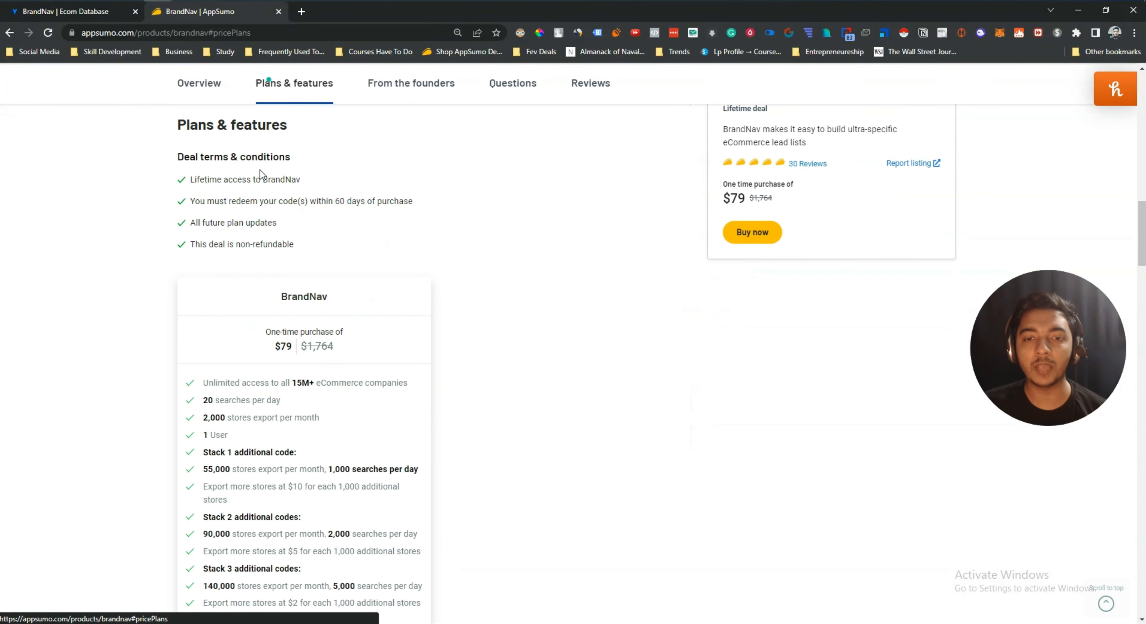
scroll(204, 281, "down", 2)
left_click_drag(206, 281, 285, 285)
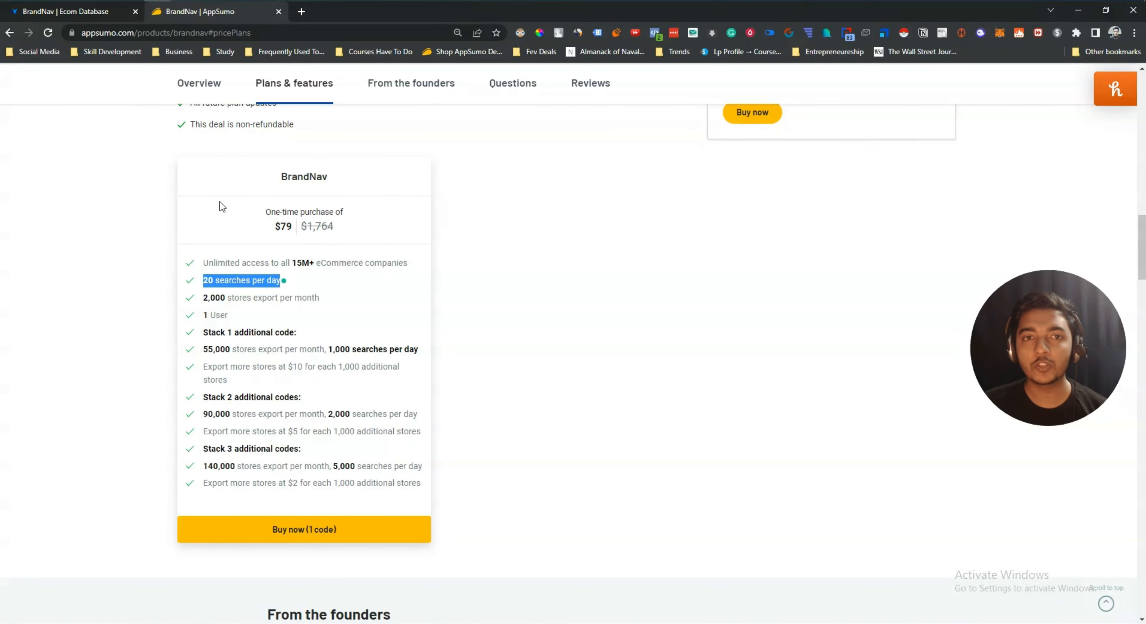
Step: Return to the BrandNav screener, raise the maximum estimated monthly sales to 100000 USD and run the search
left_click(55, 17)
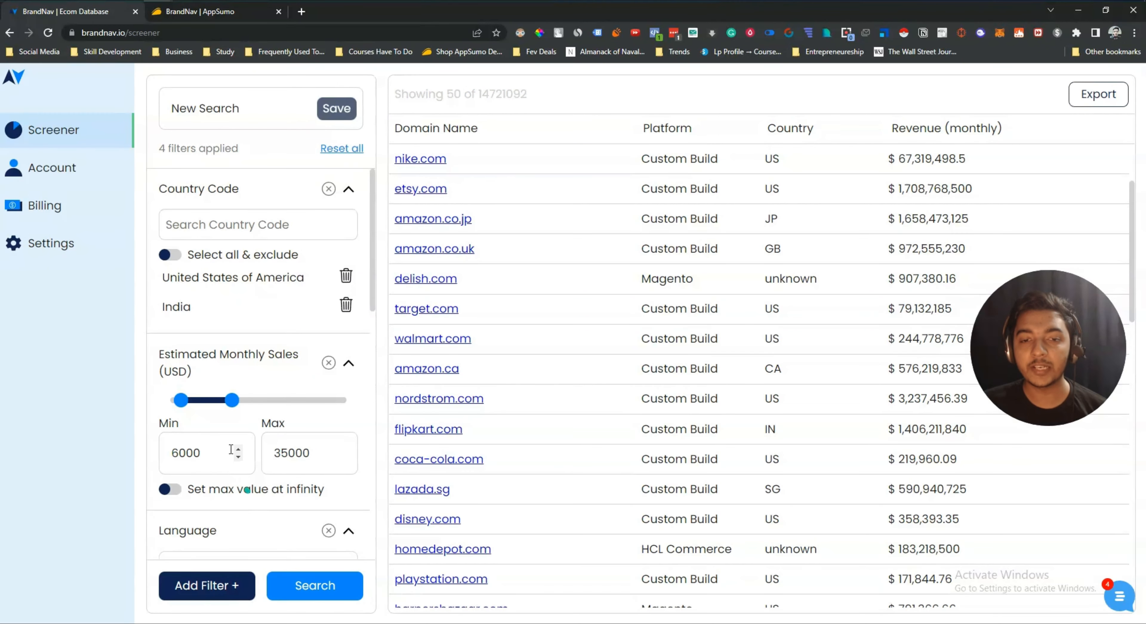
left_click_drag(252, 406, 349, 411)
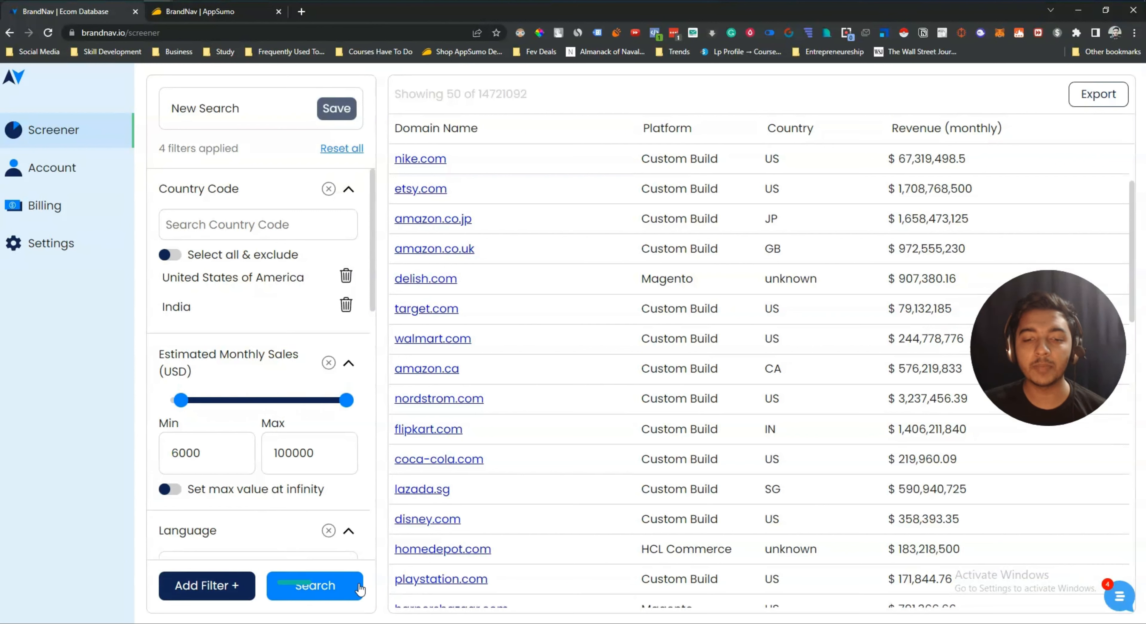
left_click(324, 589)
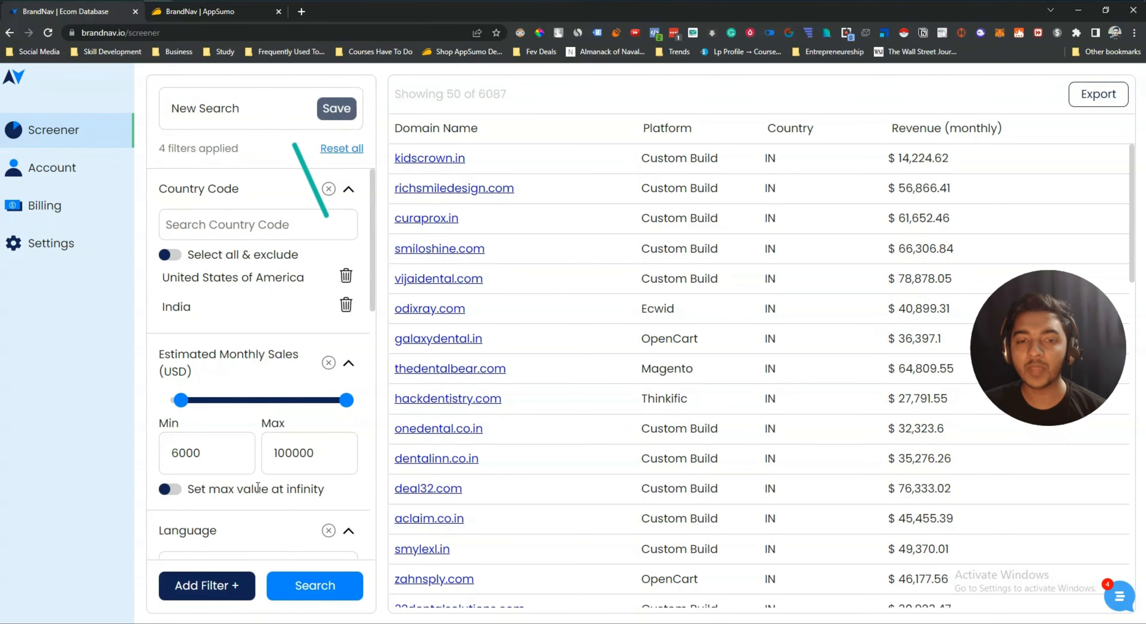
Step: Compare the applied filters with the country and monthly revenue columns of the search results
scroll(266, 376, "down", 15)
scroll(259, 349, "up", 9)
left_click_drag(765, 158, 783, 423)
left_click(782, 419)
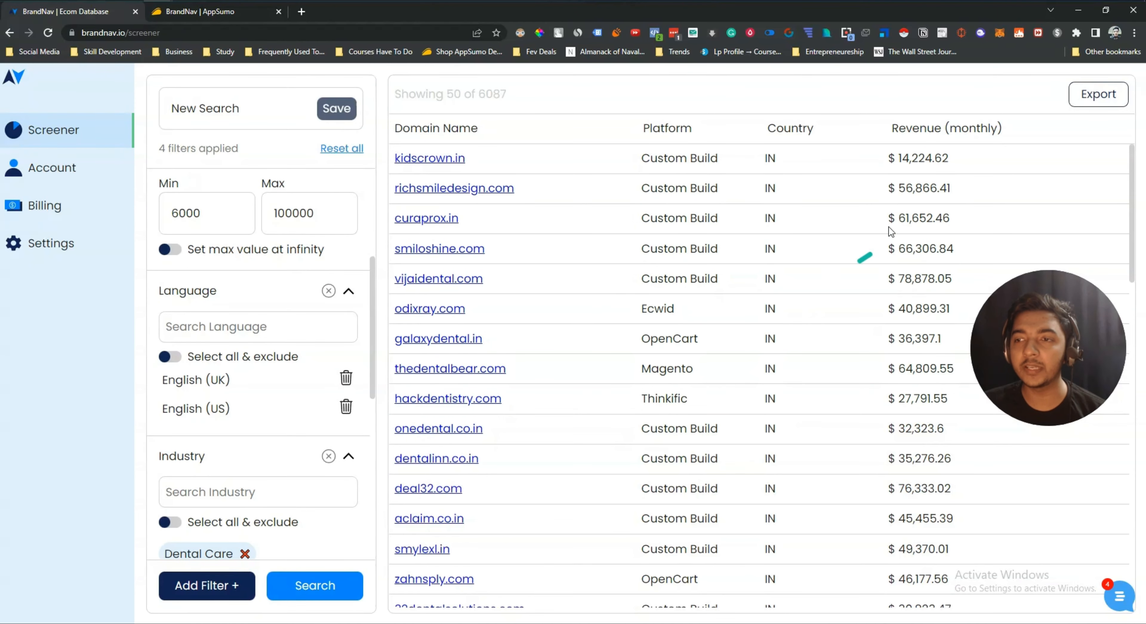
left_click_drag(895, 158, 961, 479)
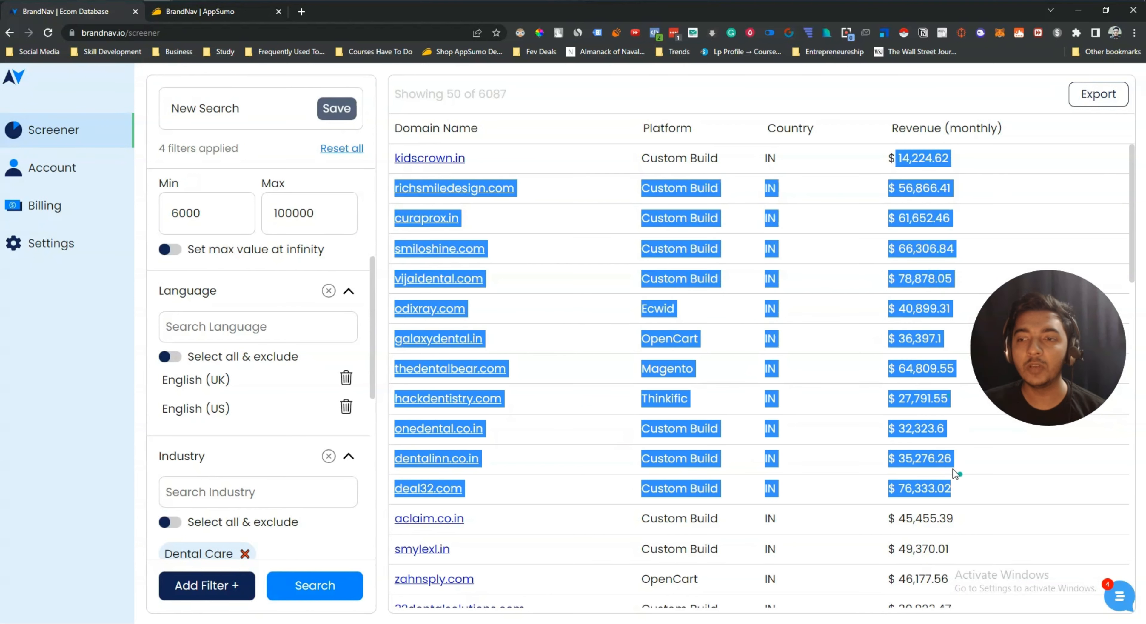
left_click_drag(899, 188, 941, 383)
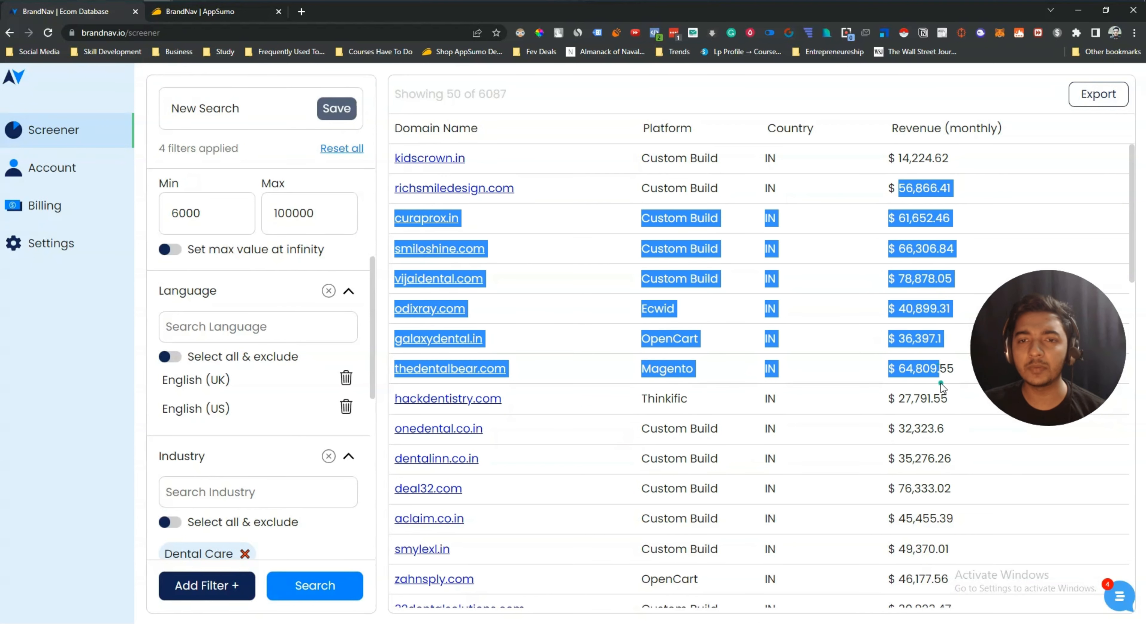
left_click(941, 384)
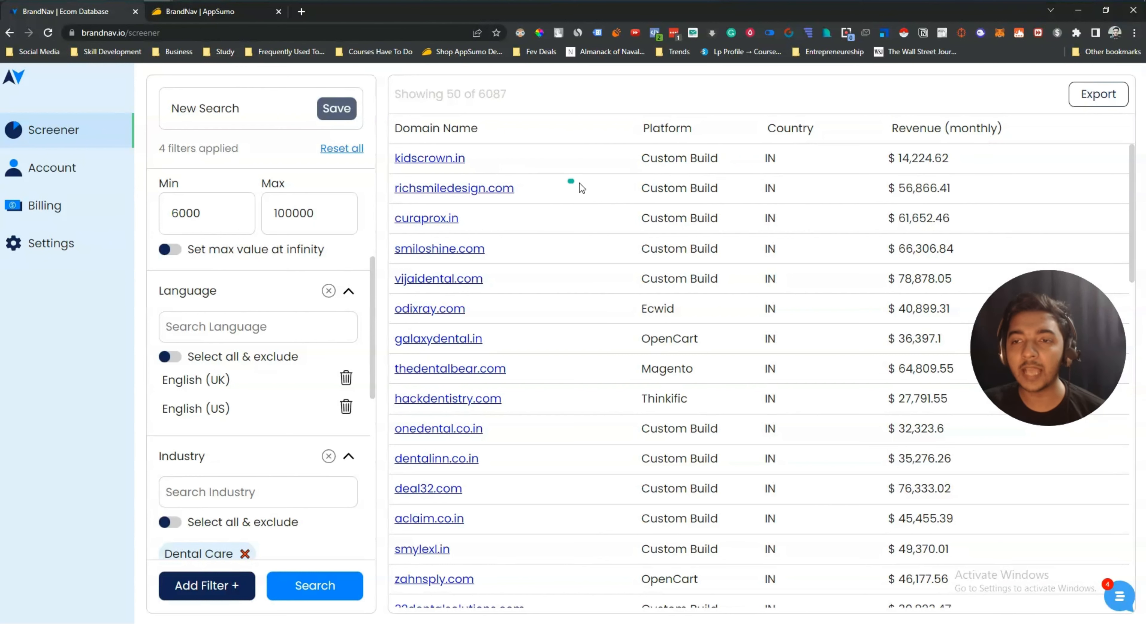
Step: Examine the platform column for the stores in the search results, including the Magento and Wix entries
double_click(662, 158)
left_click_drag(693, 159, 720, 158)
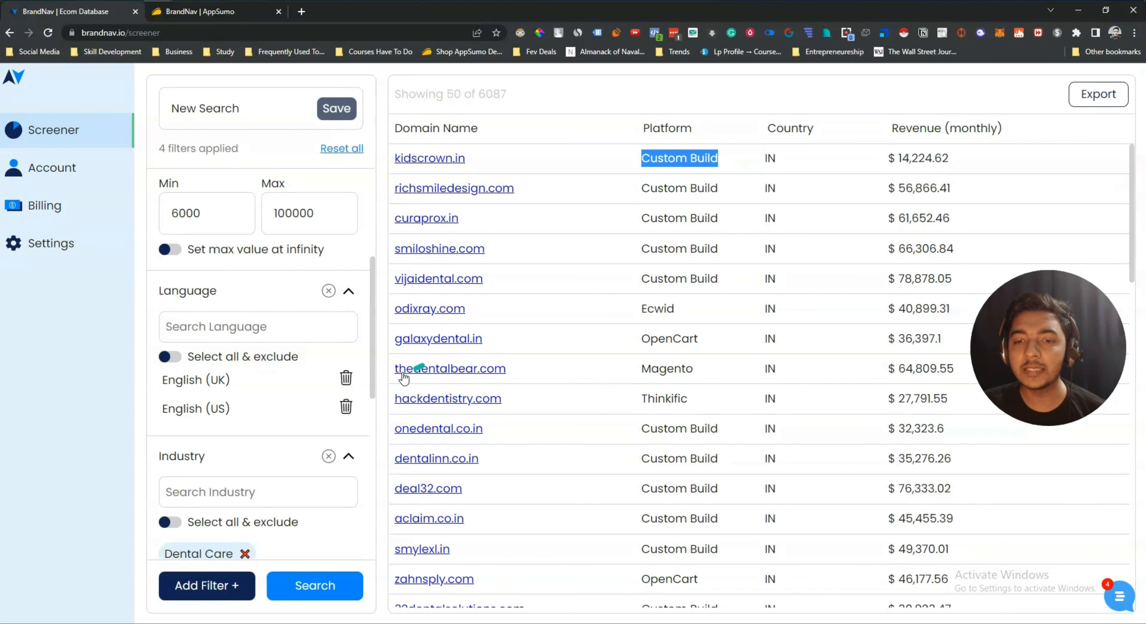
double_click(656, 364)
scroll(659, 371, "down", 4)
scroll(661, 379, "down", 4)
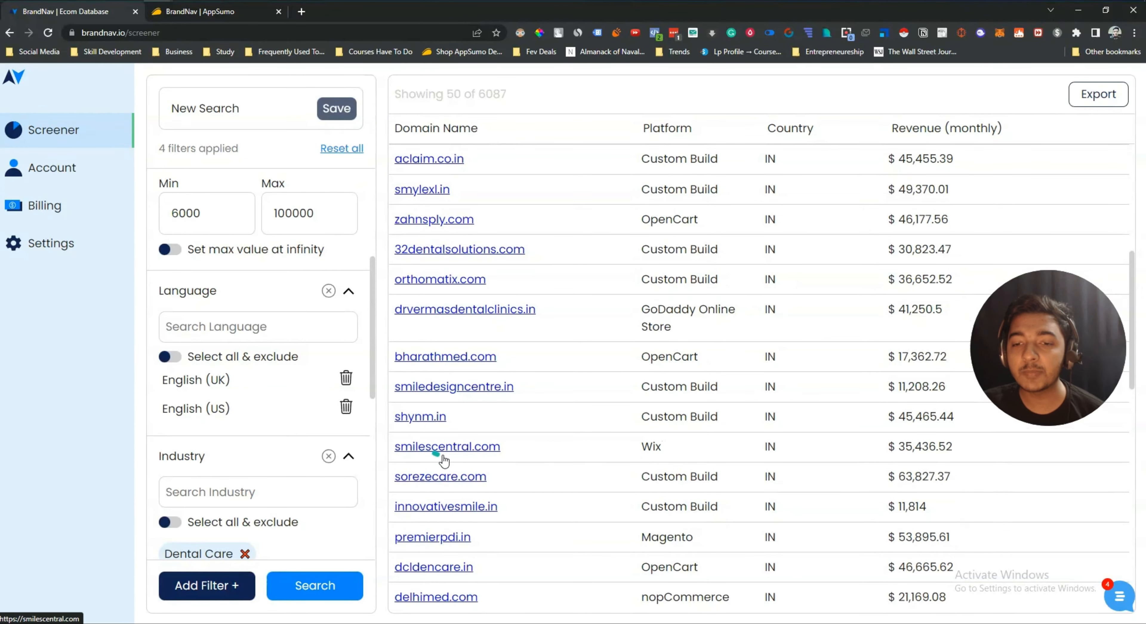
double_click(649, 447)
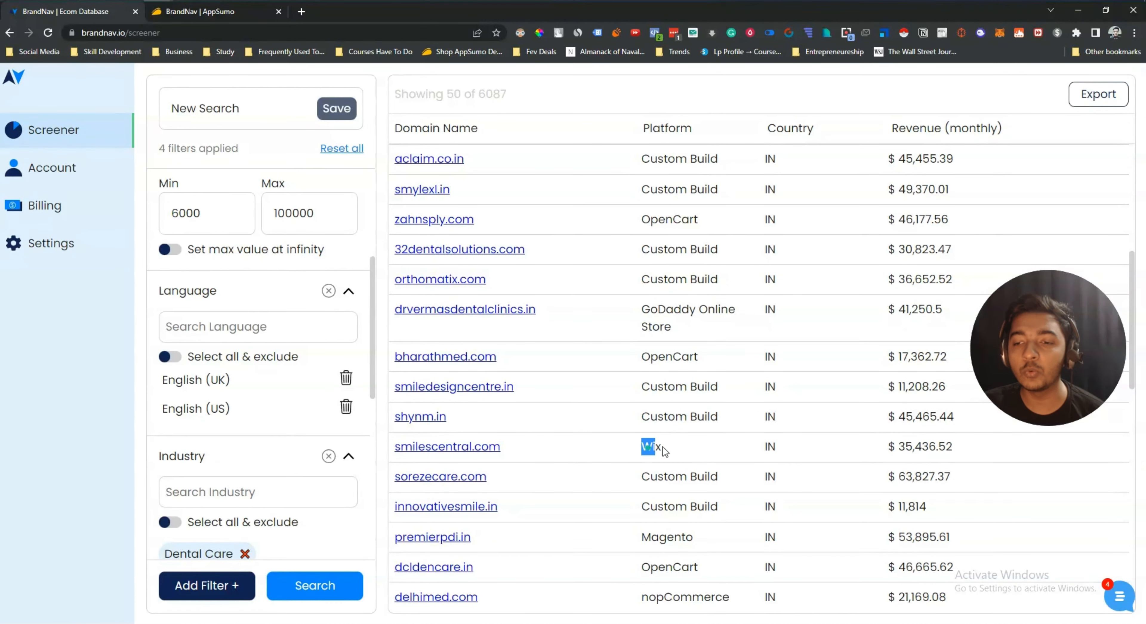
left_click(662, 447)
scroll(662, 447, "down", 2)
scroll(663, 446, "up", 10)
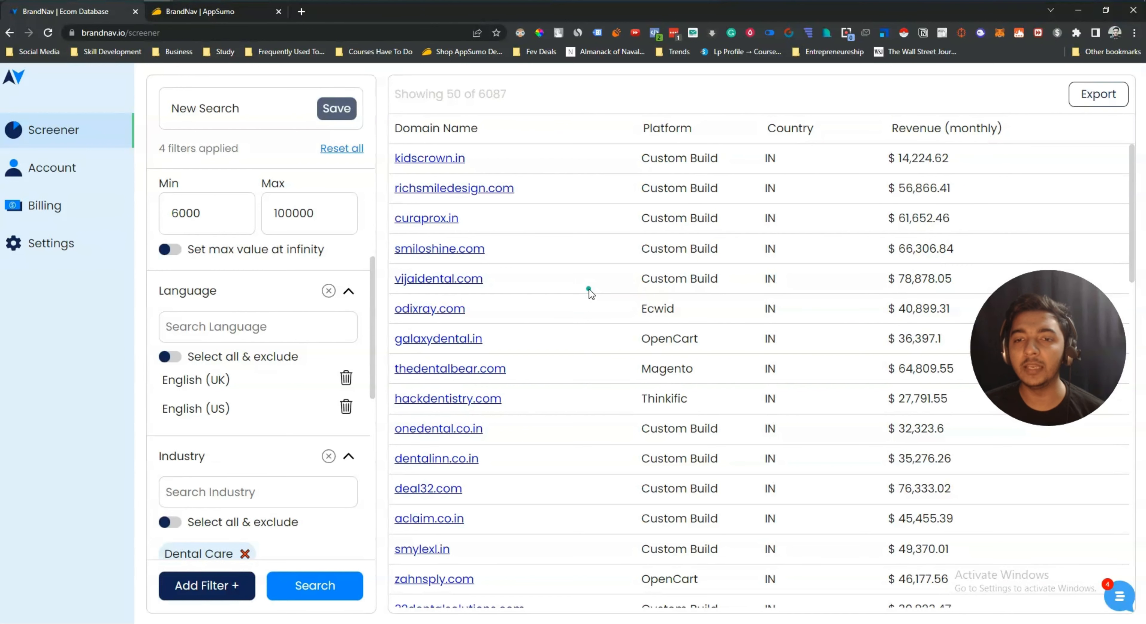
Step: Open the vijaidental.com result in a new tab, look over its homepage and return to the BrandNav results
middle_click(430, 277)
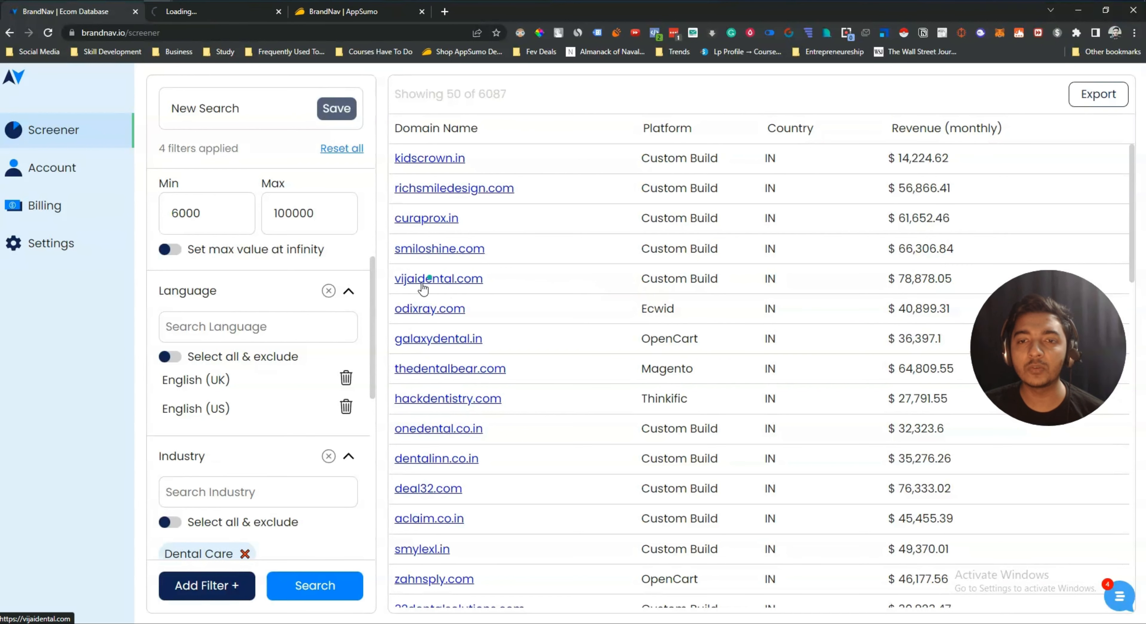
left_click(218, 11)
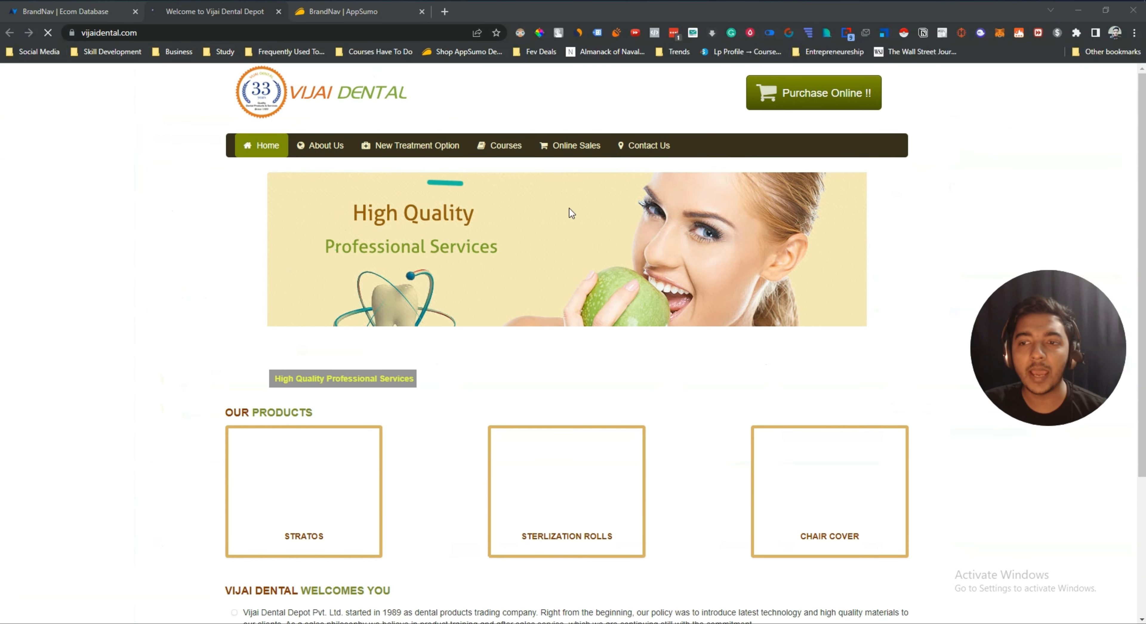
scroll(636, 365, "down", 5)
scroll(631, 425, "up", 5)
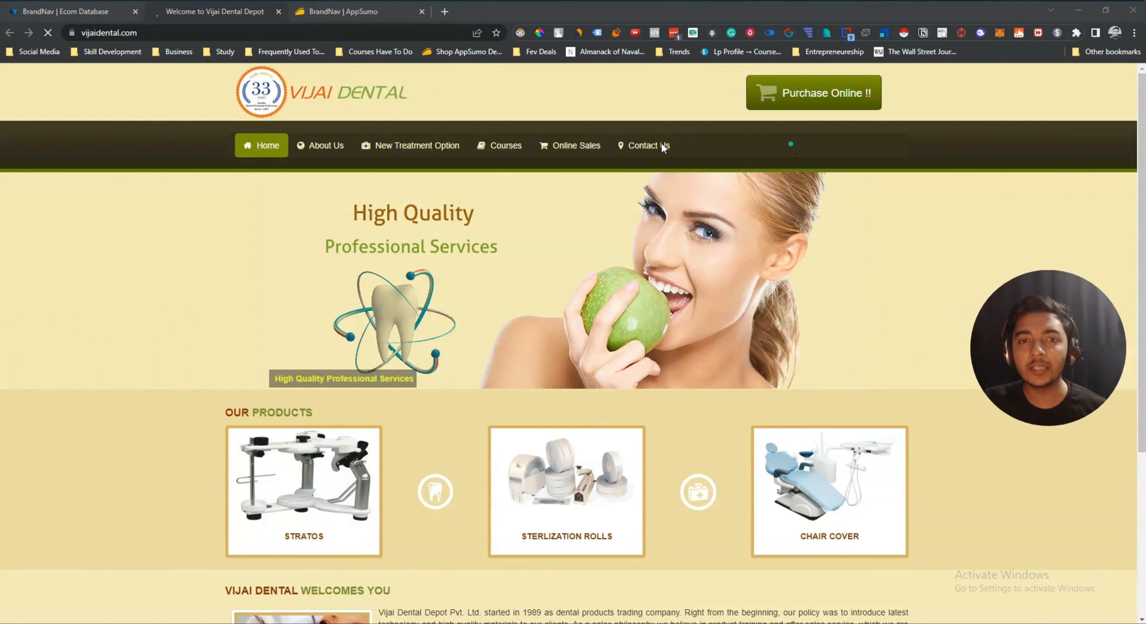
left_click(34, 15)
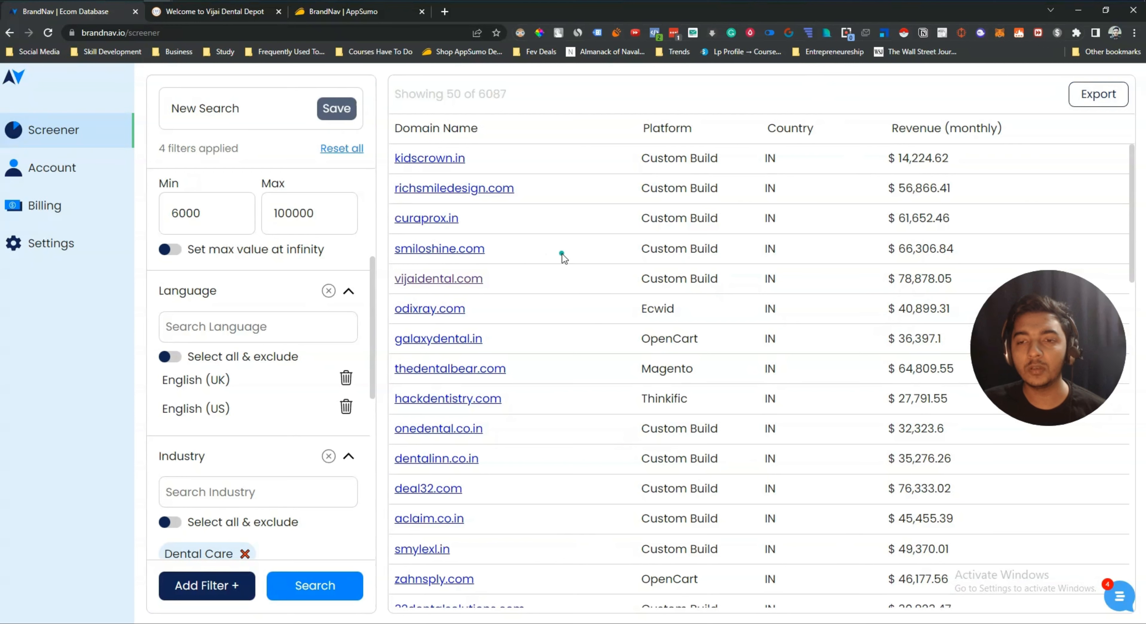
Step: Look up the contact emails for vijaidental.com with the Tomba browser extension, review the list and close it
left_click(201, 14)
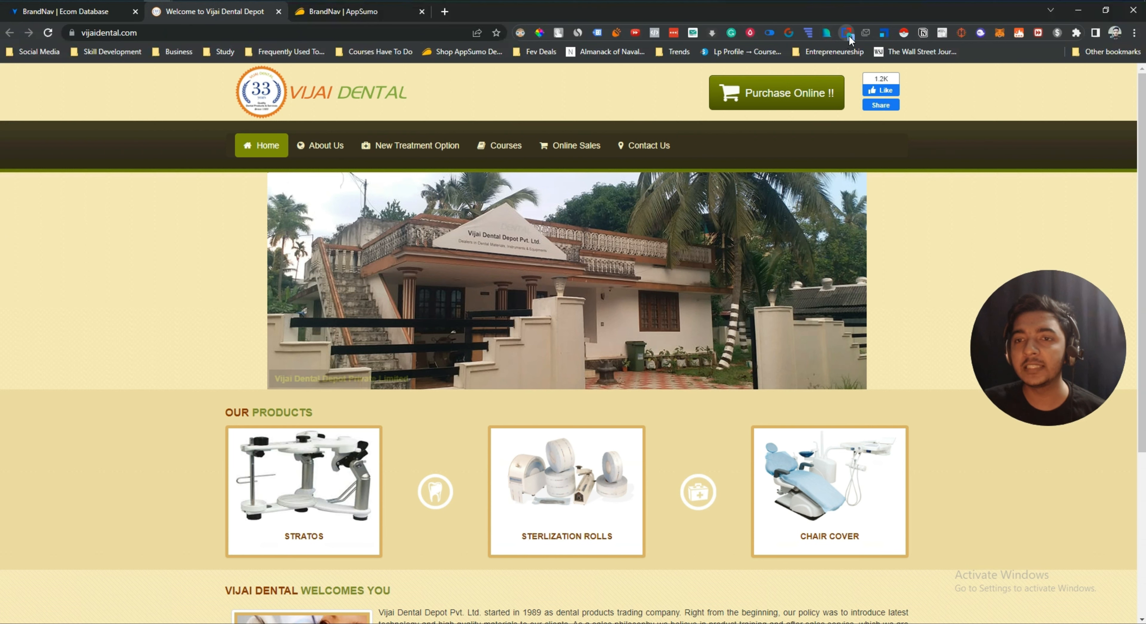
left_click(848, 34)
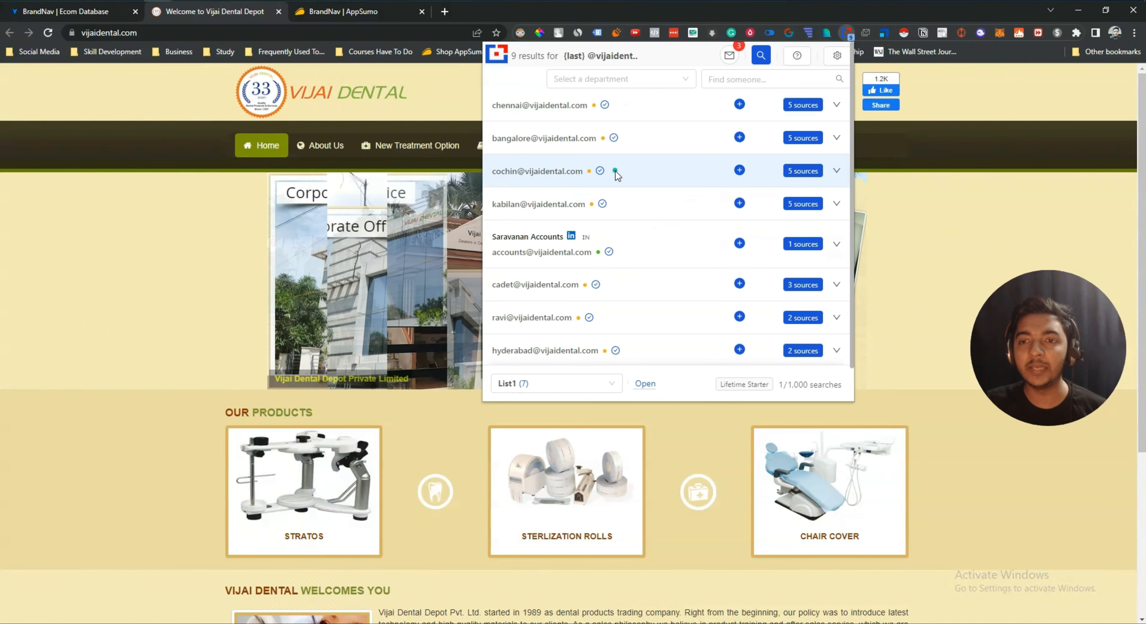
scroll(615, 171, "down", 2)
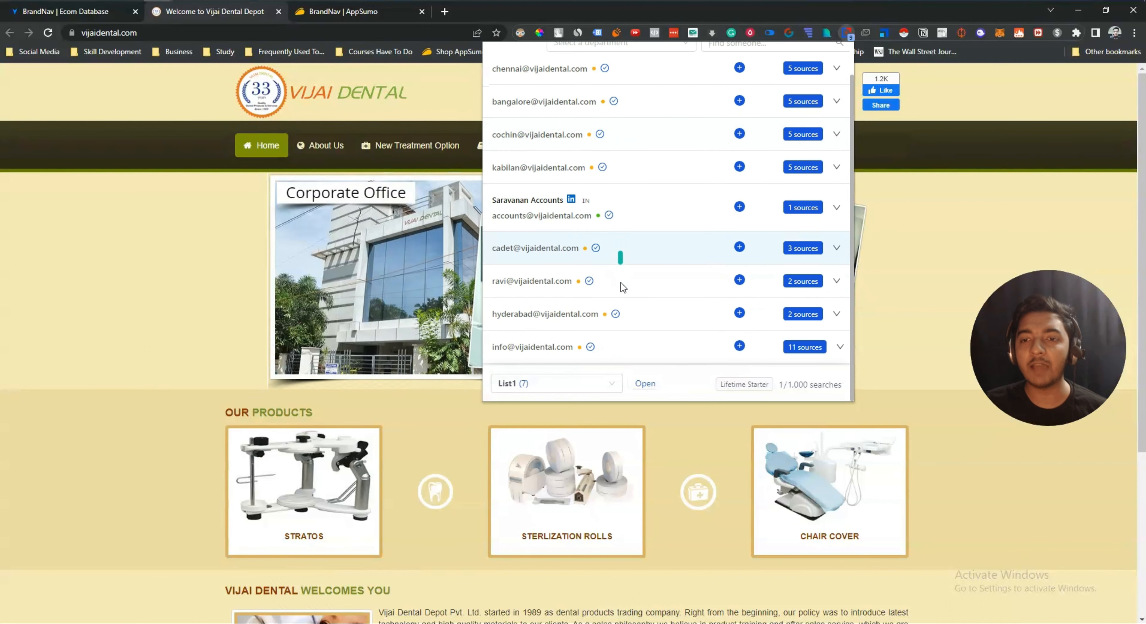
scroll(599, 324, "up", 2)
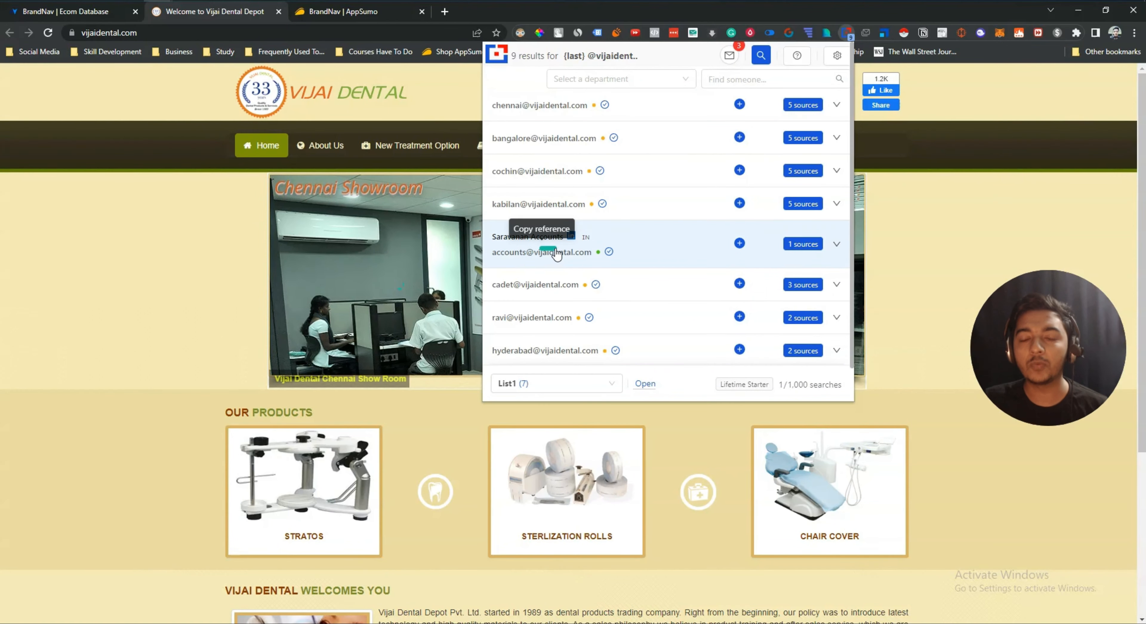
left_click(113, 297)
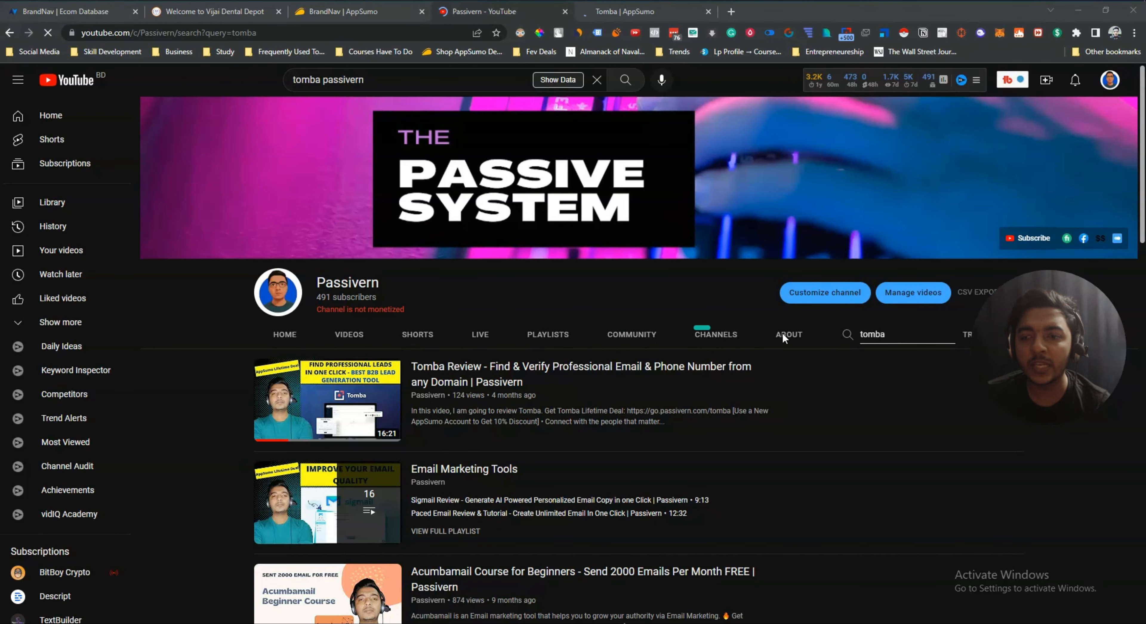
Step: View the Tomba review on the Passivern YouTube channel and the Tomba deal on AppSumo, and return to the BrandNav results
double_click(887, 333)
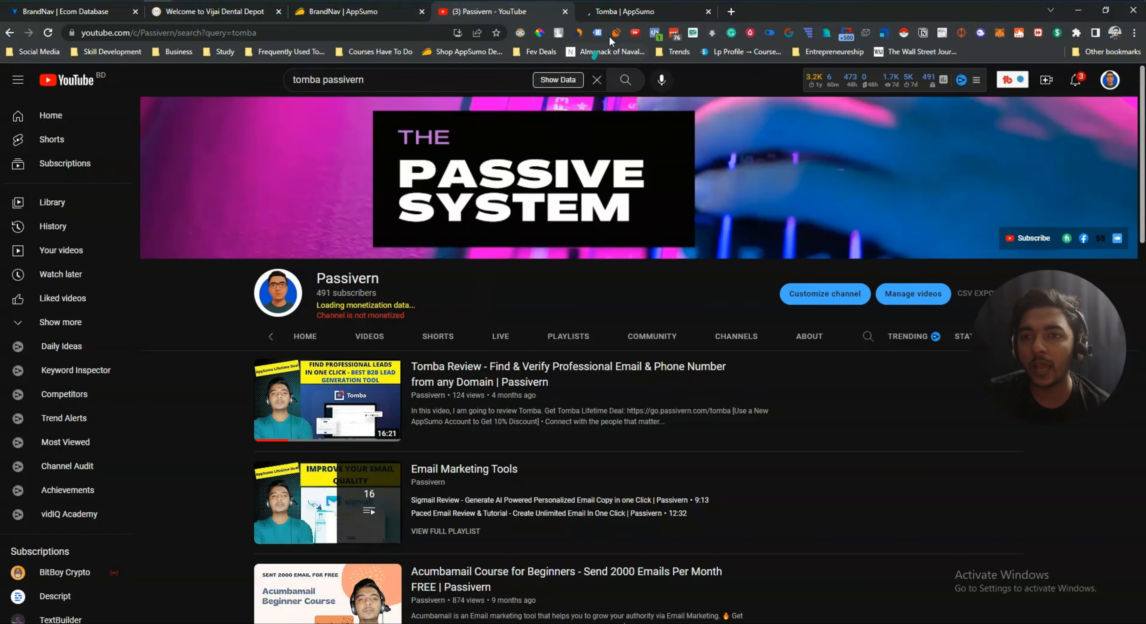
left_click(618, 16)
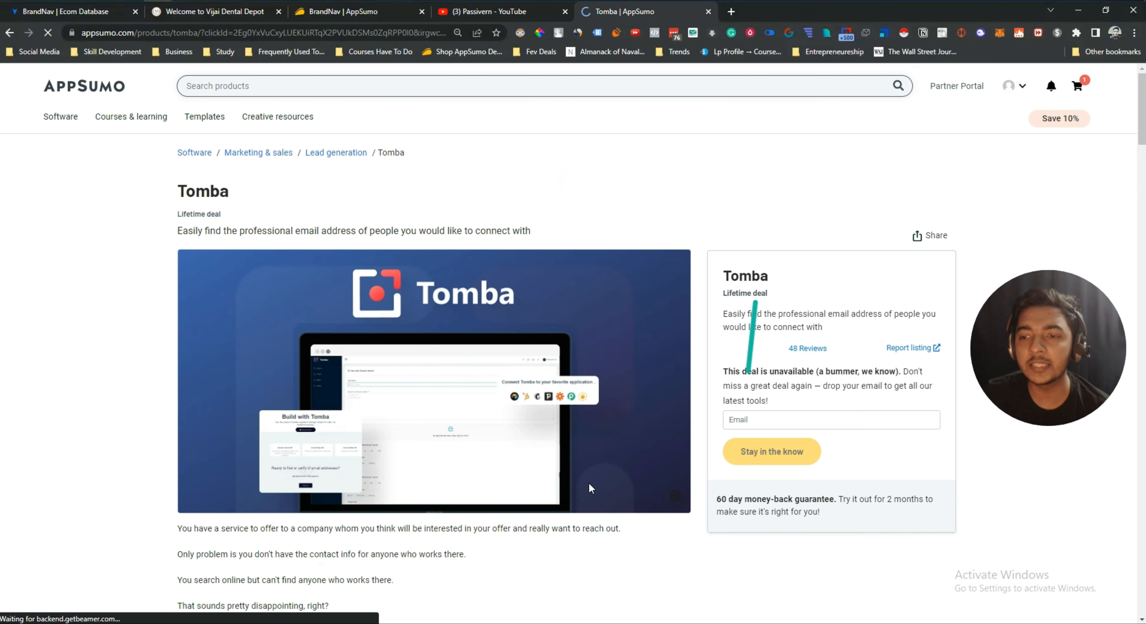
left_click_drag(218, 201, 595, 237)
left_click(594, 237)
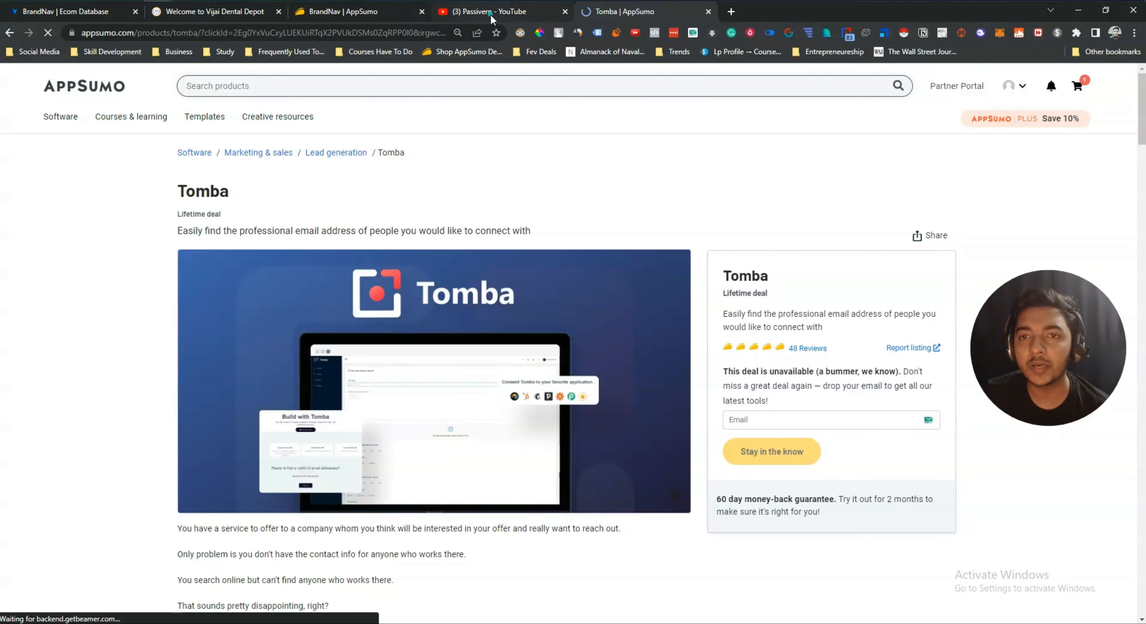
left_click(491, 15)
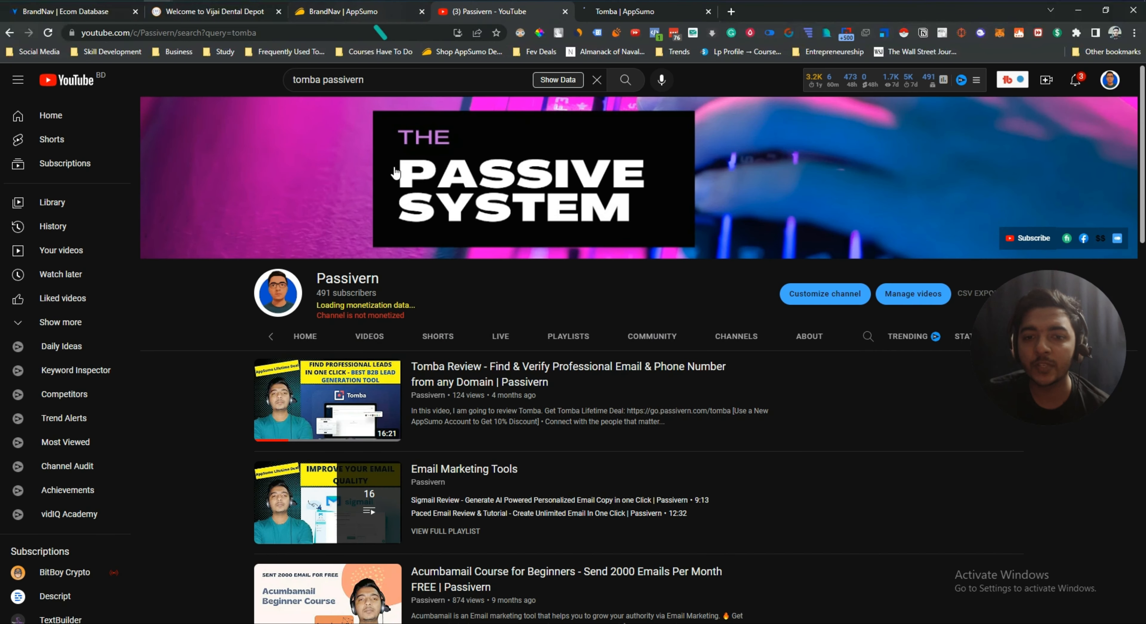
mouse_move(276, 415)
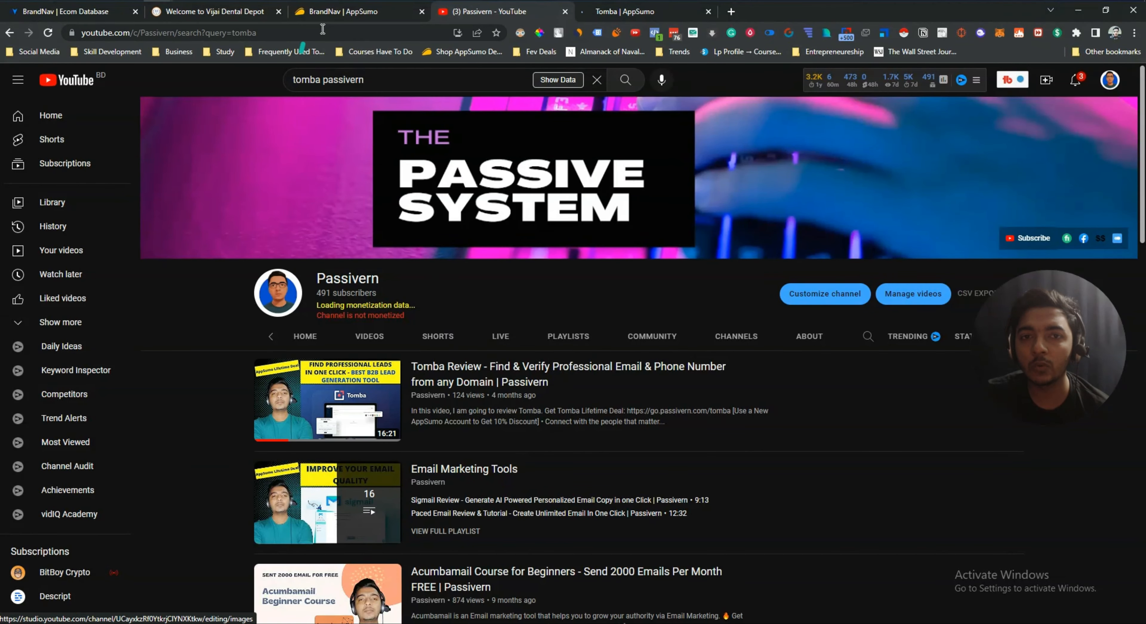
left_click(232, 21)
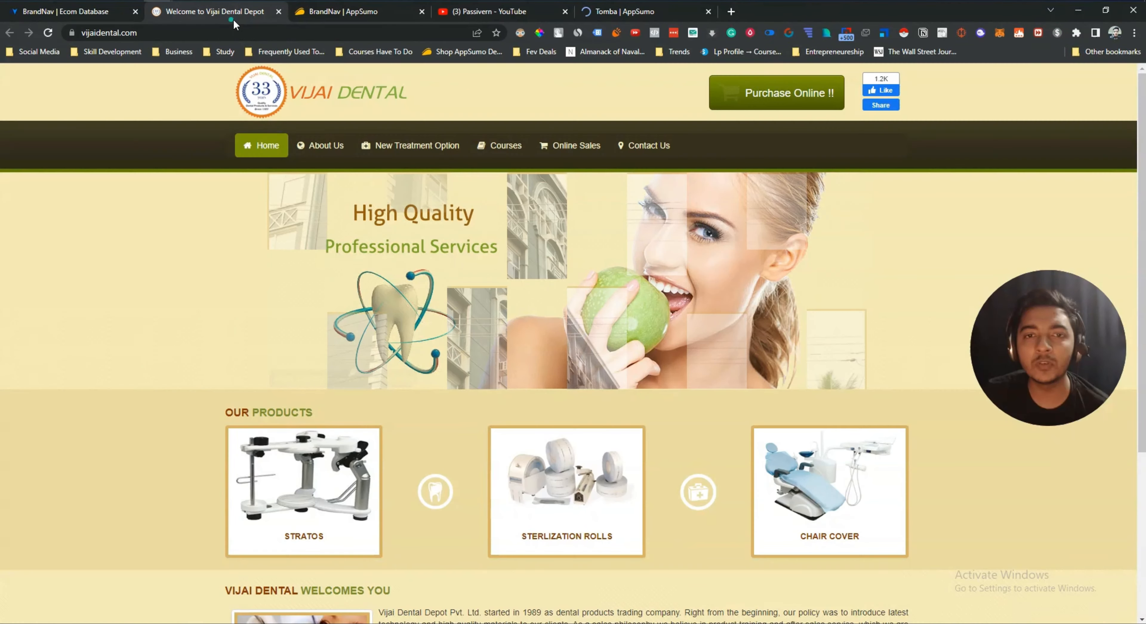
left_click(105, 21)
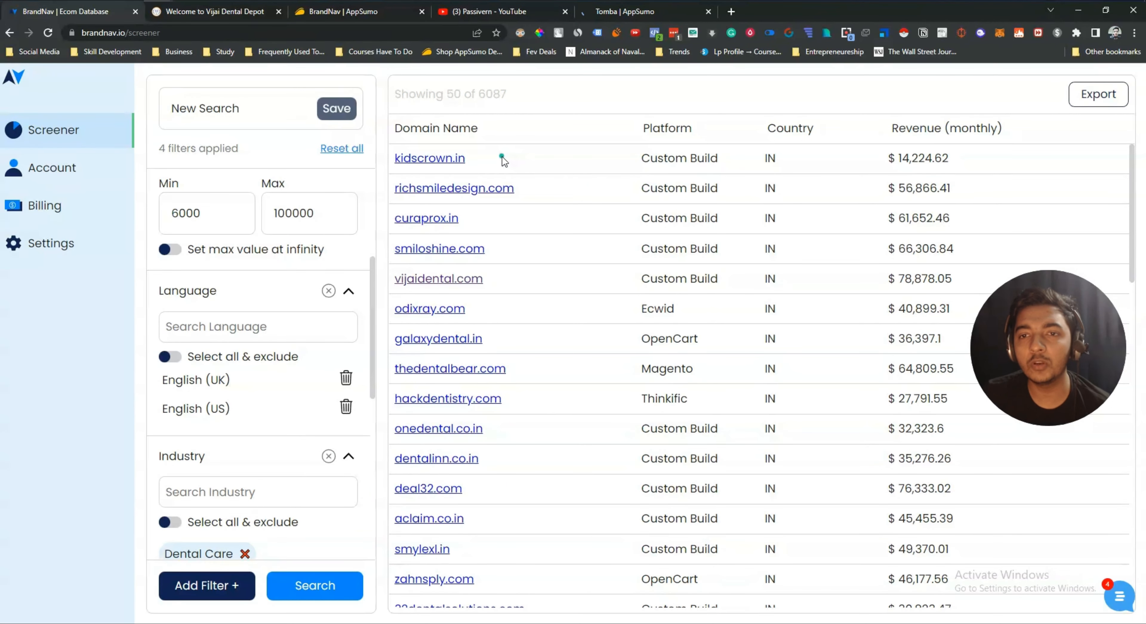
Step: Examine the full list of dental stores in the search results, including their platforms, countries and monthly revenues
scroll(499, 318, "down", 6)
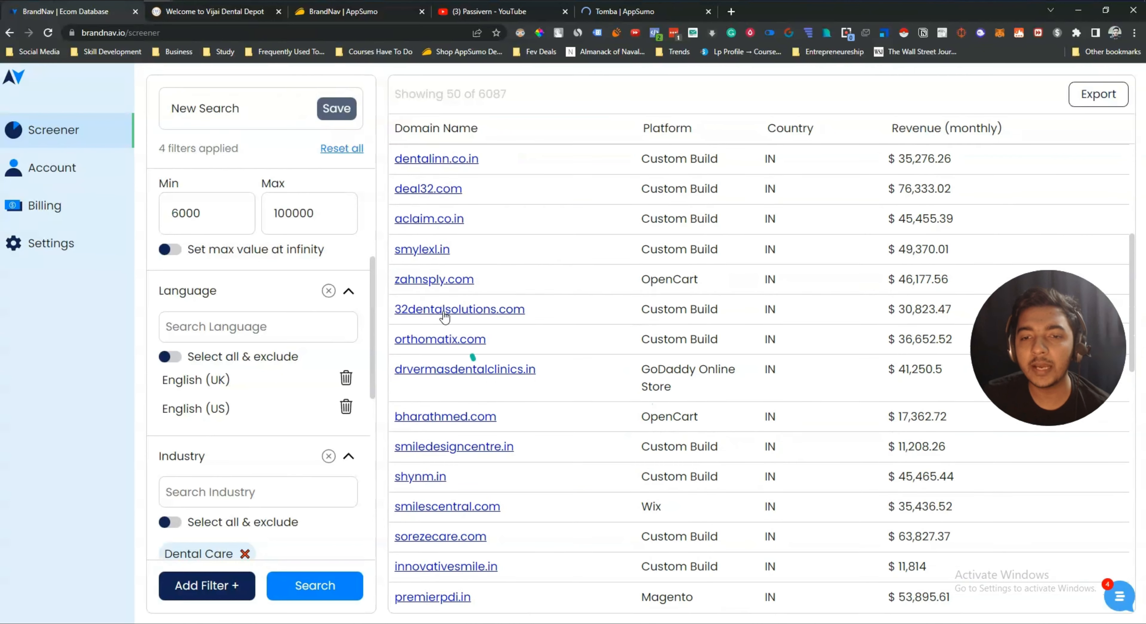
scroll(589, 364, "down", 6)
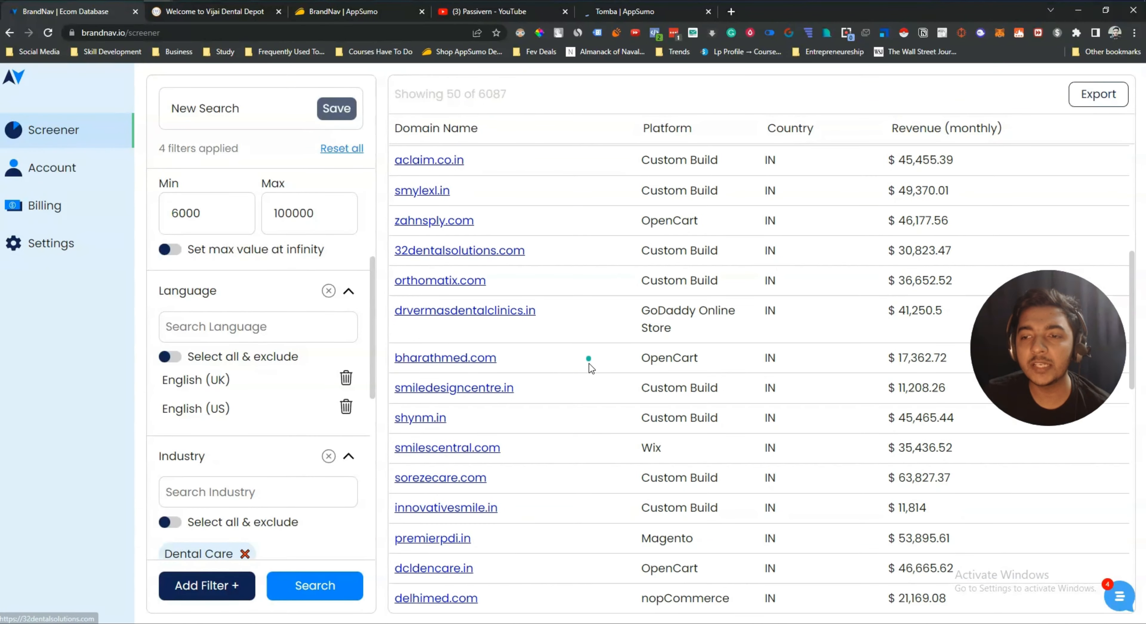
scroll(524, 386, "down", 3)
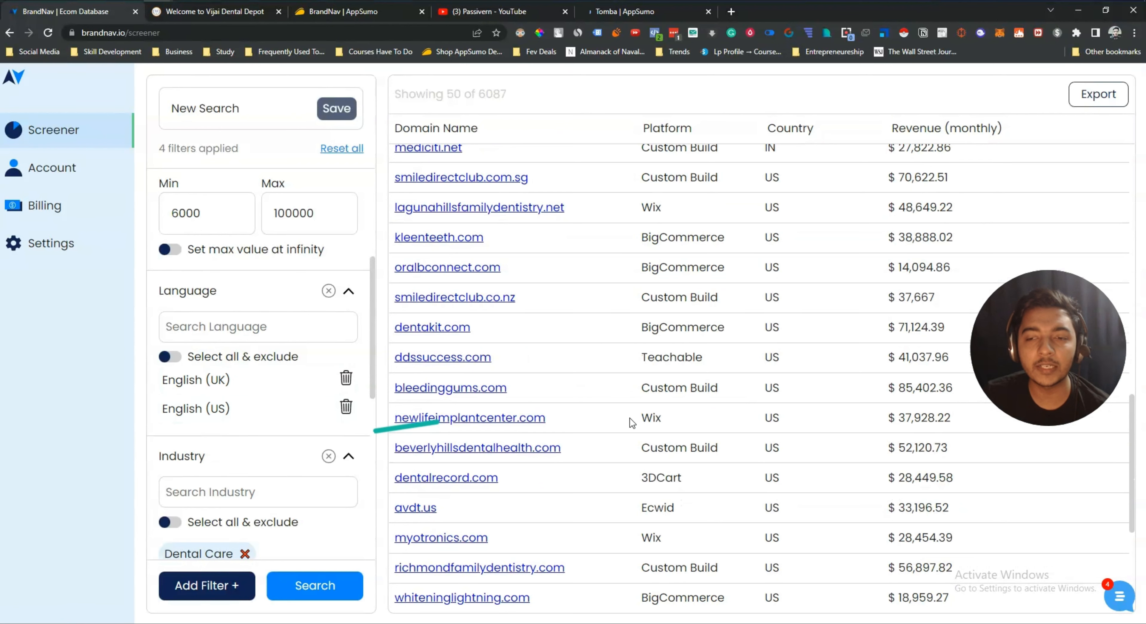
scroll(612, 418, "down", 4)
left_click_drag(749, 191, 796, 491)
left_click(704, 307)
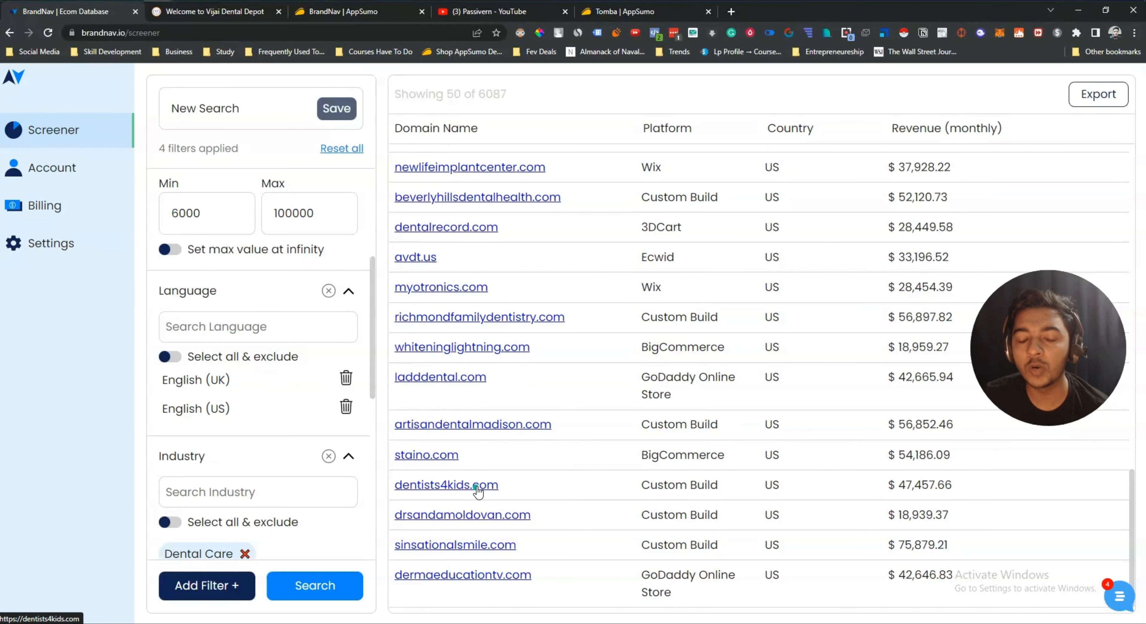
scroll(739, 390, "up", 12)
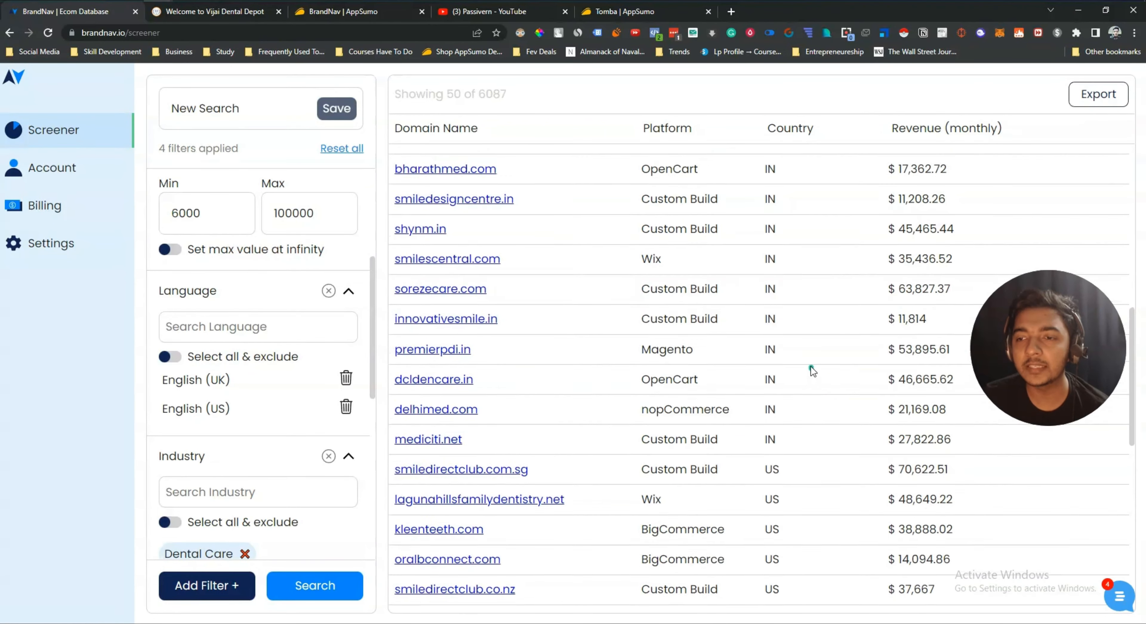
left_click_drag(730, 239, 808, 505)
left_click(809, 505)
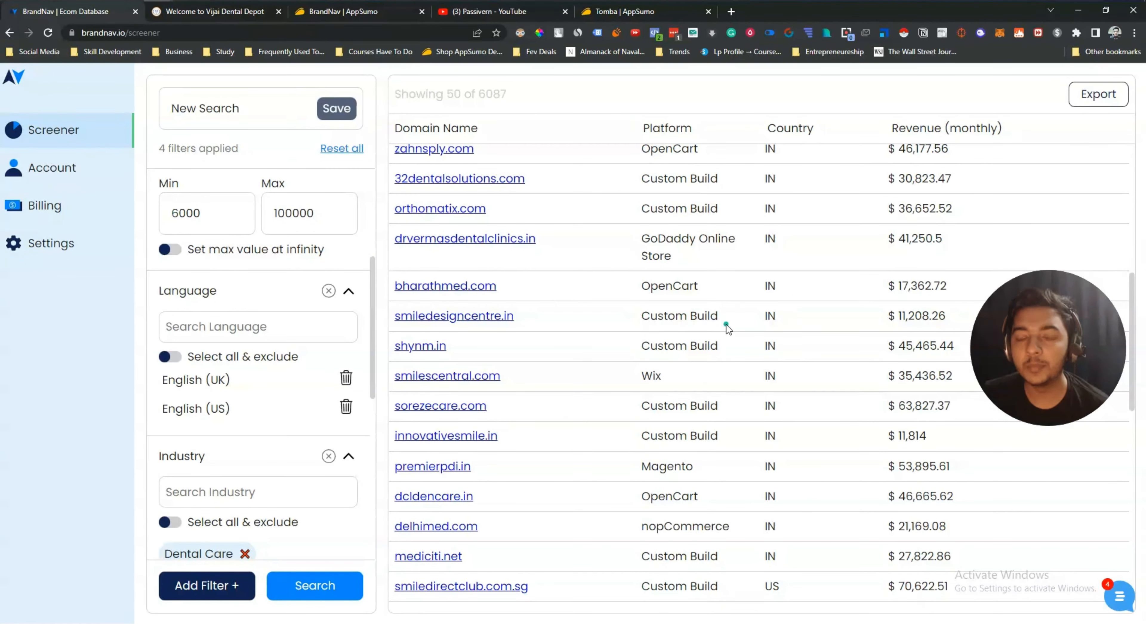
scroll(727, 325, "up", 9)
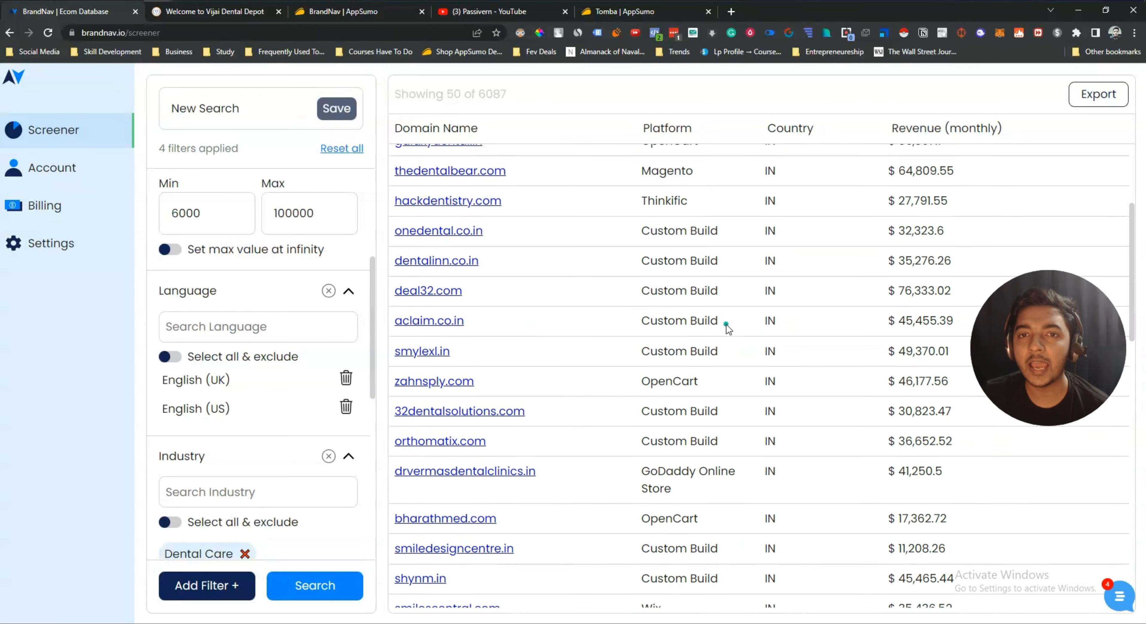
Step: Revisit the open Tomba deal, Passivern YouTube channel and Vijai Dental Depot pages, and return to the BrandNav results
left_click(587, 13)
left_click(489, 13)
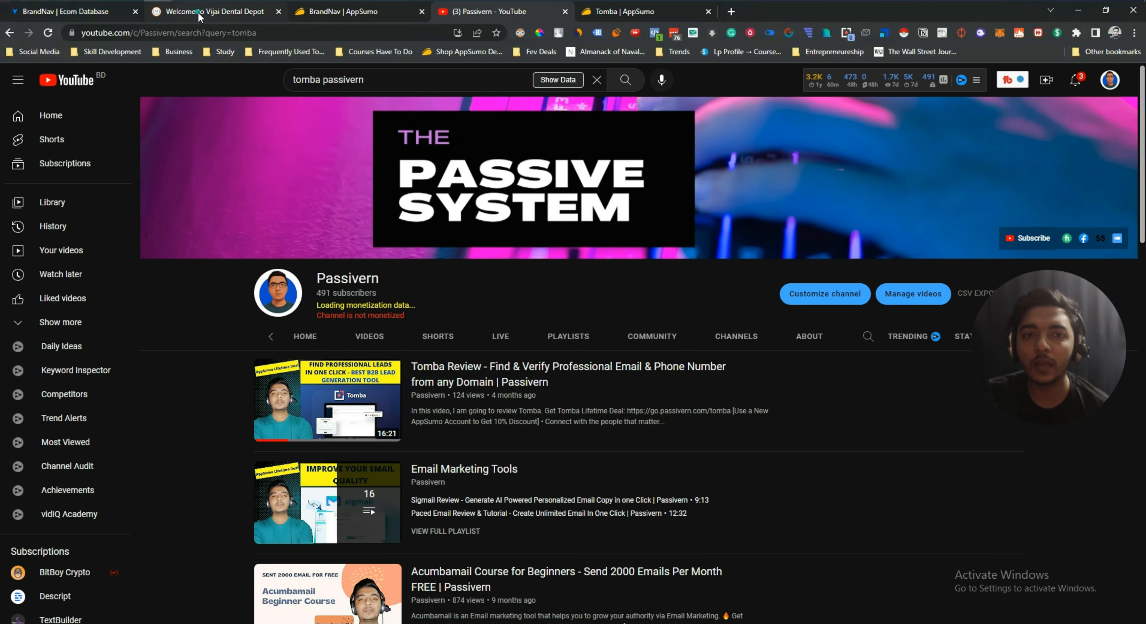
left_click(214, 13)
left_click(63, 13)
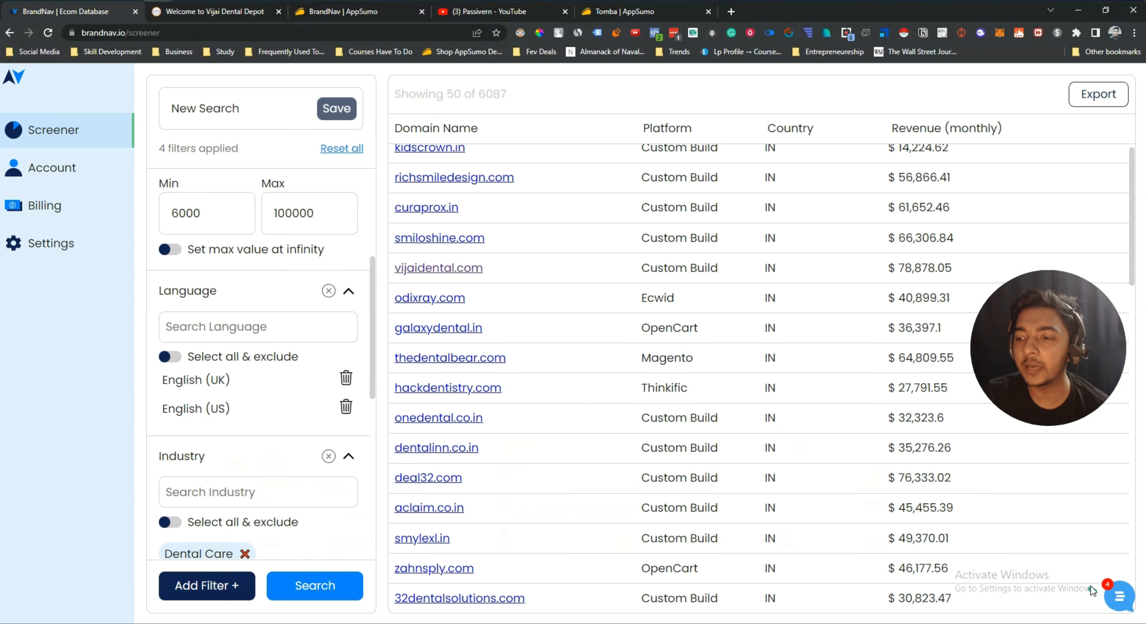
Step: Open the support chat, read the agent's advice on finding emails for exported lists, and close the chat
left_click(1117, 595)
left_click_drag(1059, 385, 591, 383)
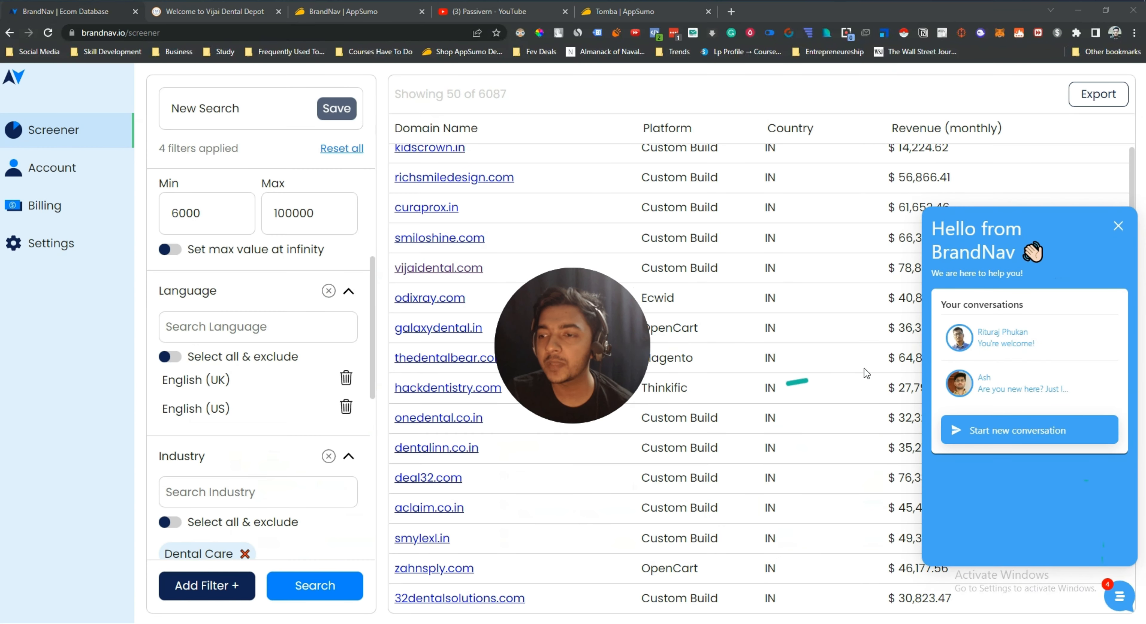
left_click(1007, 338)
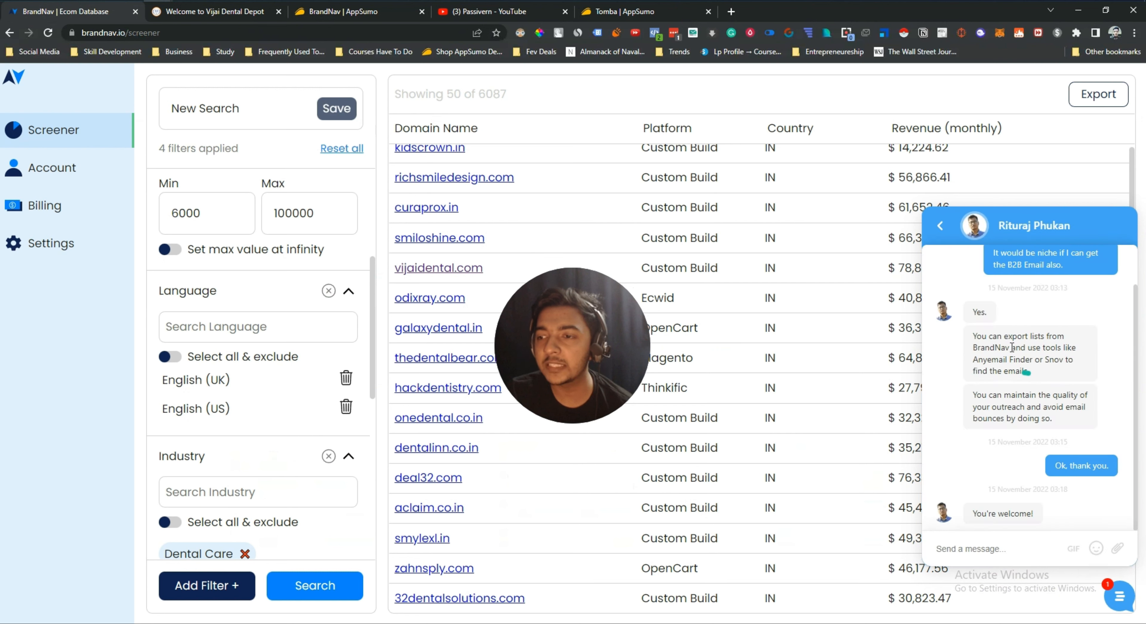
scroll(993, 328, "up", 1)
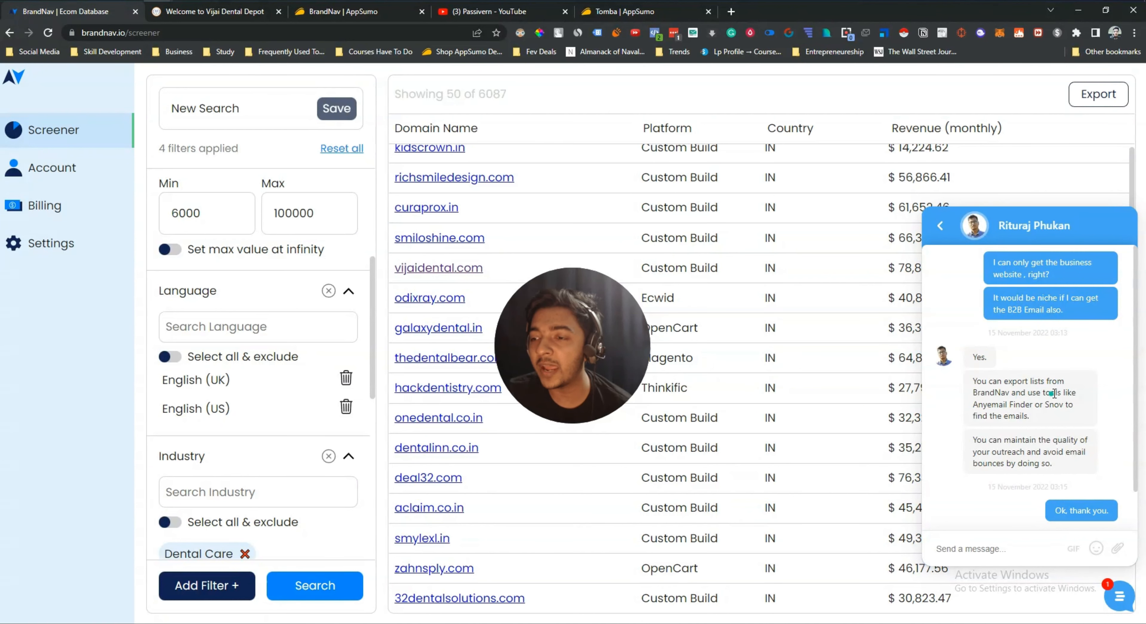
double_click(984, 405)
left_click(1007, 404)
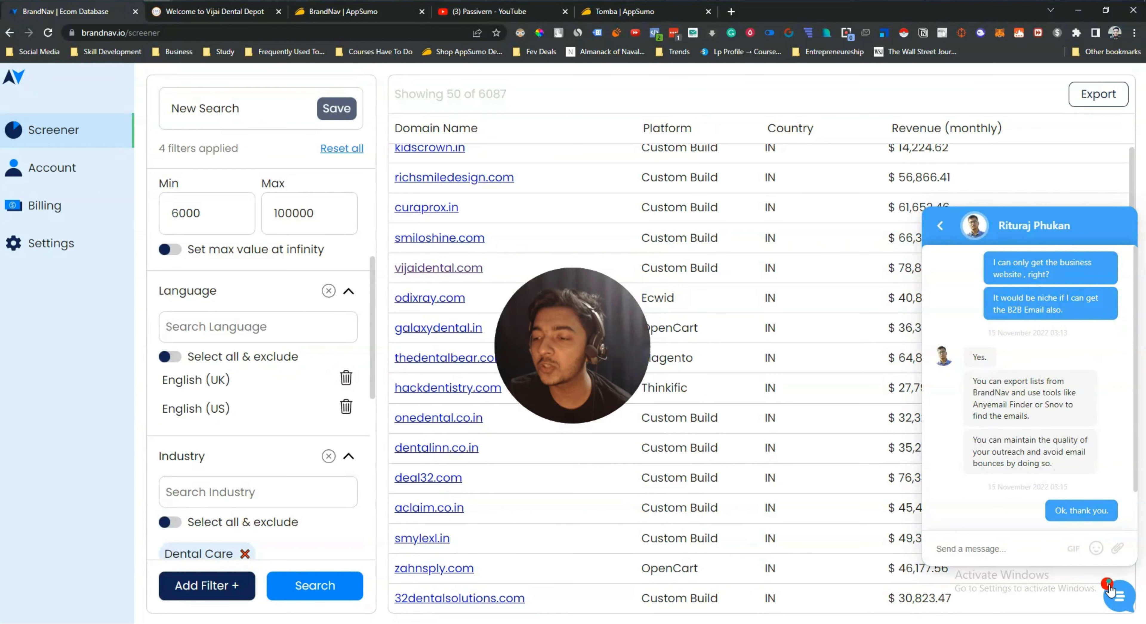
left_click_drag(977, 406, 1057, 408)
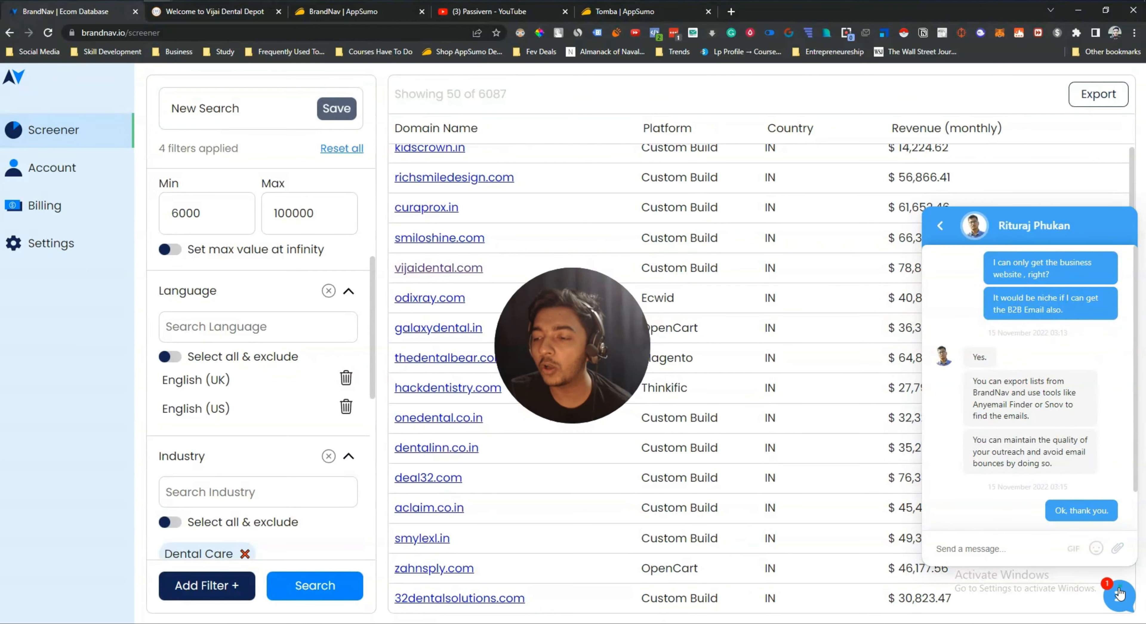
left_click(1113, 578)
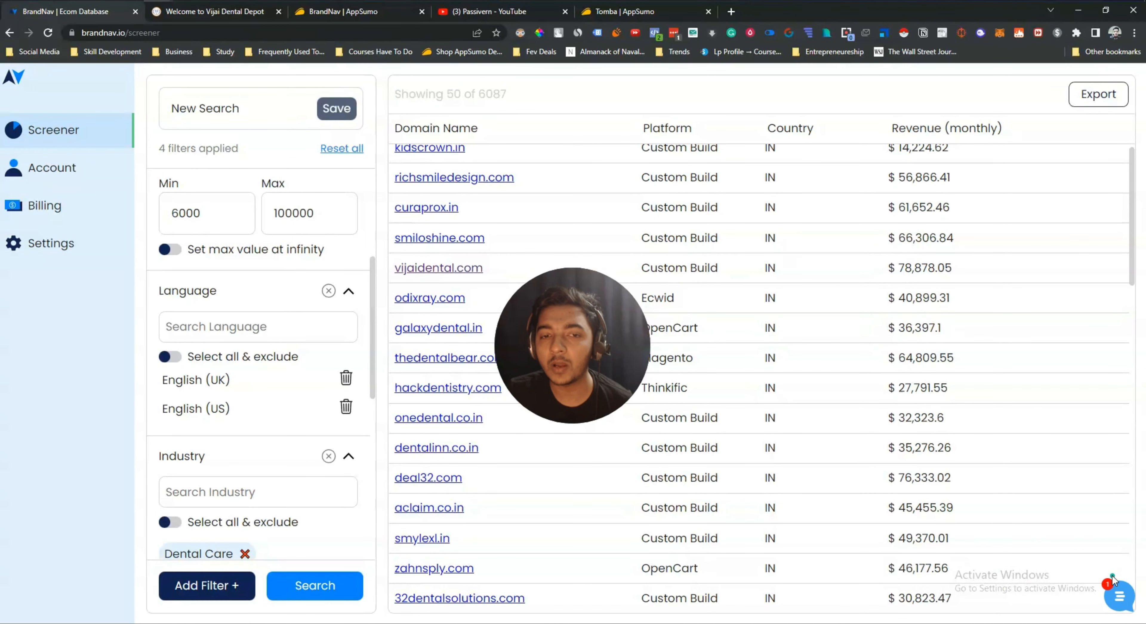
scroll(874, 468, "up", 1)
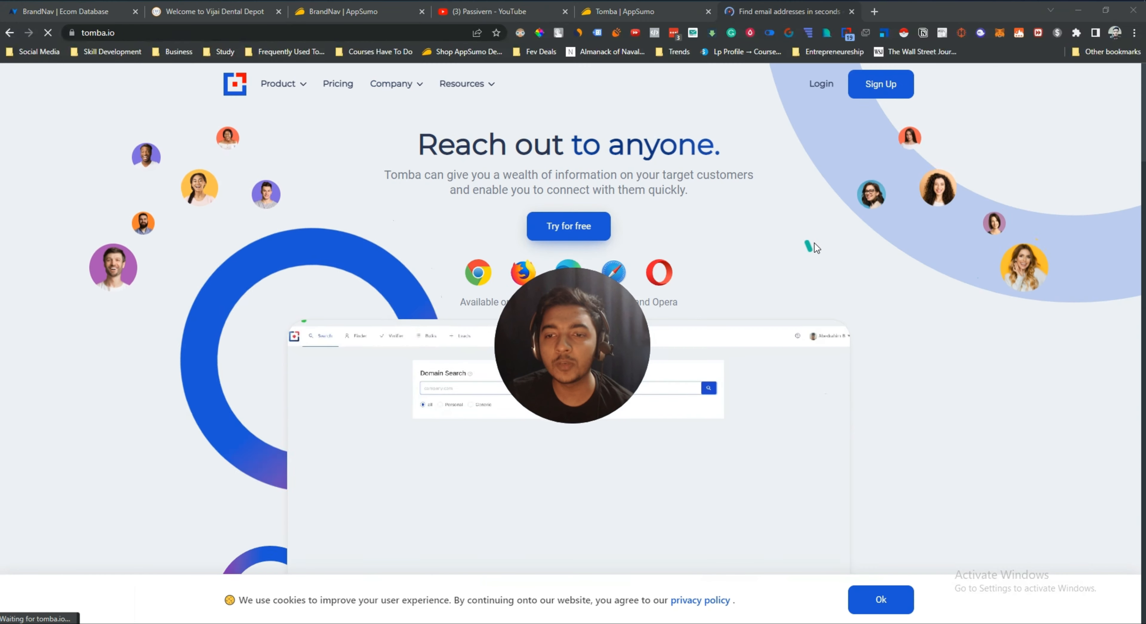
Step: Review the plans and pricing table on the Tomba website and return to the BrandNav results
left_click_drag(635, 366, 1061, 358)
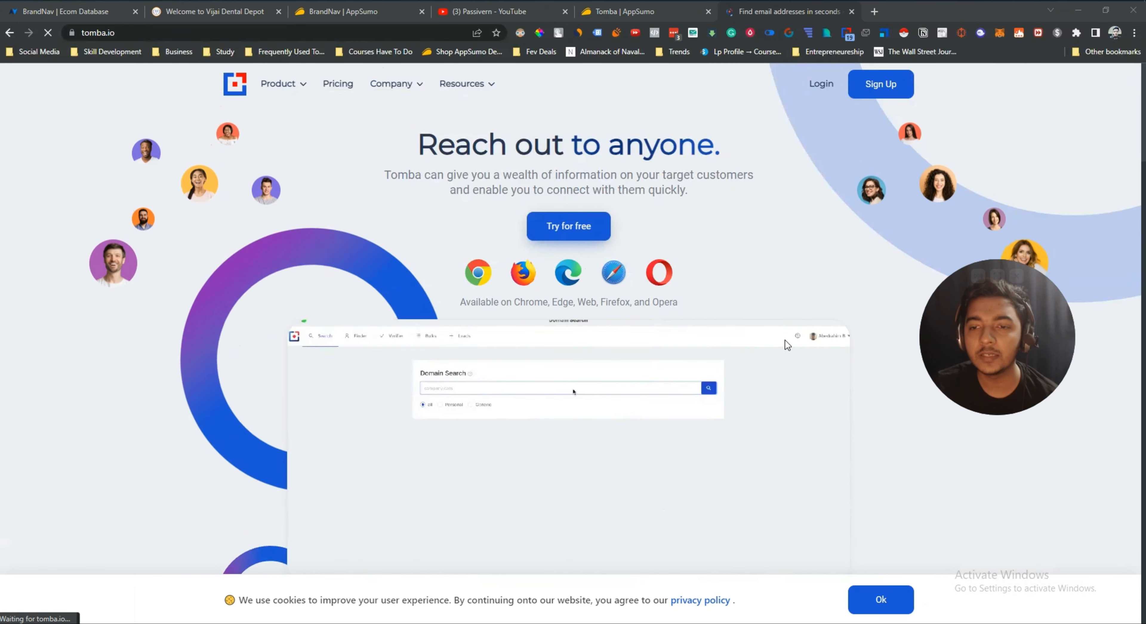
left_click(334, 89)
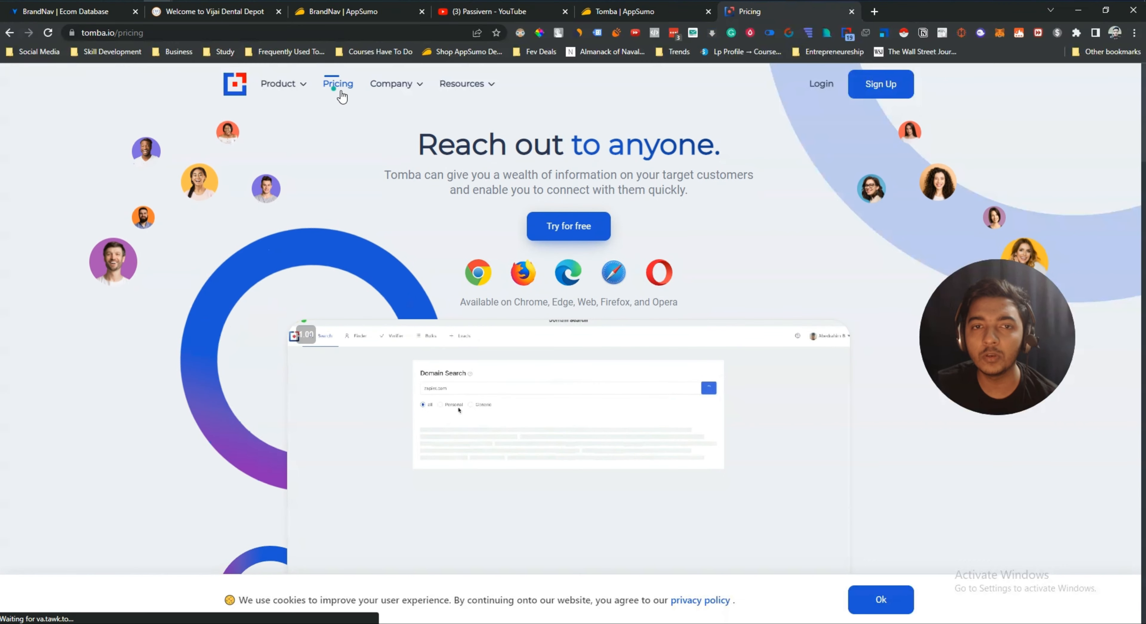
scroll(437, 273, "down", 5)
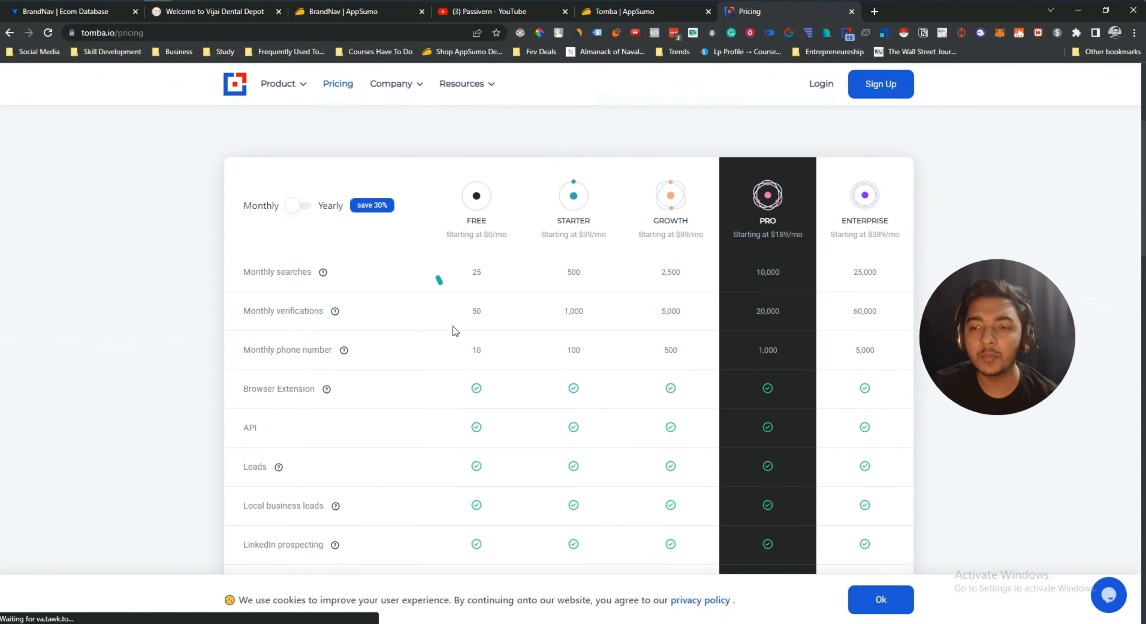
scroll(453, 329, "down", 6)
scroll(454, 332, "up", 10)
scroll(453, 332, "up", 2)
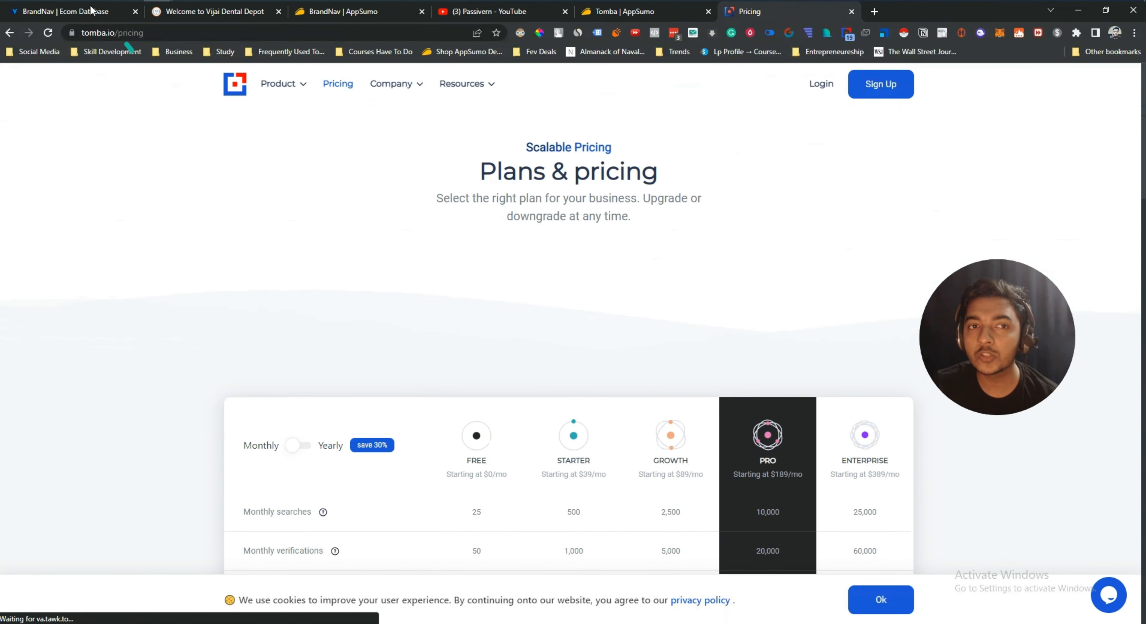
left_click(86, 18)
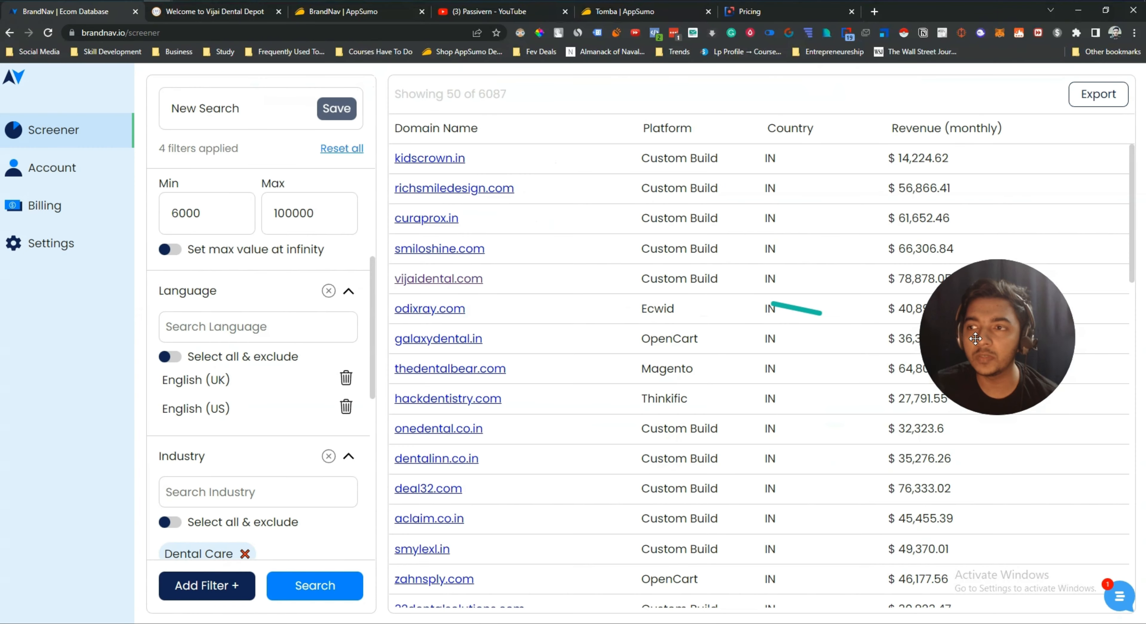
Step: Open the export options for the dental store results and set the number of rows to export to 30
scroll(530, 332, "down", 7)
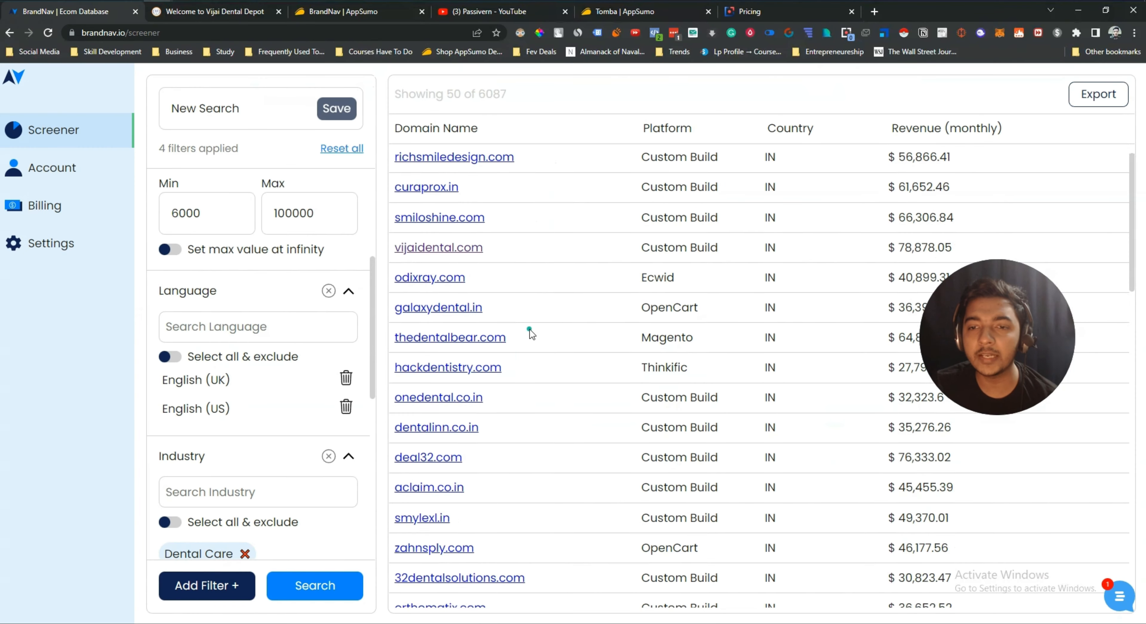
scroll(531, 339, "up", 7)
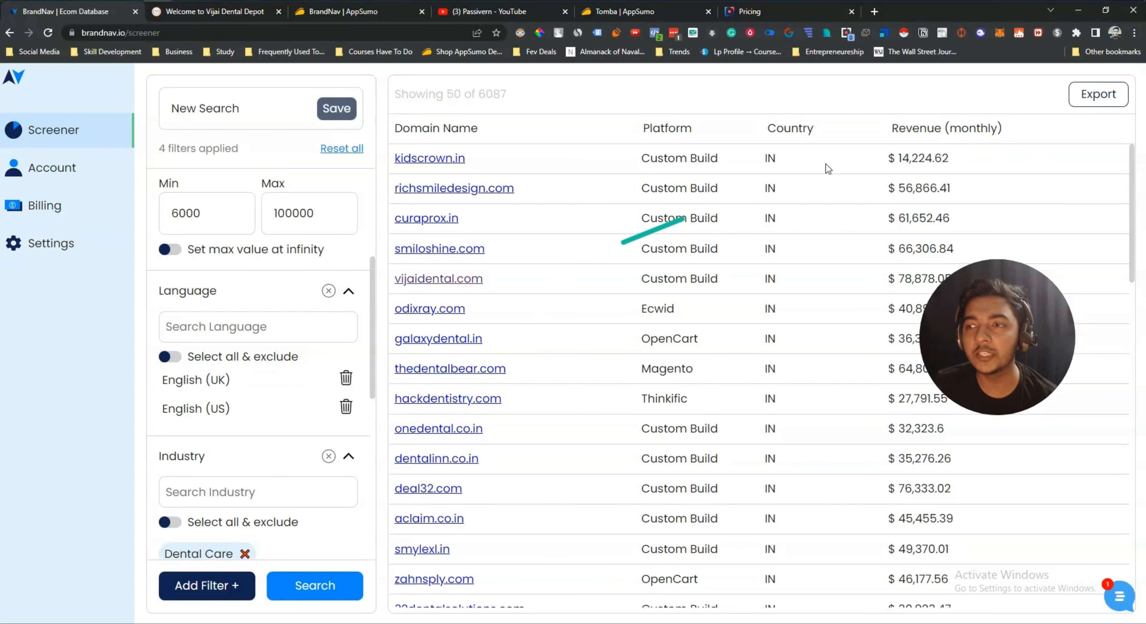
scroll(794, 275, "down", 12)
scroll(761, 329, "down", 10)
scroll(742, 414, "up", 20)
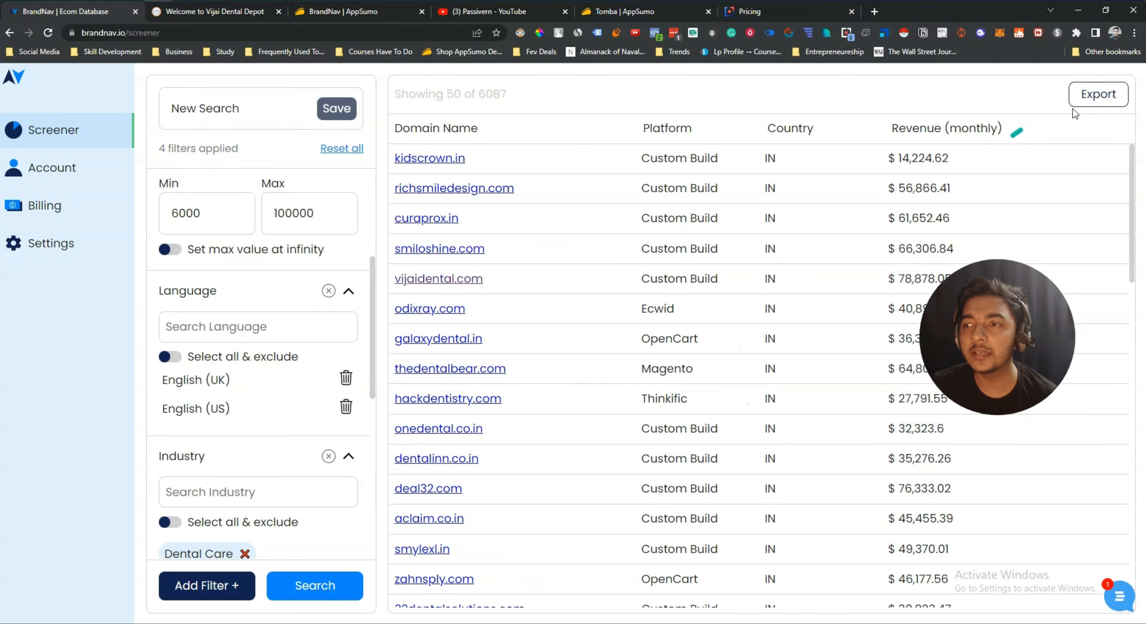
left_click(1083, 106)
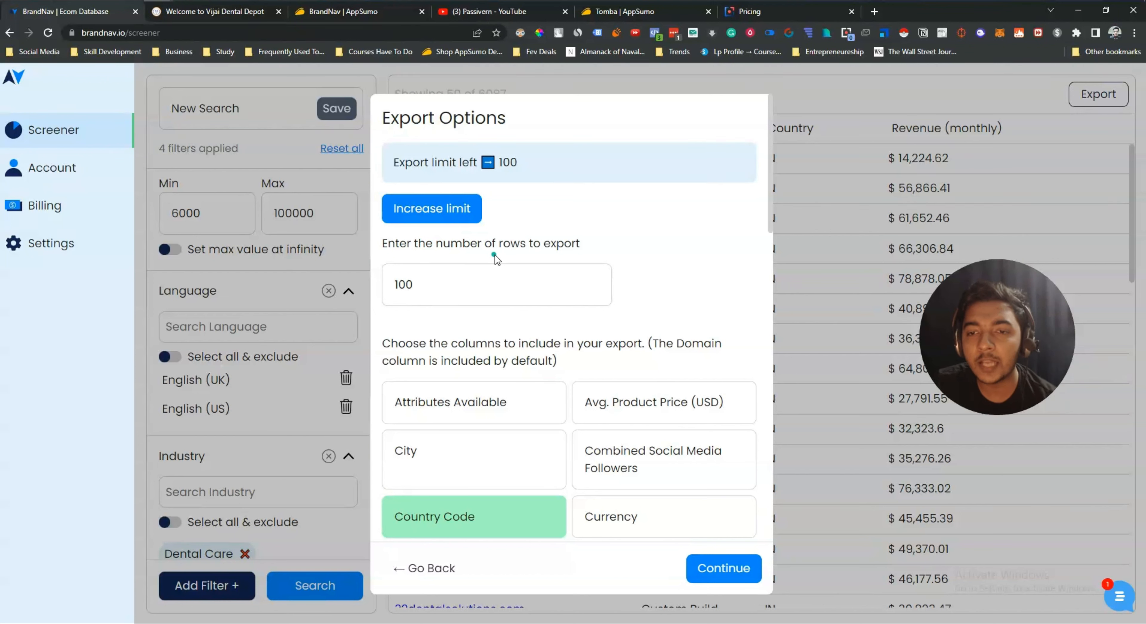
left_click(595, 280)
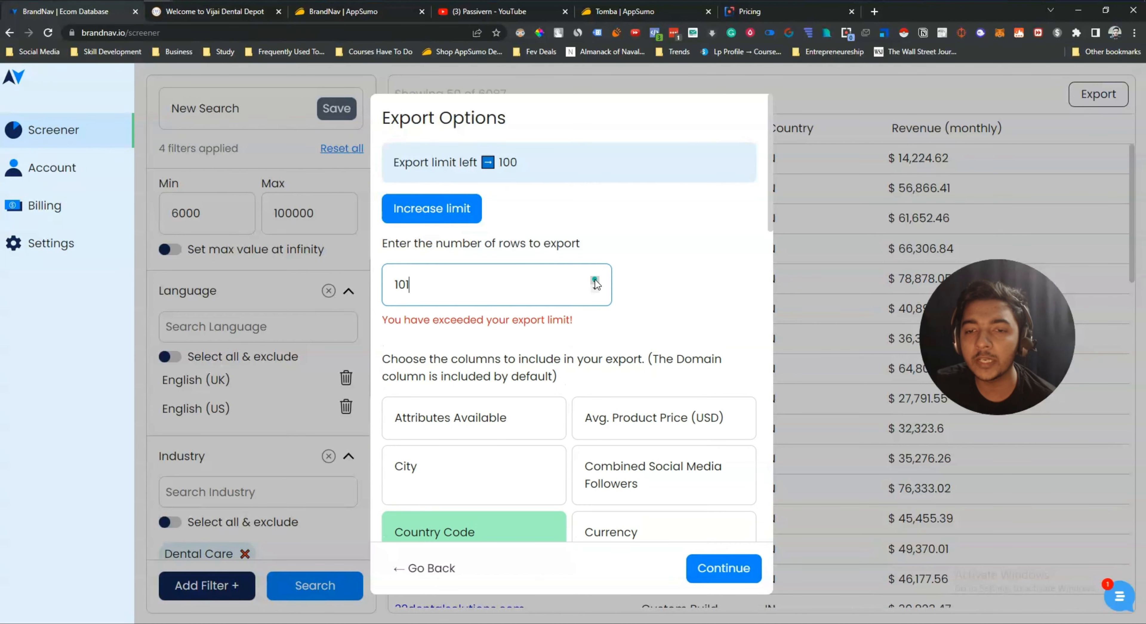
left_click(595, 288)
left_click(595, 289)
left_click(595, 289)
left_click(594, 289)
double_click(415, 291)
type("30")
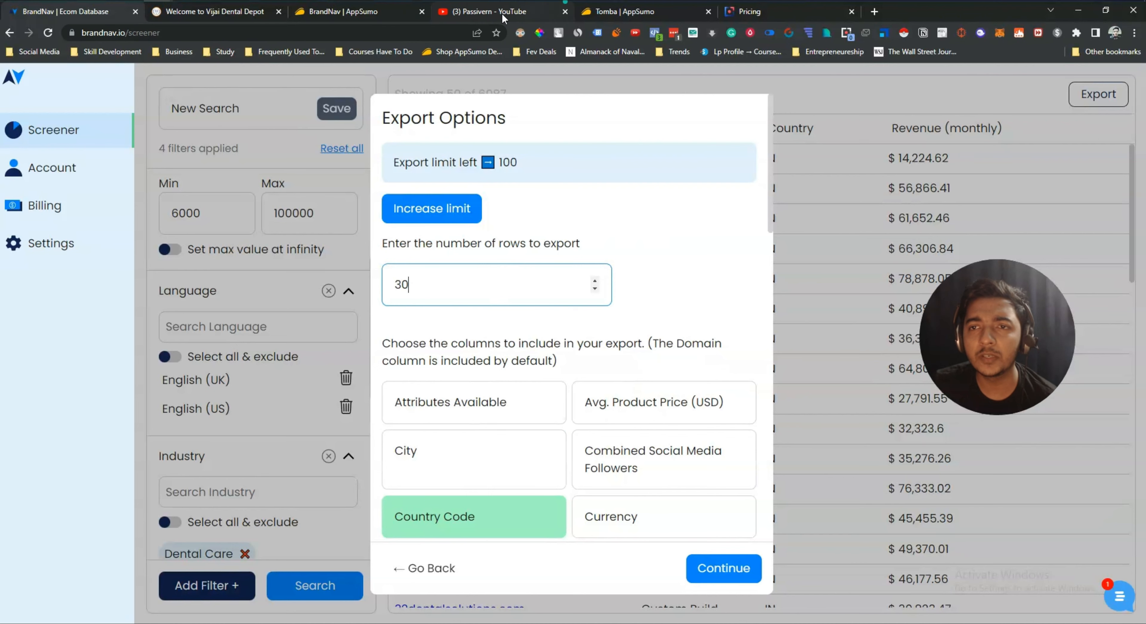
Step: Check the monthly store export limits in BrandNav's AppSumo plan, and return to look over the export columns
left_click(319, 20)
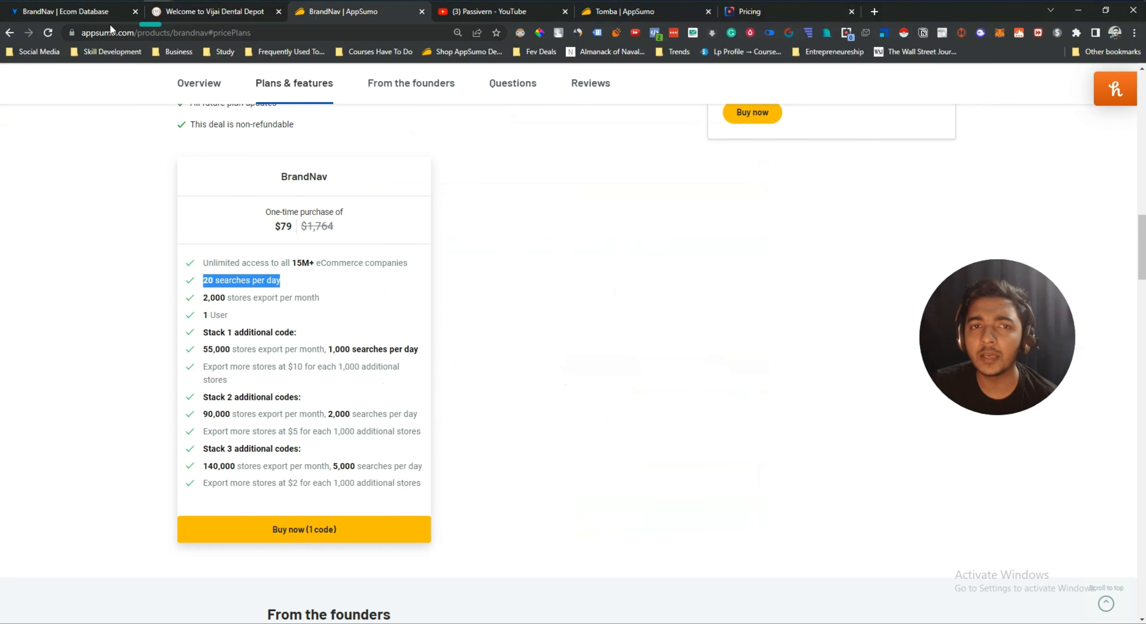
left_click(107, 13)
scroll(527, 423, "down", 3)
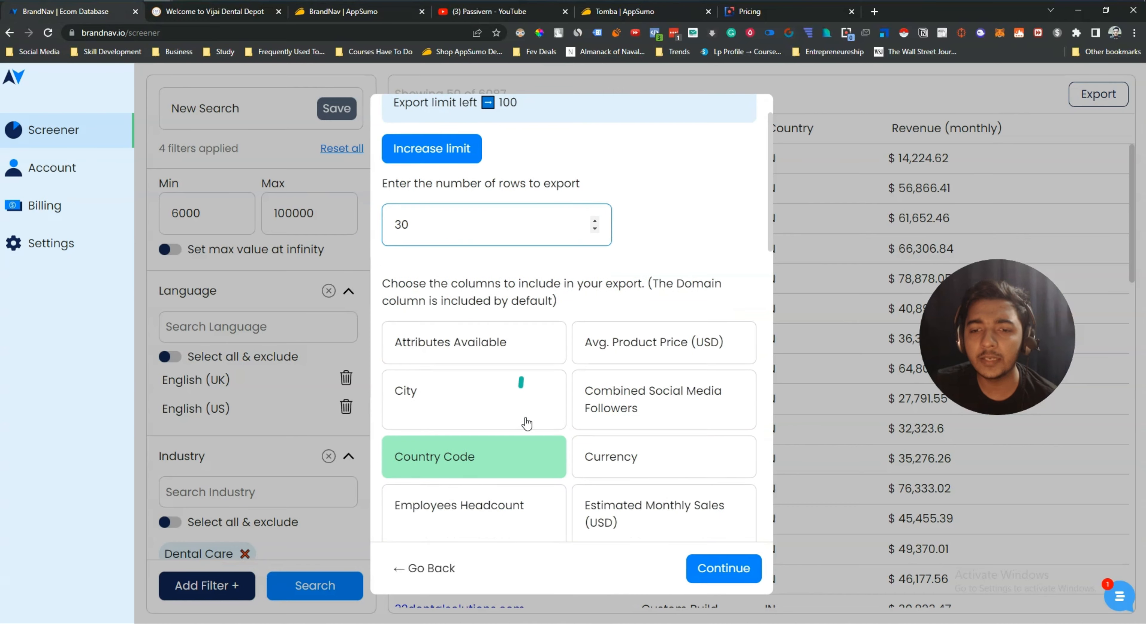
scroll(527, 423, "down", 2)
scroll(473, 439, "up", 2)
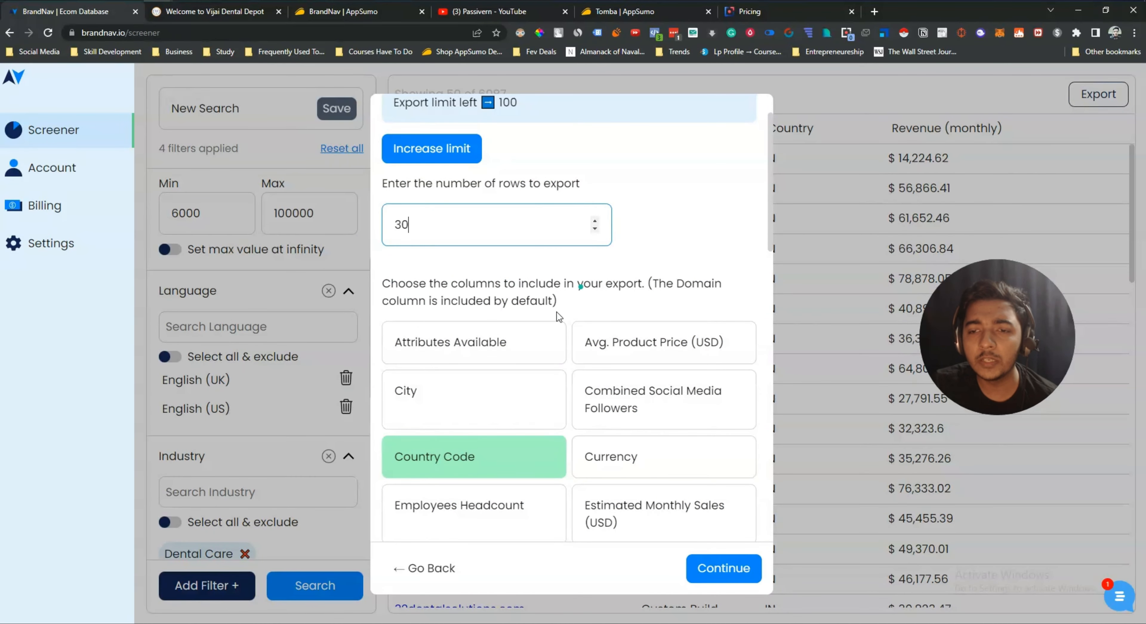
Step: Include City, Attributes Available, Avg. Product Price, Combined Social Media Followers, Currency, Estimated Monthly Sales and Employees Headcount in the export
left_click(438, 394)
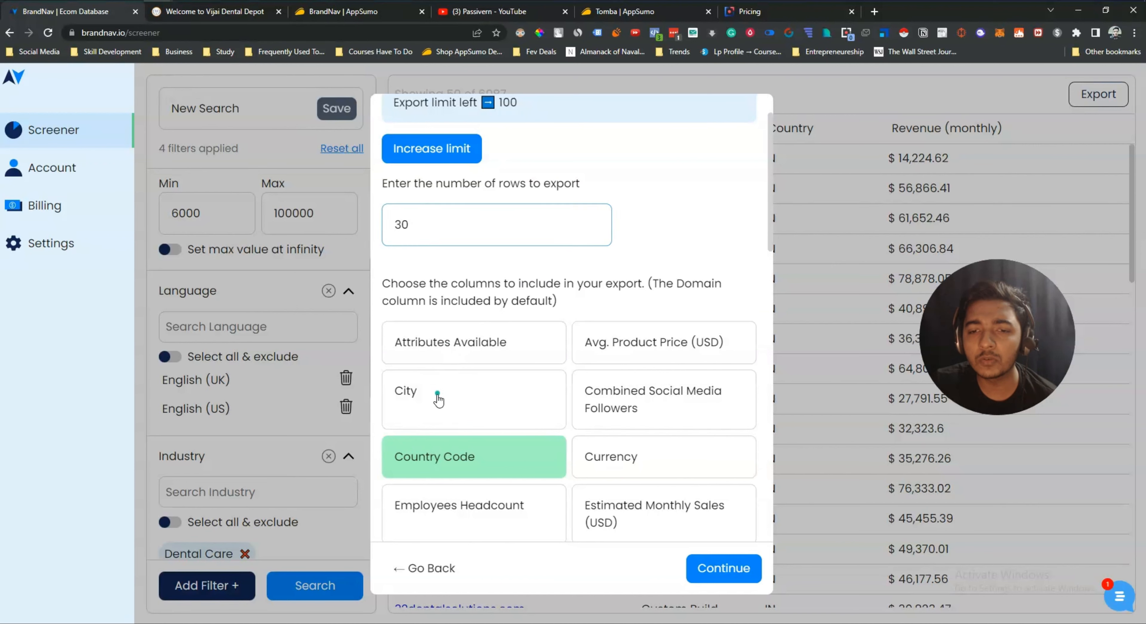
left_click(483, 354)
left_click(678, 340)
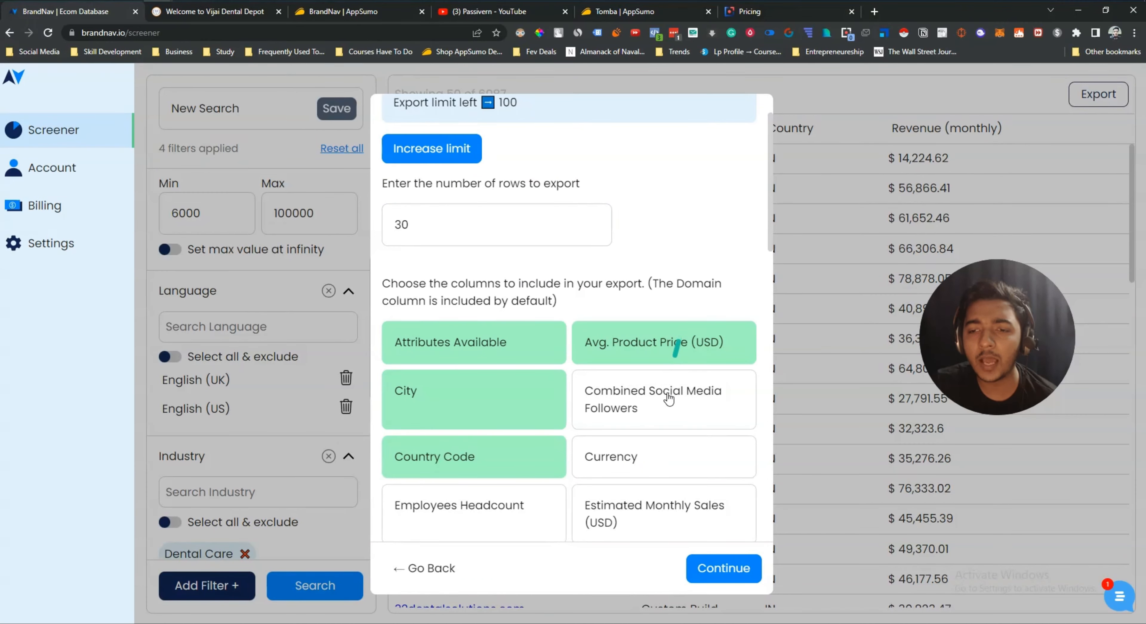
left_click(670, 394)
left_click(653, 456)
left_click(647, 491)
scroll(645, 490, "down", 3)
left_click(496, 405)
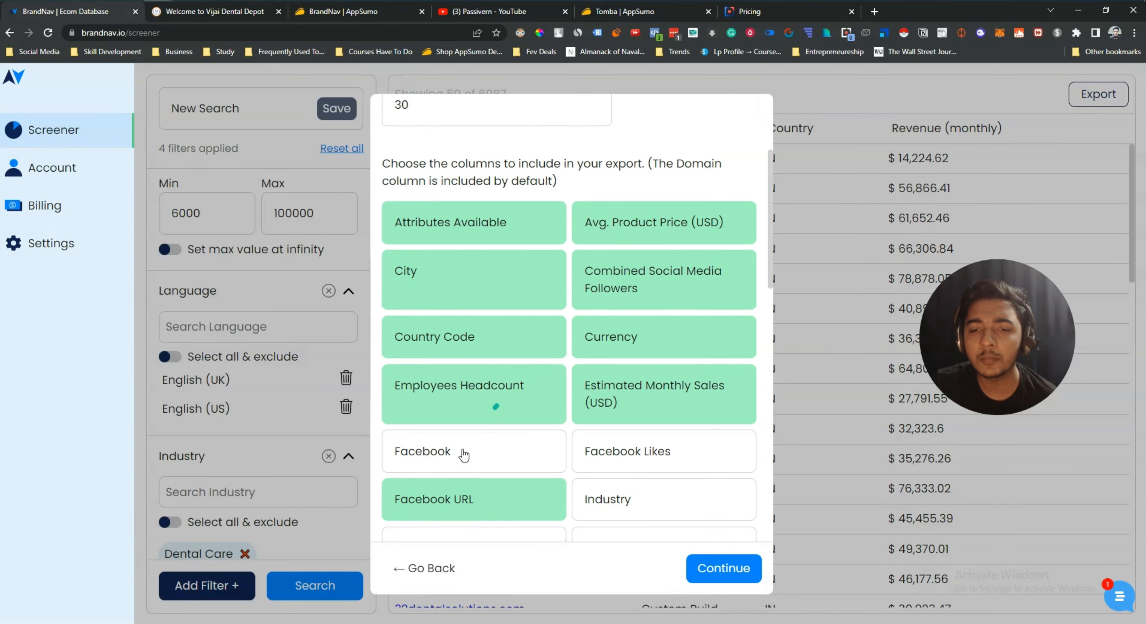
Step: Include the Facebook, Facebook Likes, Industry, Instagram and Instagram Followers columns in the export
left_click(529, 459)
left_click(594, 451)
scroll(599, 440, "down", 3)
left_click(624, 392)
left_click(489, 428)
left_click(653, 438)
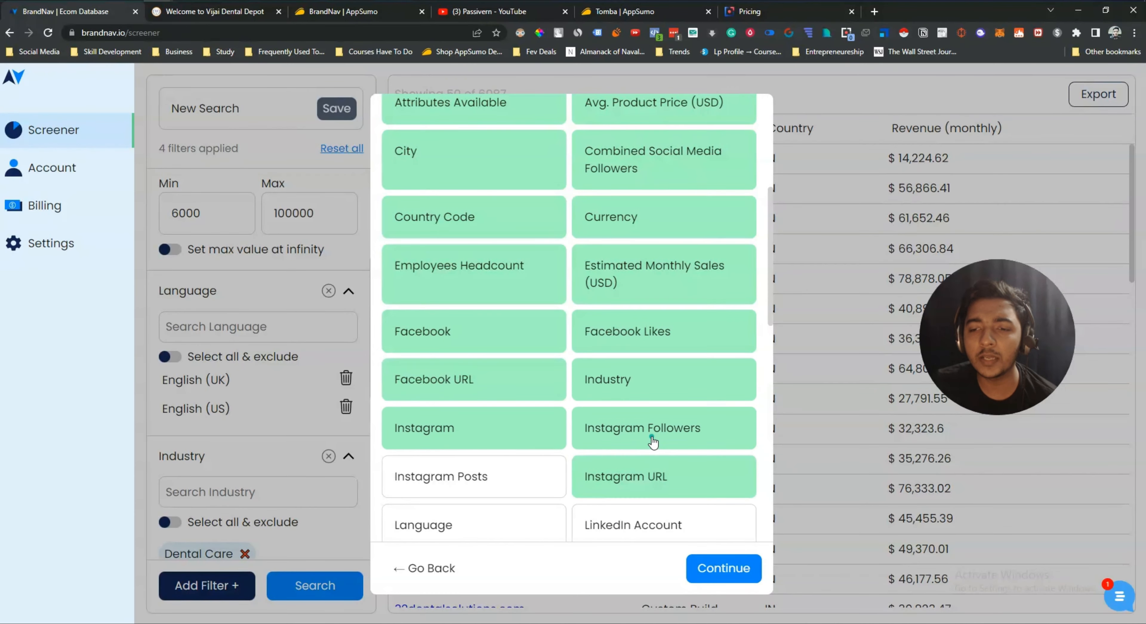
Step: Include the Instagram Posts, Language and LinkedIn Account columns in the export
left_click(489, 480)
scroll(489, 476, "down", 3)
left_click(488, 462)
left_click(536, 417)
left_click(641, 416)
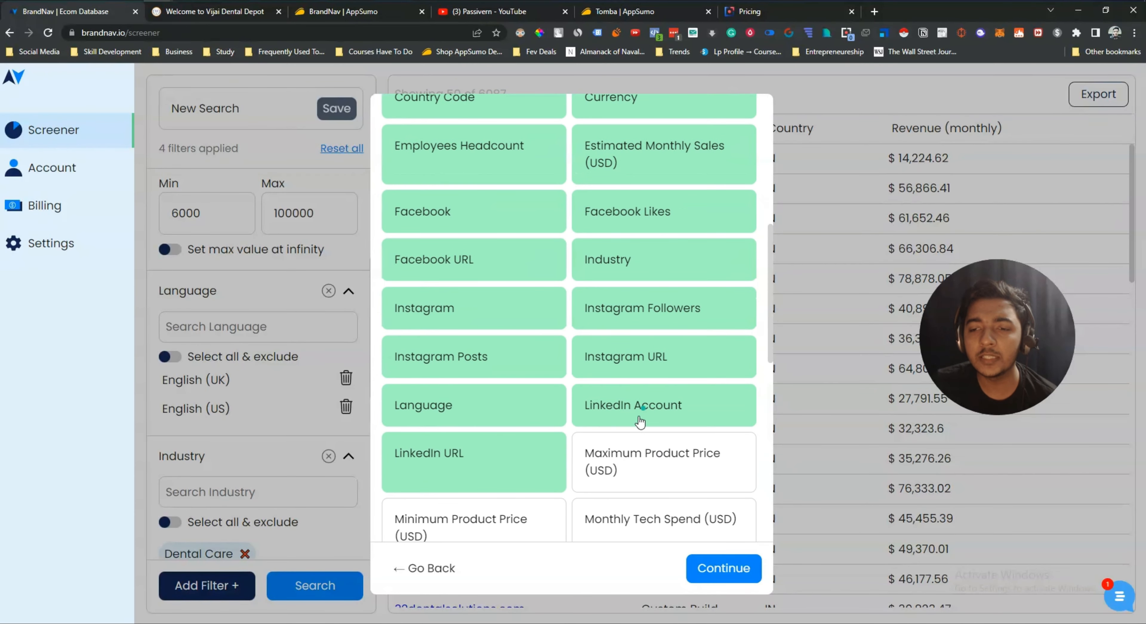
Step: Include the Maximum Product Price, Minimum Product Price and Monthly Tech Spend columns in the export
left_click(640, 454)
scroll(482, 422, "down", 3)
left_click(482, 421)
left_click(608, 442)
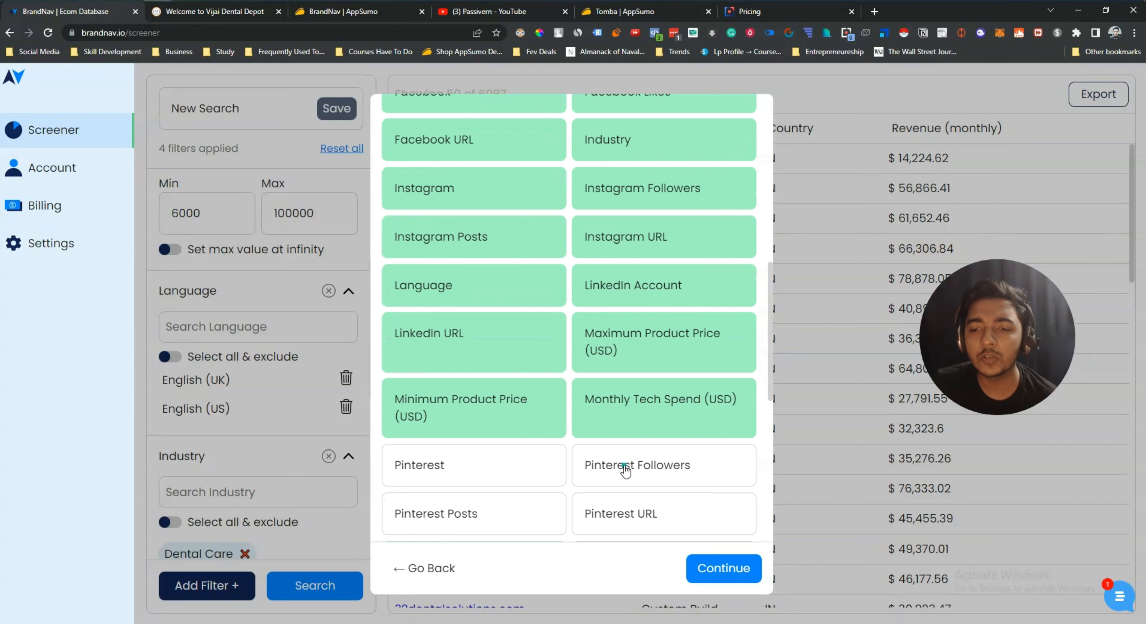
Step: Include the Pinterest, Pinterest Followers, Pinterest Posts, Pinterest URL and Platform columns in the export
left_click(625, 467)
left_click(489, 475)
scroll(502, 458, "down", 3)
left_click(512, 441)
left_click(499, 399)
left_click(605, 409)
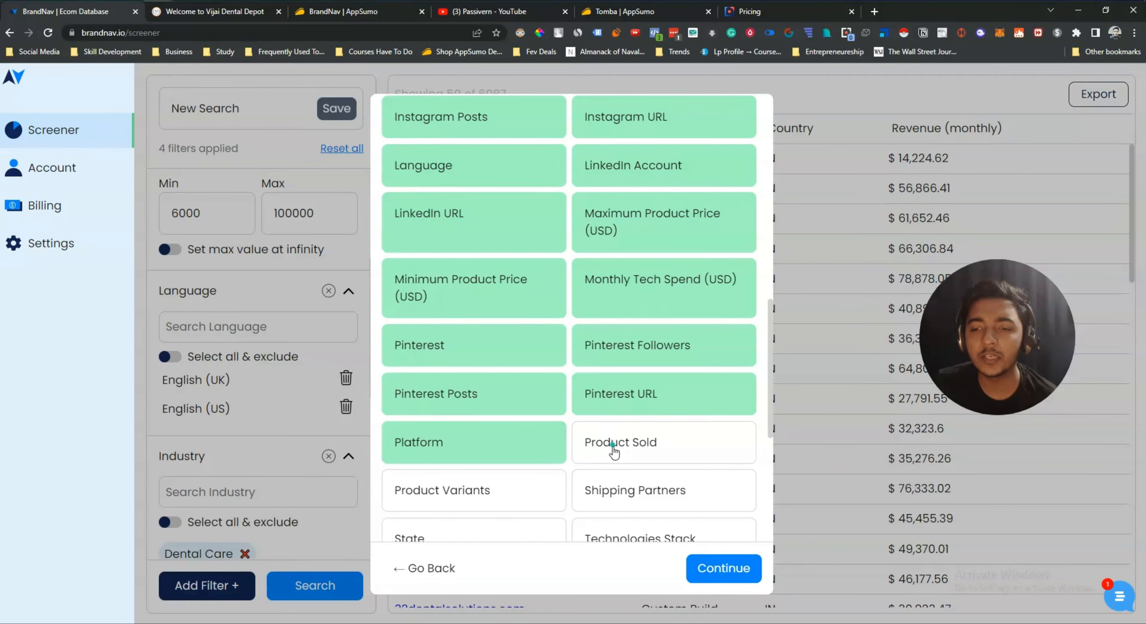
Step: Include the Product Sold, Product Variants, Shipping Partners, State and Technologies Stack columns in the export
left_click(614, 451)
left_click(533, 489)
left_click(608, 502)
scroll(600, 488, "down", 3)
left_click(492, 416)
left_click(601, 420)
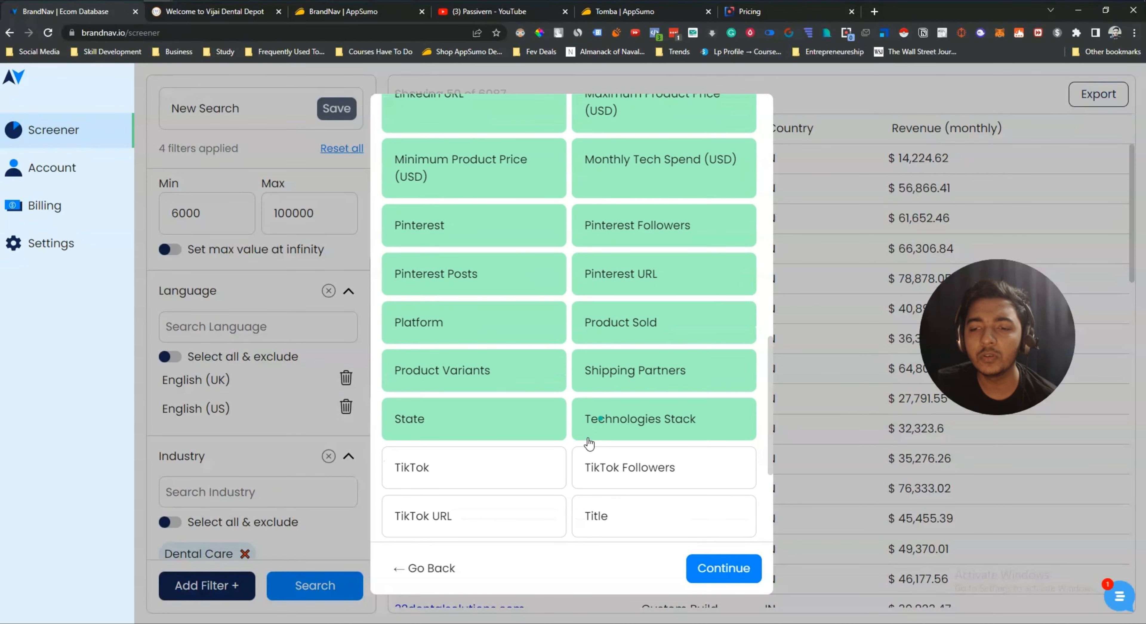
Step: Include the TikTok, TikTok Followers, TikTok URL, Title, Tweets and Twitter columns in the export
left_click(530, 468)
left_click(596, 467)
scroll(556, 445, "down", 3)
left_click(504, 352)
left_click(607, 348)
left_click(534, 382)
left_click(638, 394)
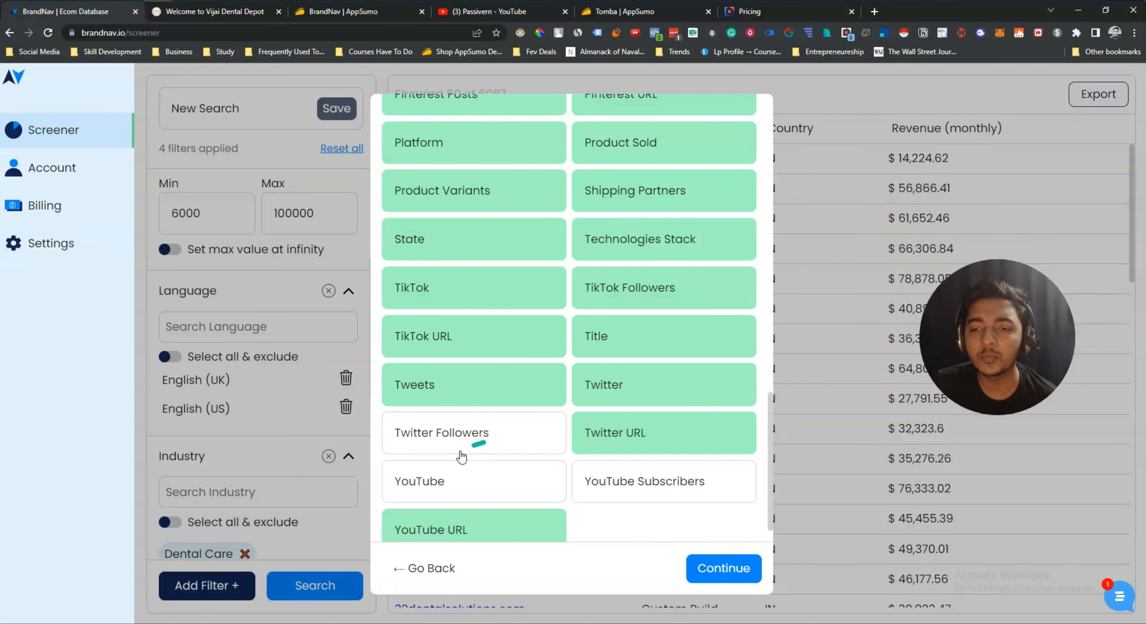
Step: Include the Twitter Followers, YouTube and YouTube Subscribers columns and proceed with the full column selection
left_click(463, 457)
left_click(476, 482)
left_click(597, 489)
scroll(596, 498, "down", 1)
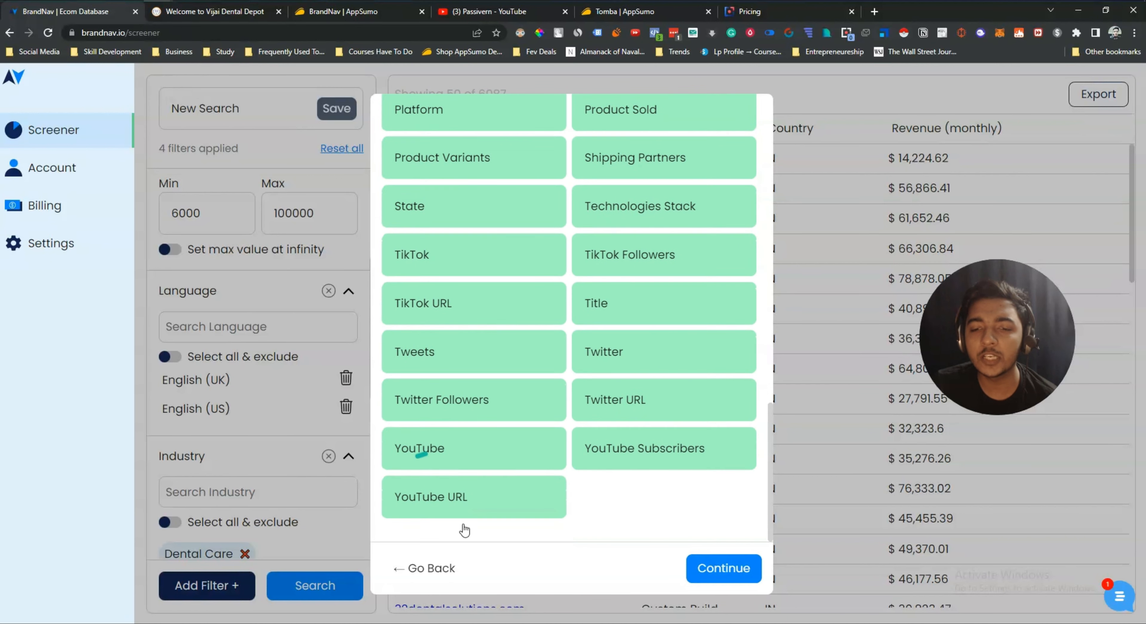
left_click(732, 564)
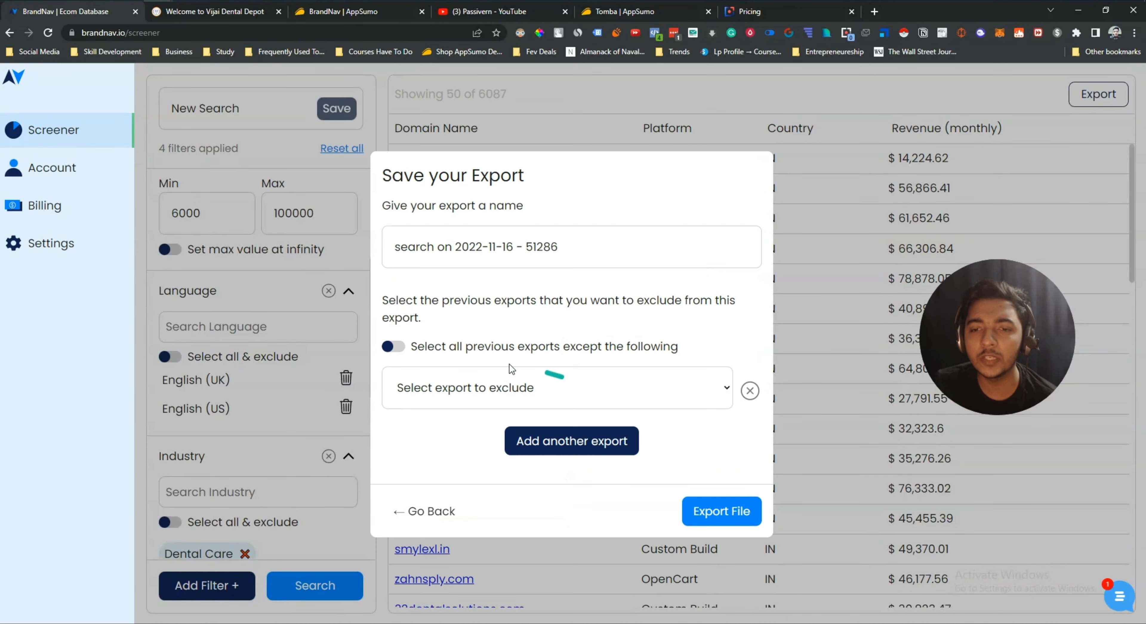
Step: Export the file under the name Passivern Video, and download the CSV from BrandNav's export email in Paced Email
triple_click(429, 234)
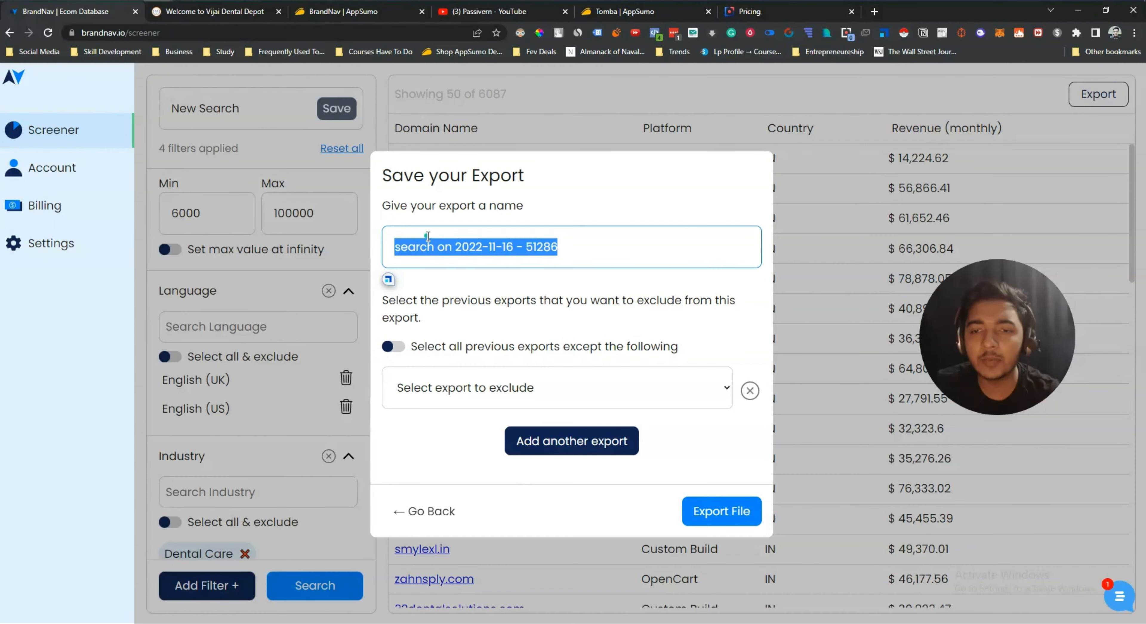
type("Passivern Video")
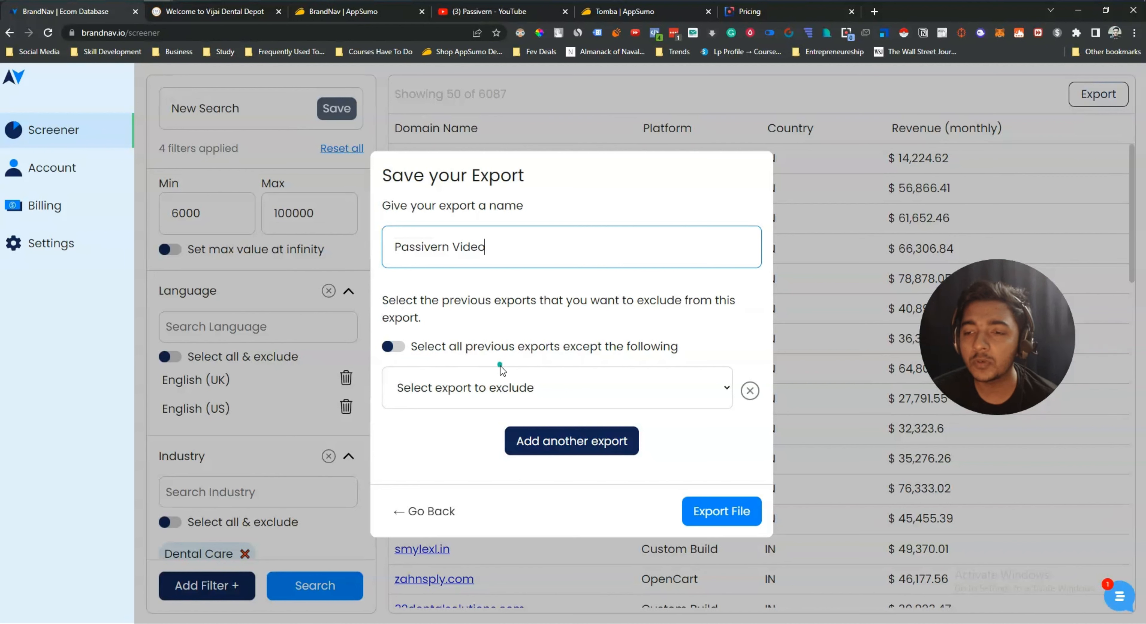
left_click(708, 513)
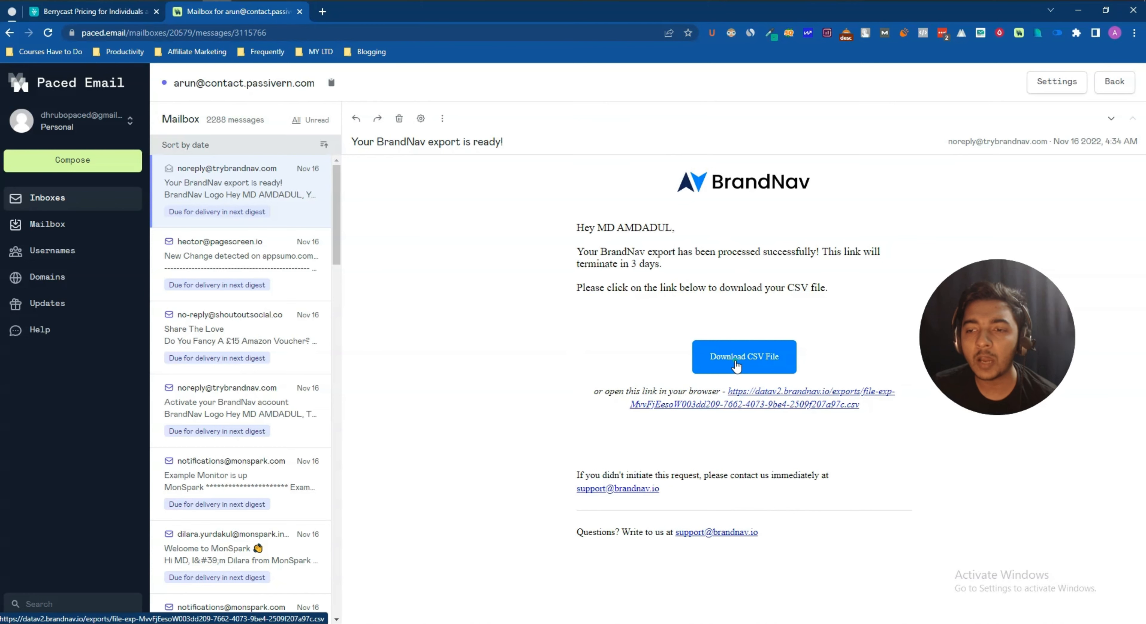
left_click(737, 360)
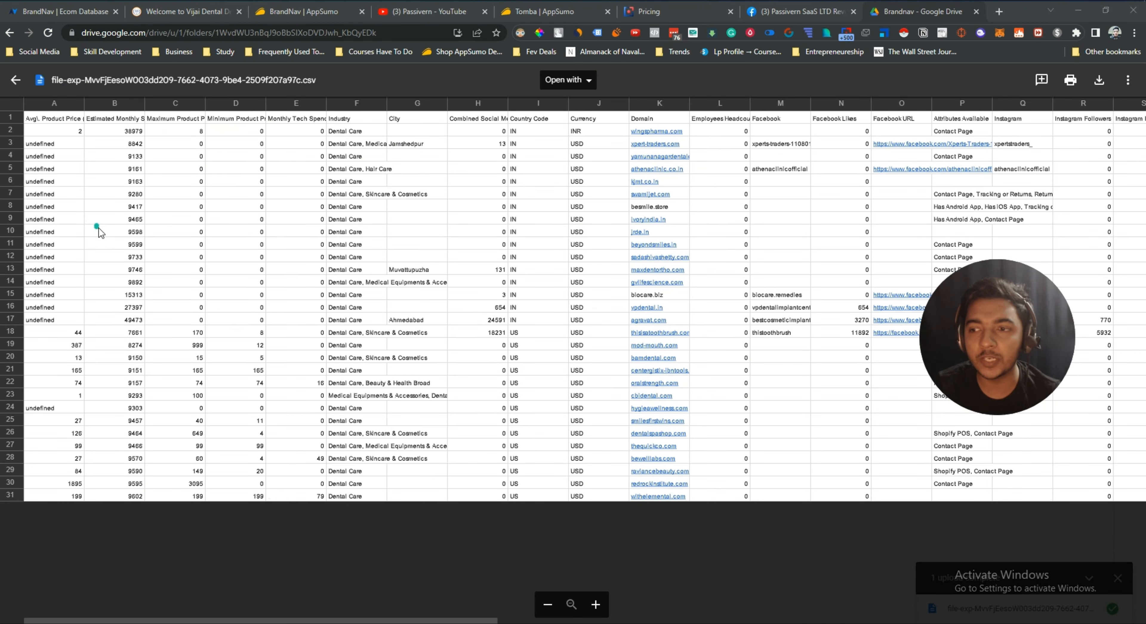
Step: Look over the average product price and estimated monthly sales columns in the CSV's Google Drive preview
left_click_drag(1033, 362, 1083, 449)
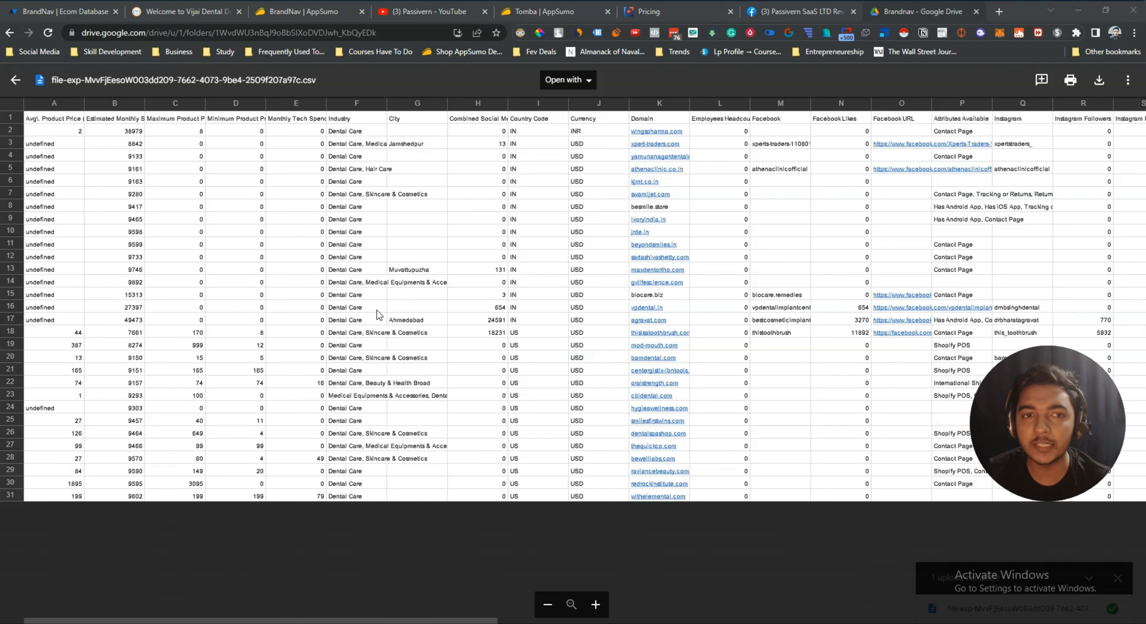
left_click(44, 122)
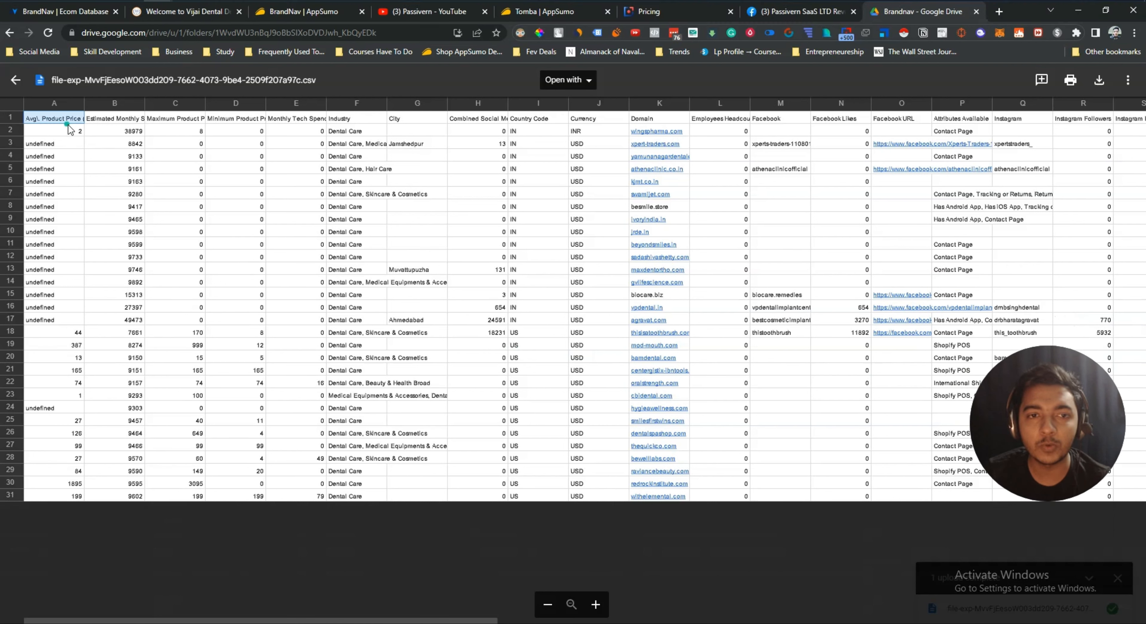
left_click(96, 121)
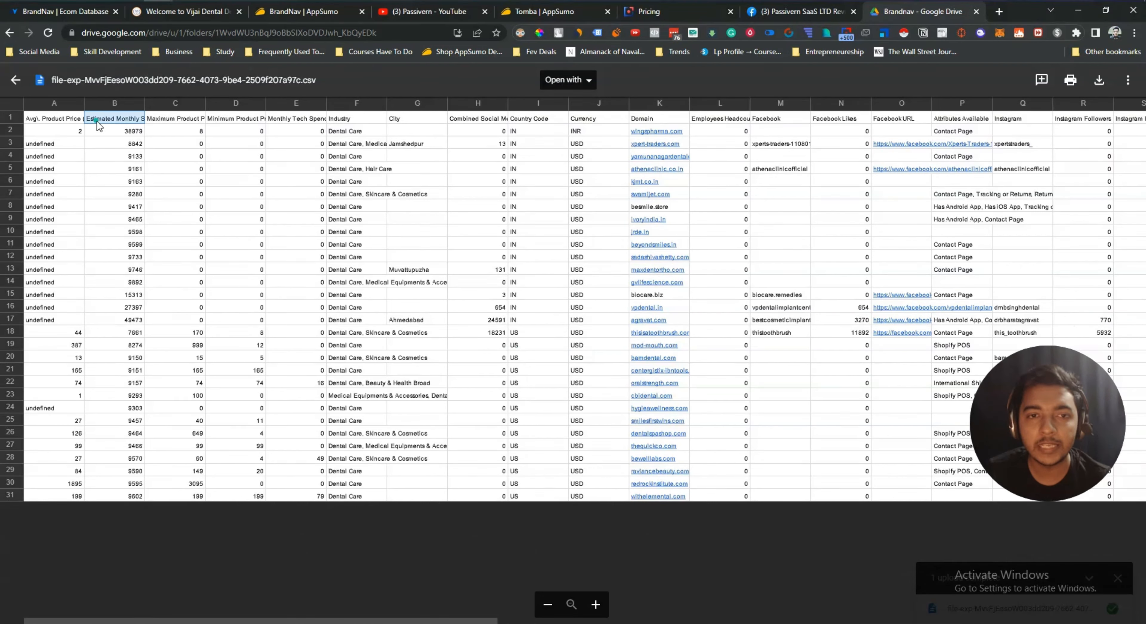
left_click(146, 107)
left_click(144, 105)
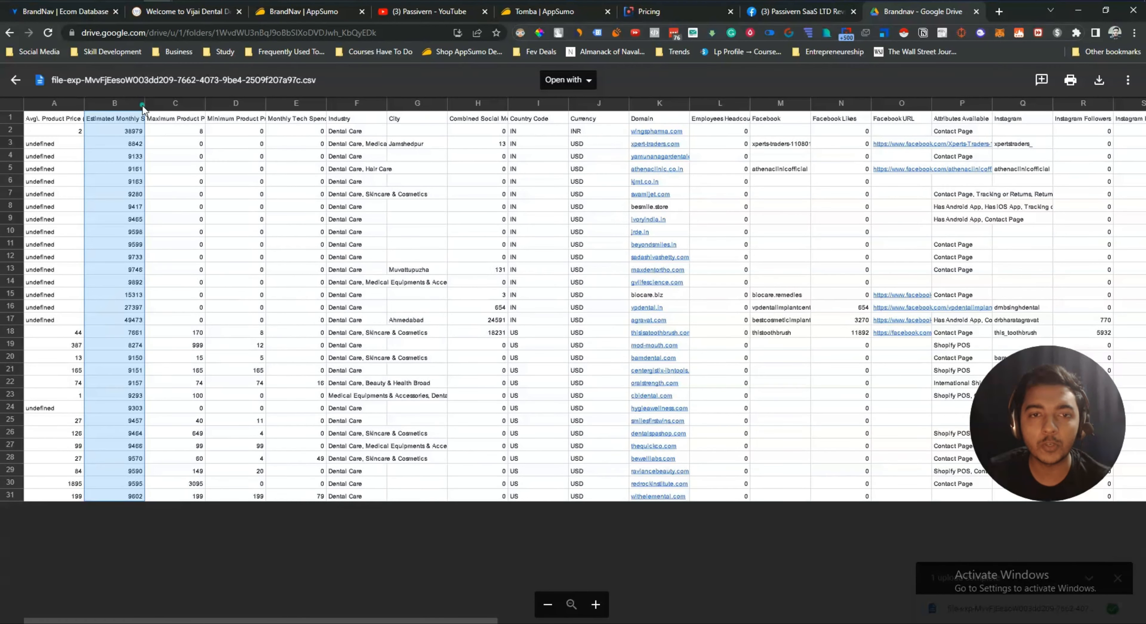
left_click(138, 116)
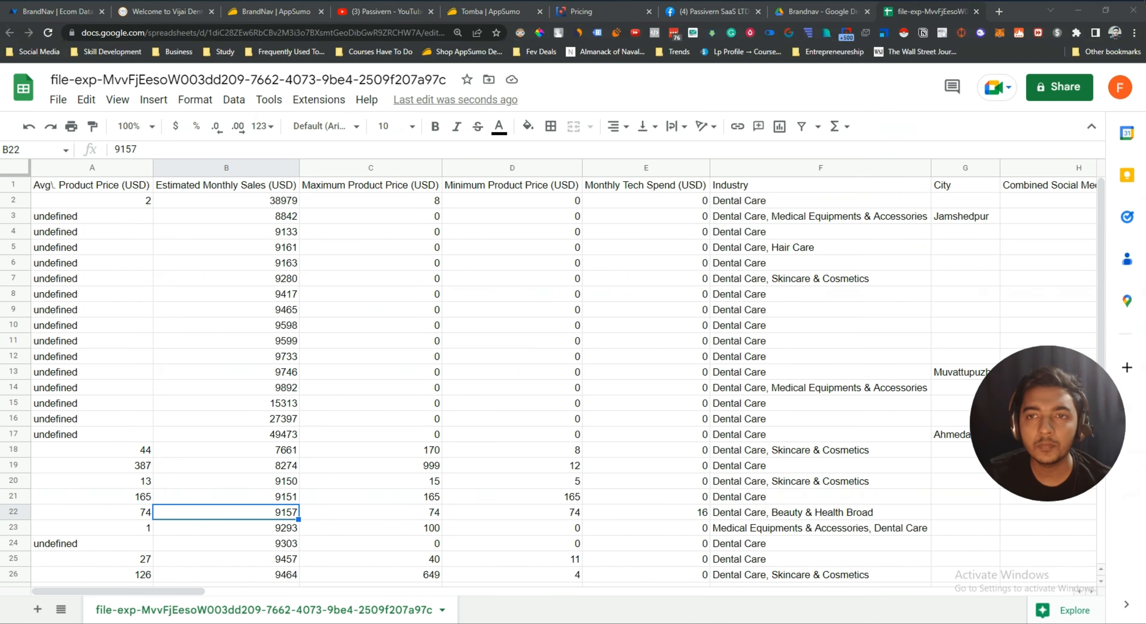
Step: Examine the average product price entries of the exported stores in Google Sheets
left_click_drag(198, 143, 254, 133)
left_click_drag(177, 378, 180, 399)
left_click(186, 432)
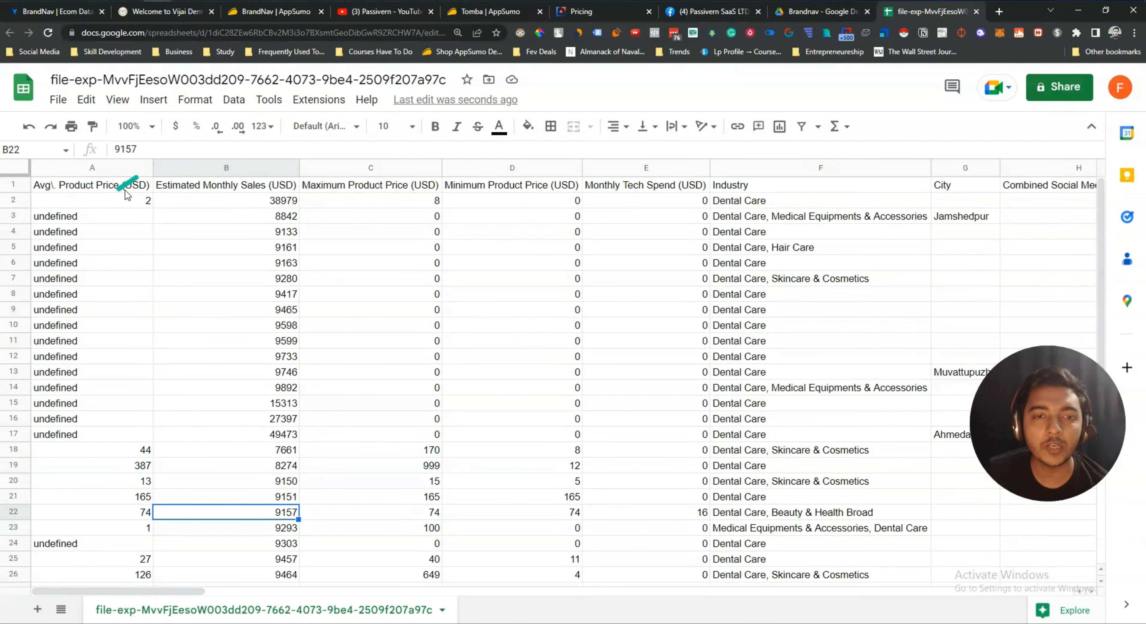
left_click(72, 341)
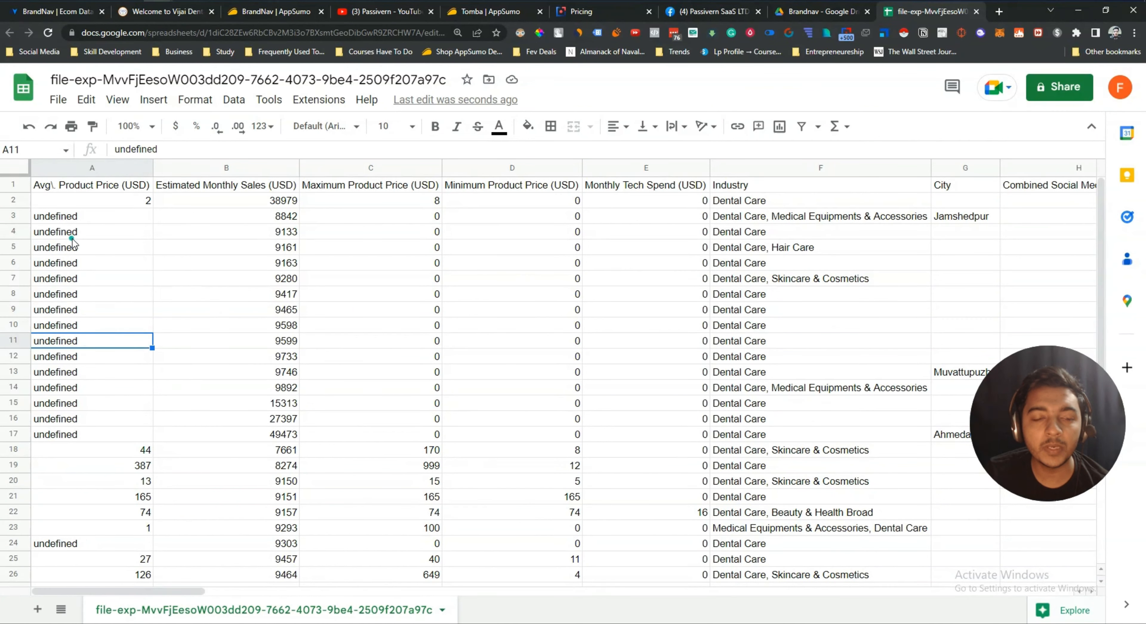
left_click_drag(74, 237, 92, 524)
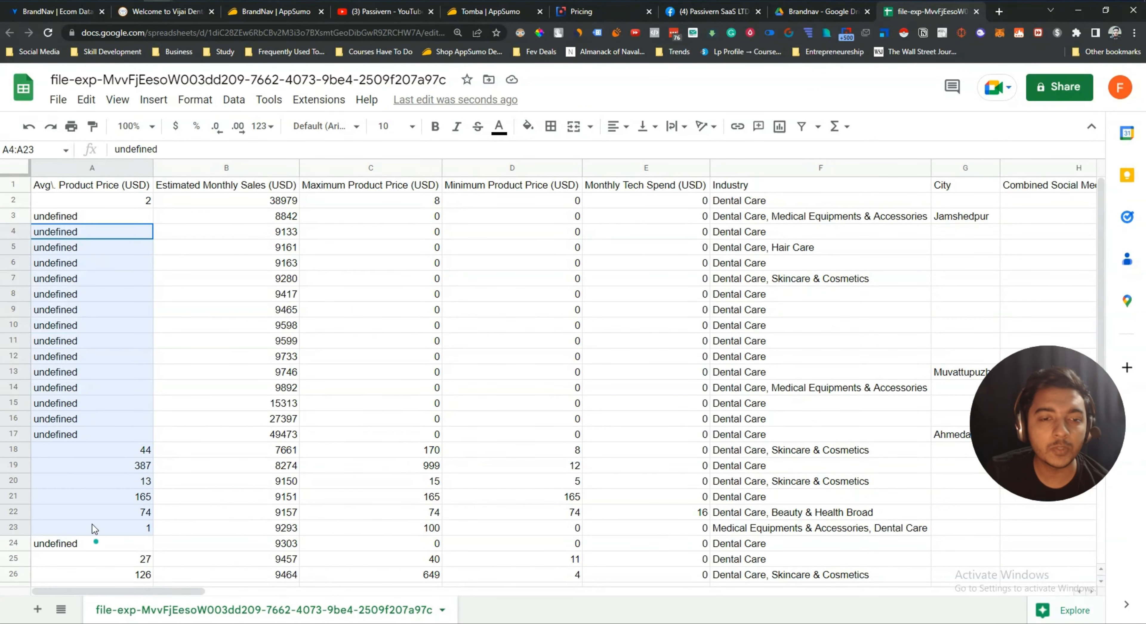
left_click(77, 354)
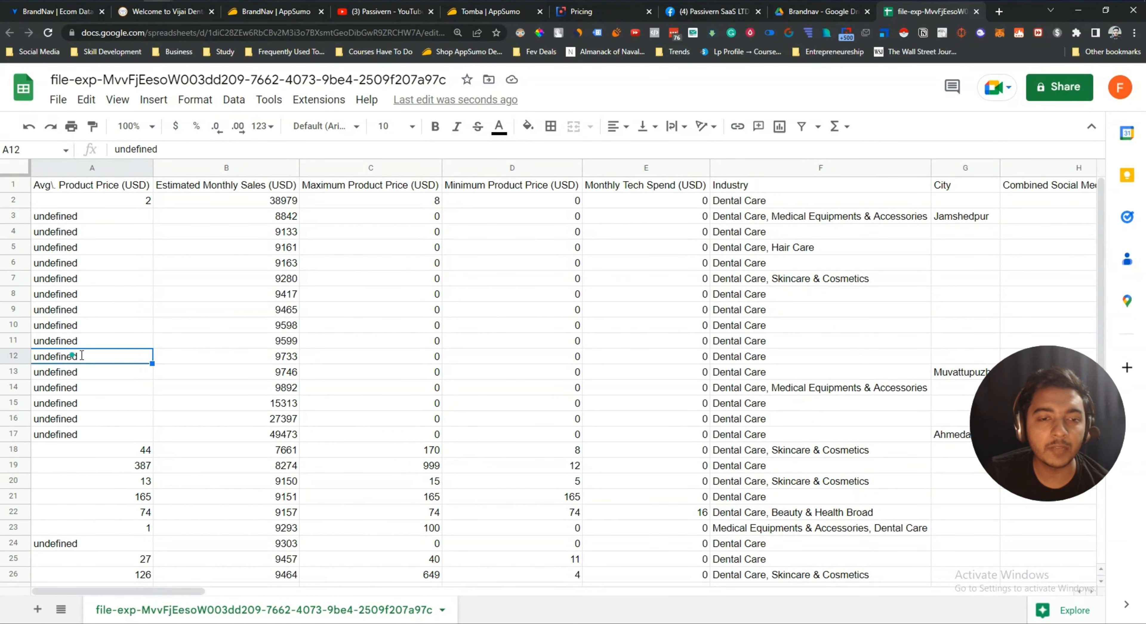
left_click(131, 438)
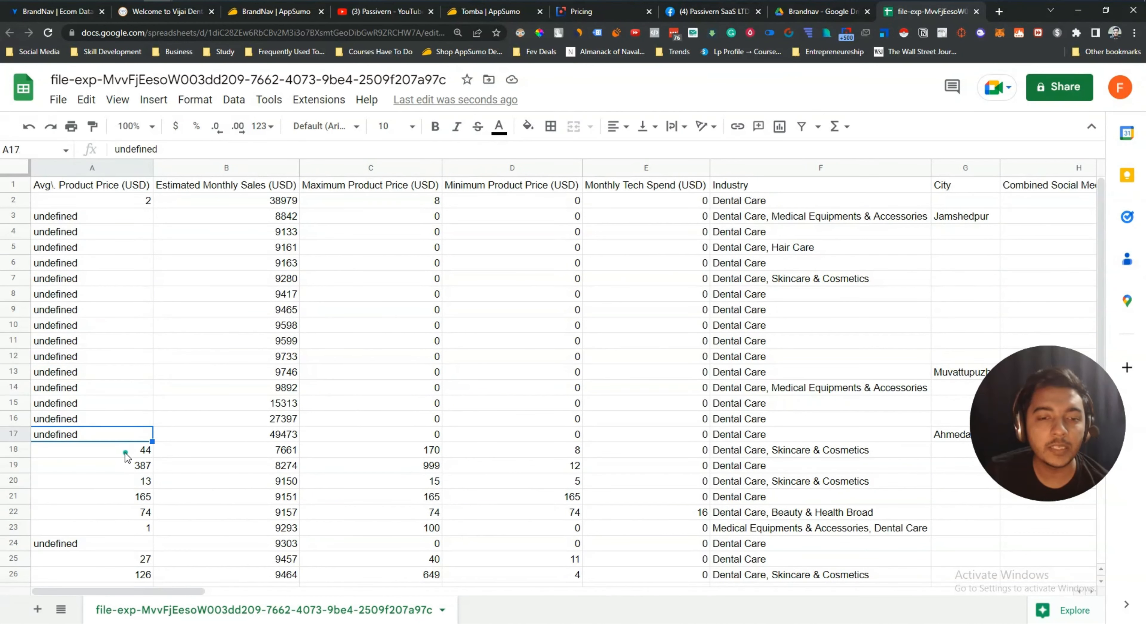
left_click(78, 464)
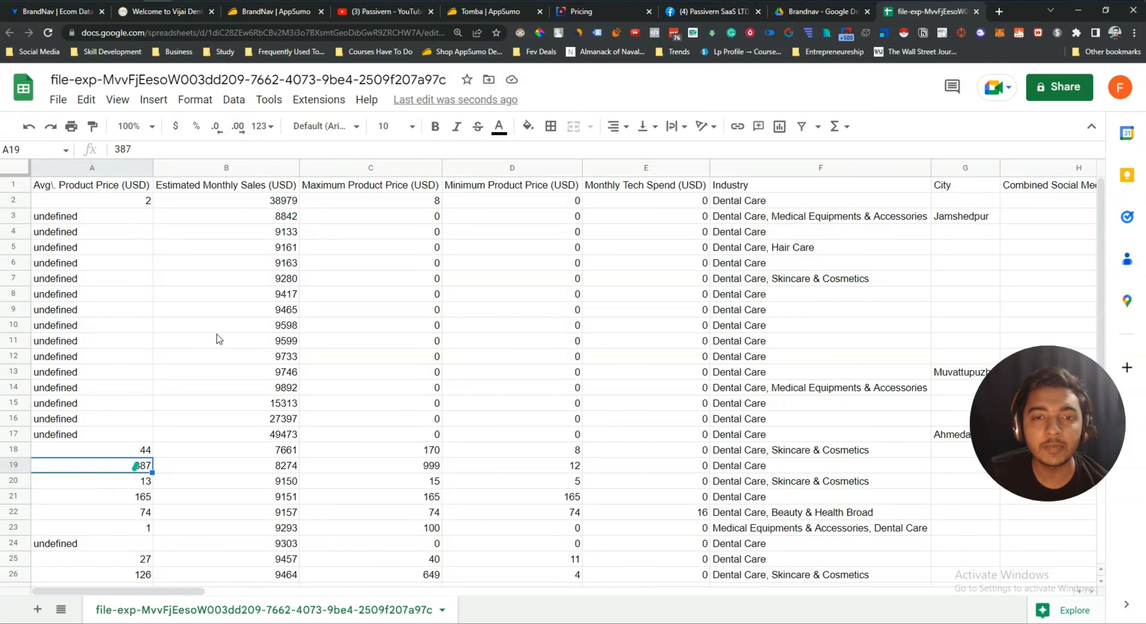
Step: Review the estimated monthly sales, maximum price and minimum price columns, comparing them with the average price in row 5
left_click_drag(229, 202, 229, 559)
left_click_drag(363, 206, 396, 544)
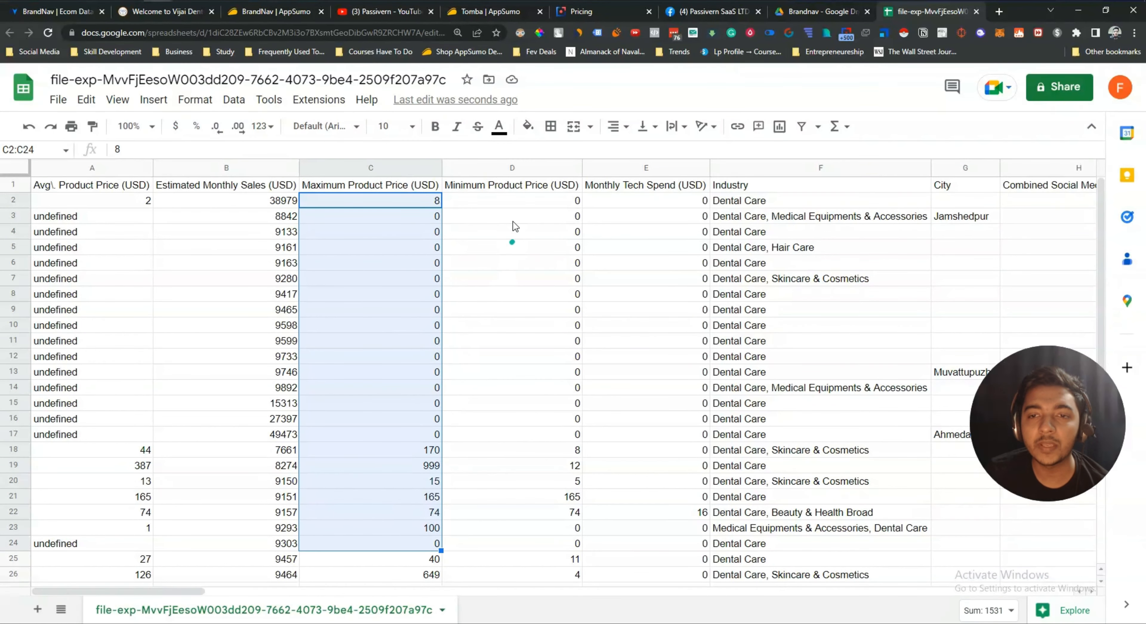
left_click_drag(512, 200, 519, 561)
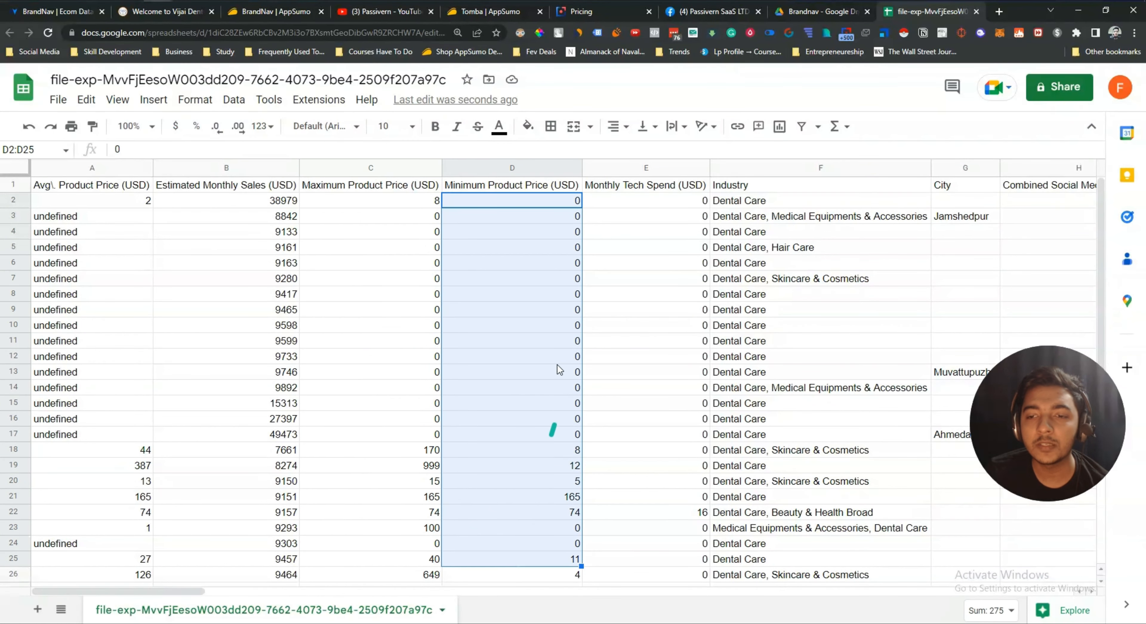
left_click(553, 269)
left_click(556, 232)
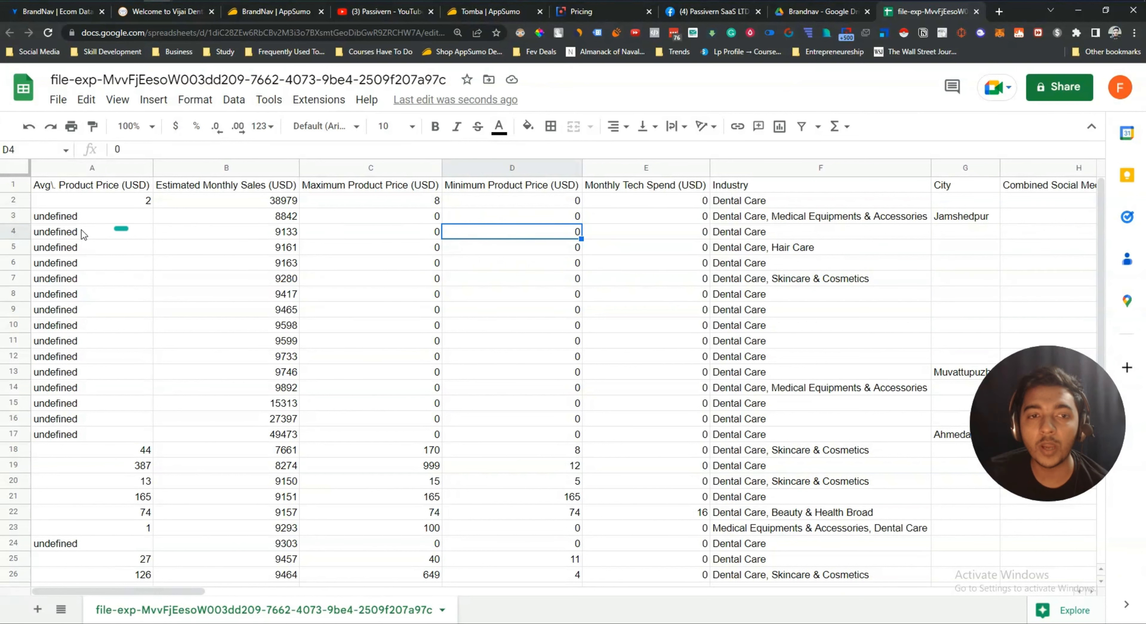
left_click(41, 252)
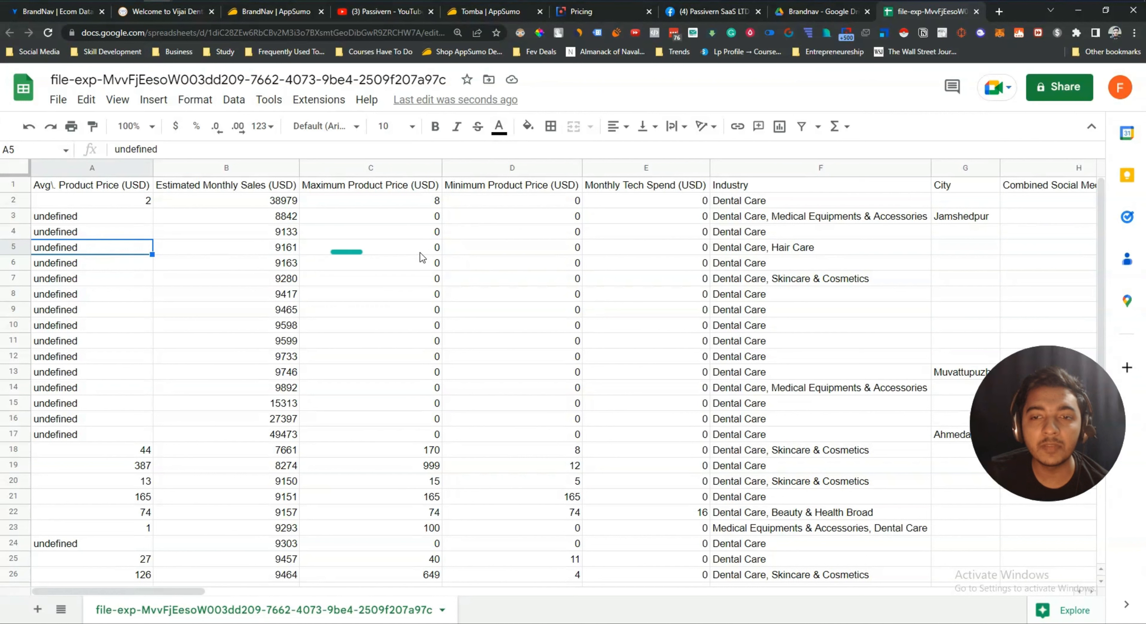
left_click_drag(427, 248, 501, 249)
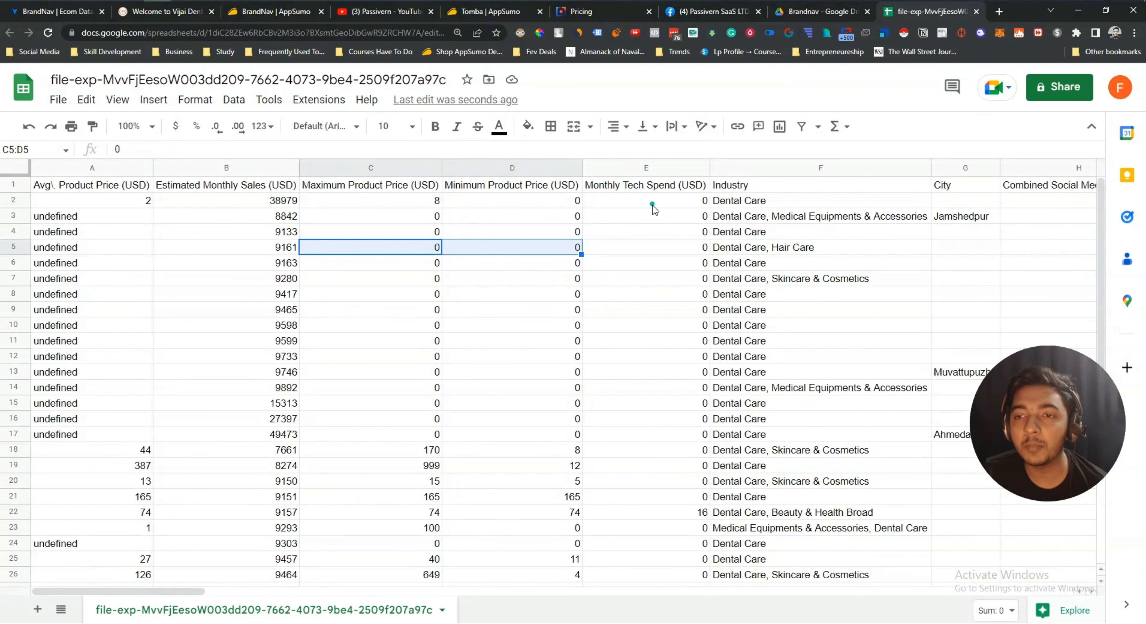
Step: Review the Monthly Tech Spend, Industry and City columns of the exported stores
left_click_drag(681, 295, 678, 544)
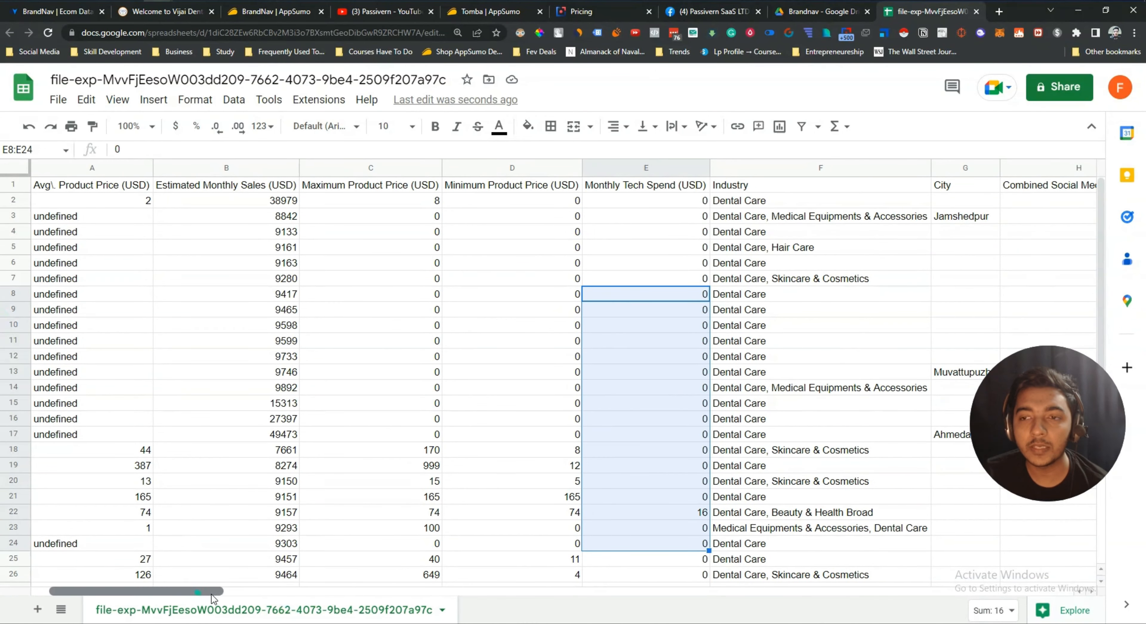
left_click_drag(205, 594, 274, 595)
left_click_drag(401, 231, 402, 516)
left_click_drag(250, 591, 303, 591)
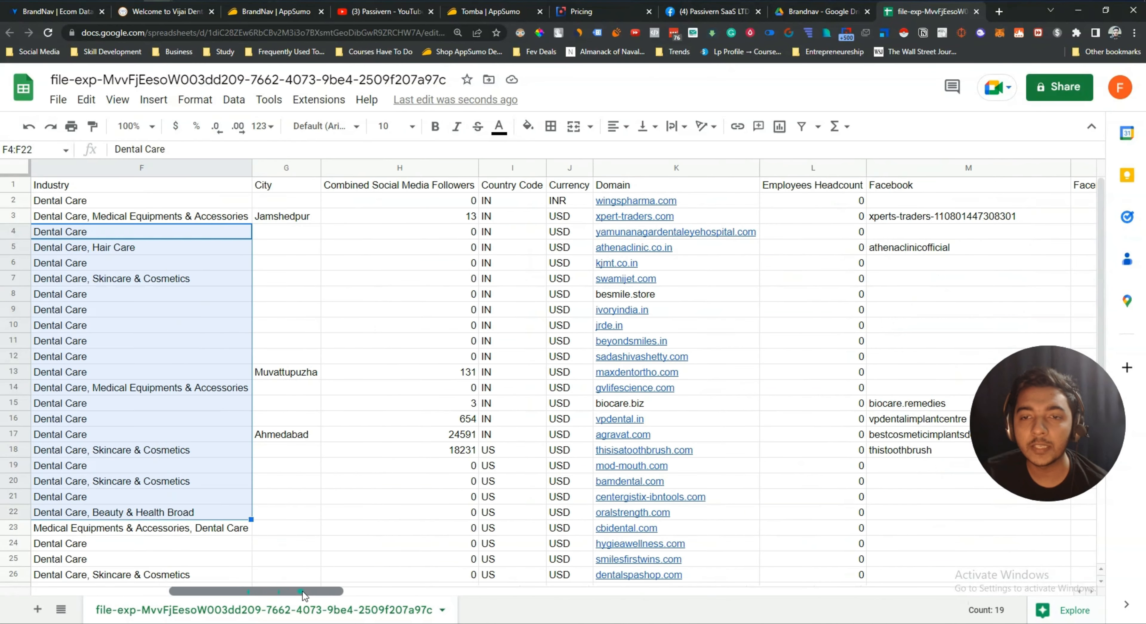
left_click_drag(280, 216, 294, 514)
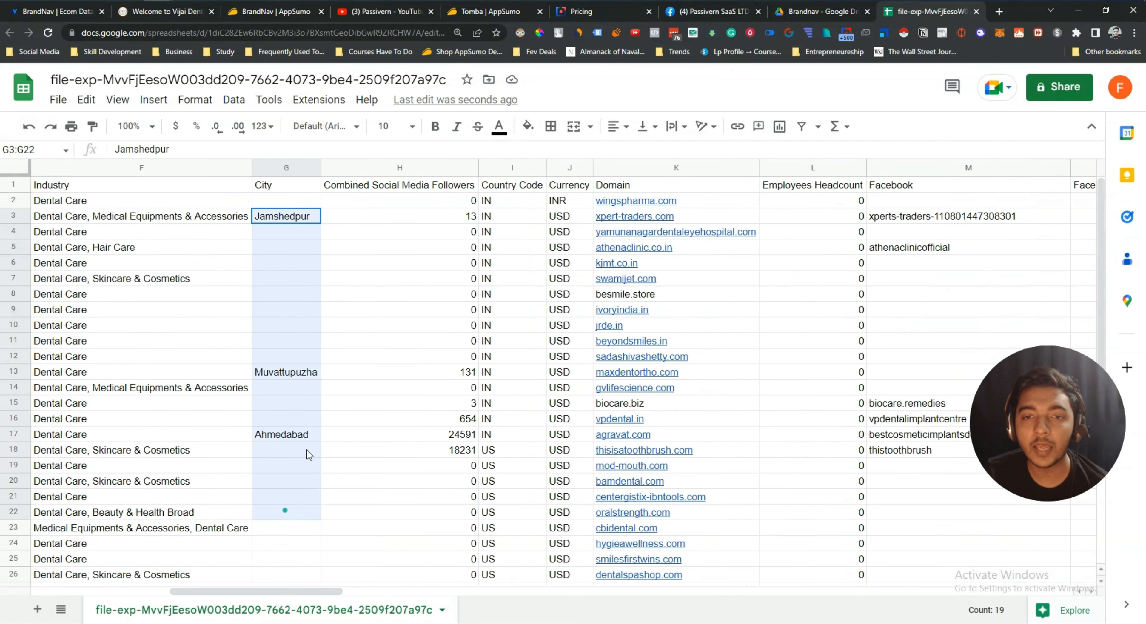
Step: Review the Combined Social Media Followers, Country Code, Currency and Domain columns
left_click_drag(400, 200, 432, 545)
left_click_drag(512, 216, 521, 542)
left_click_drag(570, 216, 572, 511)
left_click_drag(706, 216, 706, 556)
Step: Look through the Facebook, Attributes Available, Instagram, LinkedIn and Pinterest columns of the exported sheet
left_click_drag(323, 592, 362, 593)
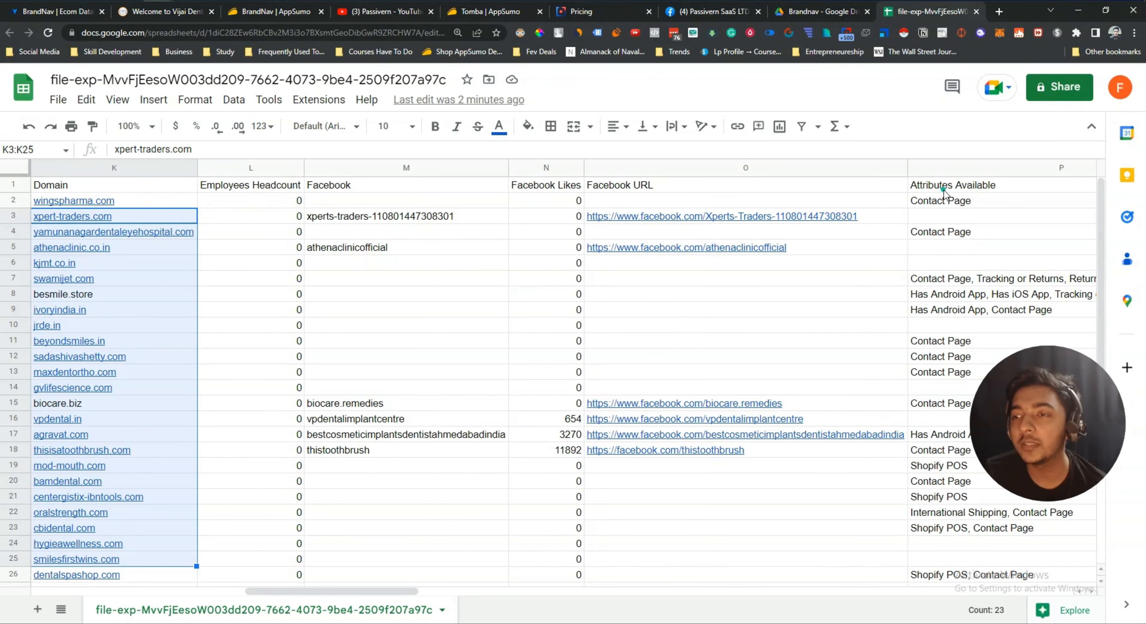
left_click_drag(327, 592, 346, 593)
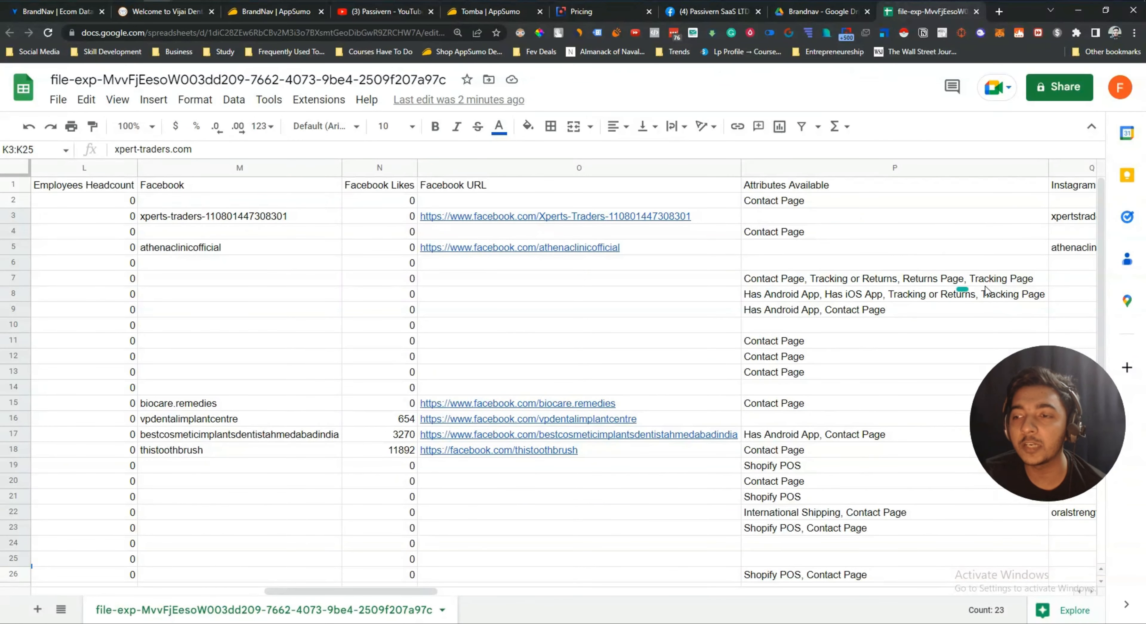
left_click_drag(381, 591, 505, 585)
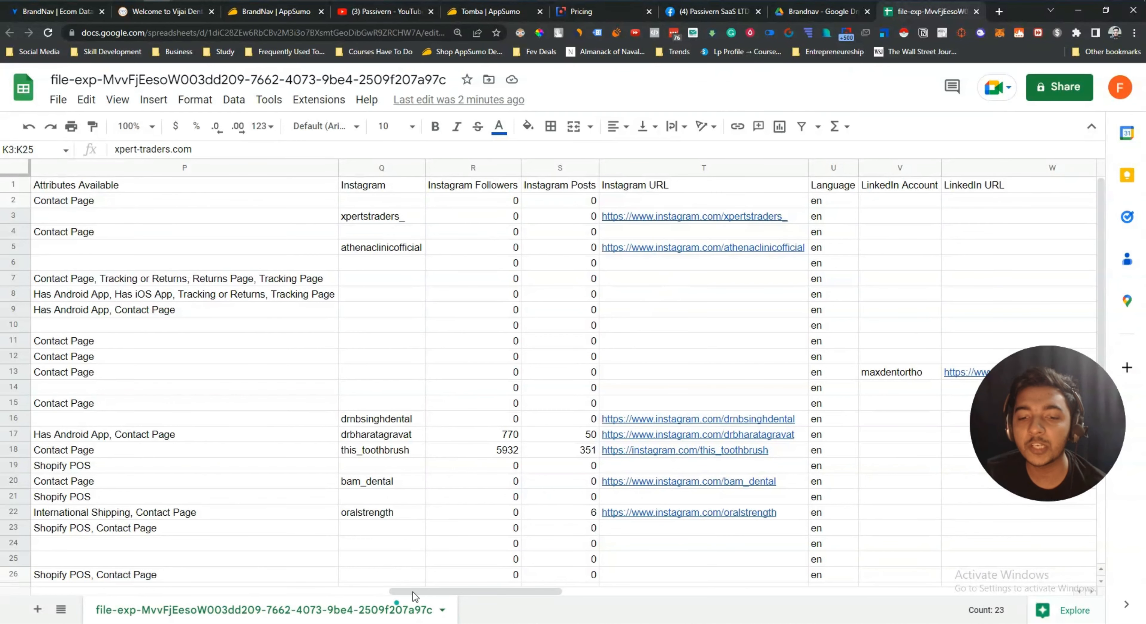
left_click_drag(425, 585, 532, 588)
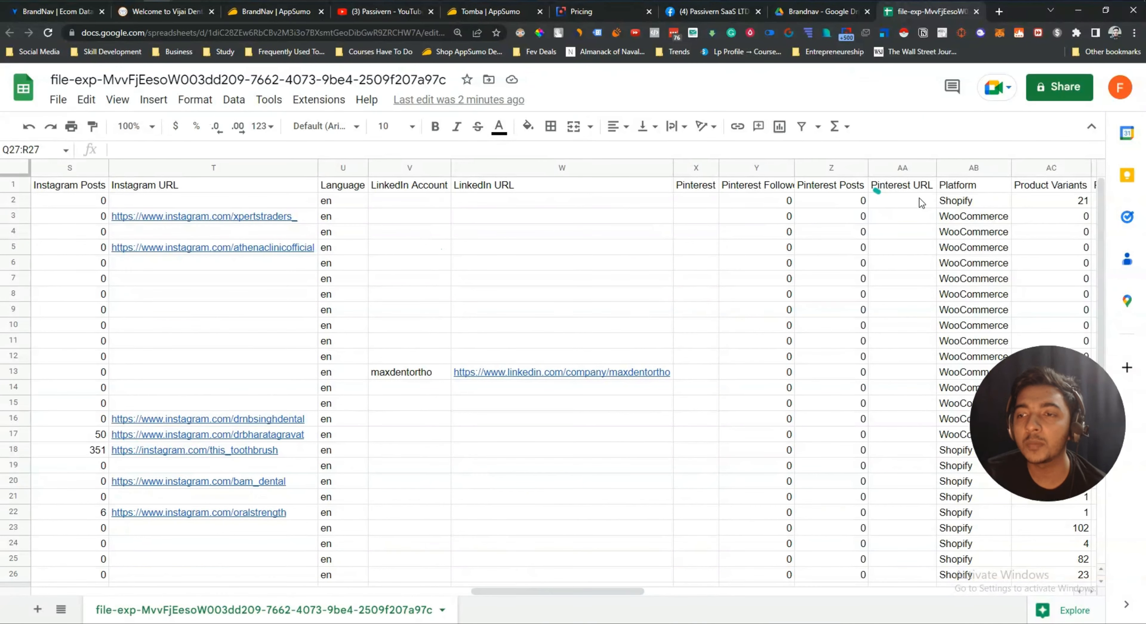
Step: Review the Platform, Product Variants and Product Sold columns of the exported stores
left_click_drag(601, 588, 641, 554)
left_click_drag(553, 184, 560, 504)
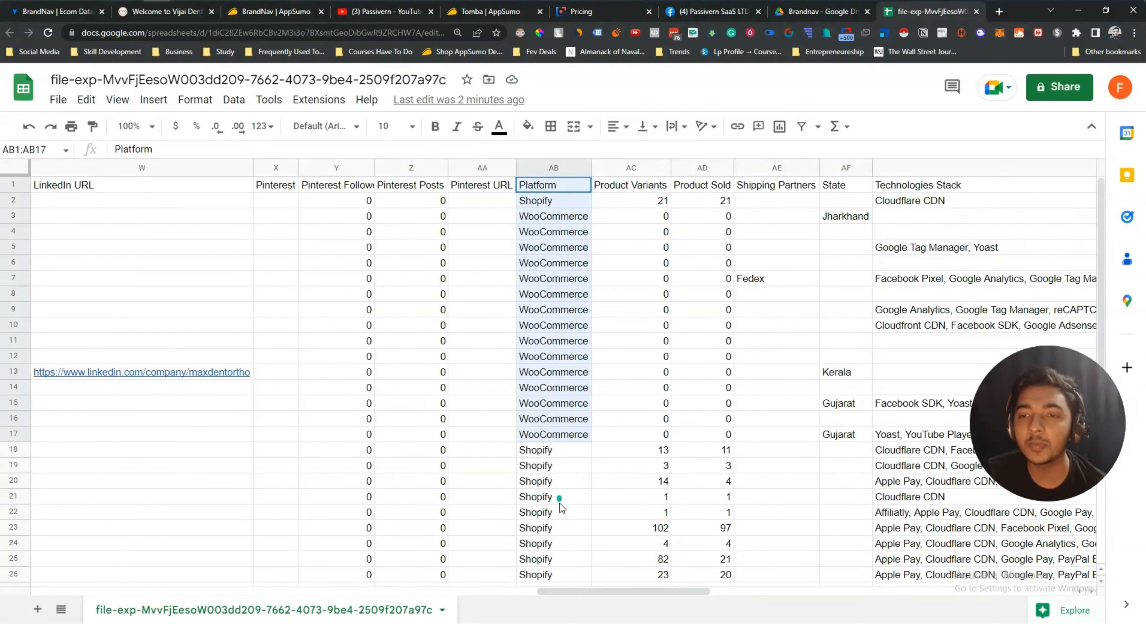
left_click_drag(628, 186, 637, 528)
left_click_drag(715, 189, 721, 435)
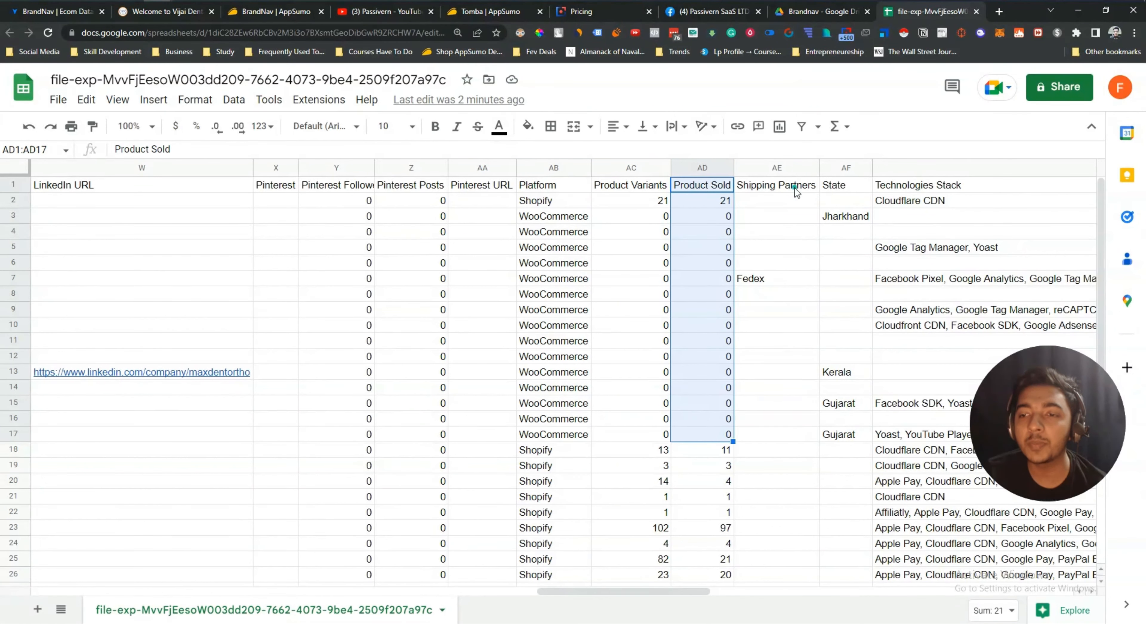
Step: Review the Shipping Partners, State and Technologies Stack columns of the exported stores
left_click_drag(795, 188, 795, 528)
left_click_drag(852, 187, 855, 452)
left_click_drag(926, 186, 930, 512)
Step: Review the Twitter Followers, Twitter URL, YouTube and YouTube Subscribers columns, ending back at the sheet's first columns
left_click_drag(682, 591, 1008, 576)
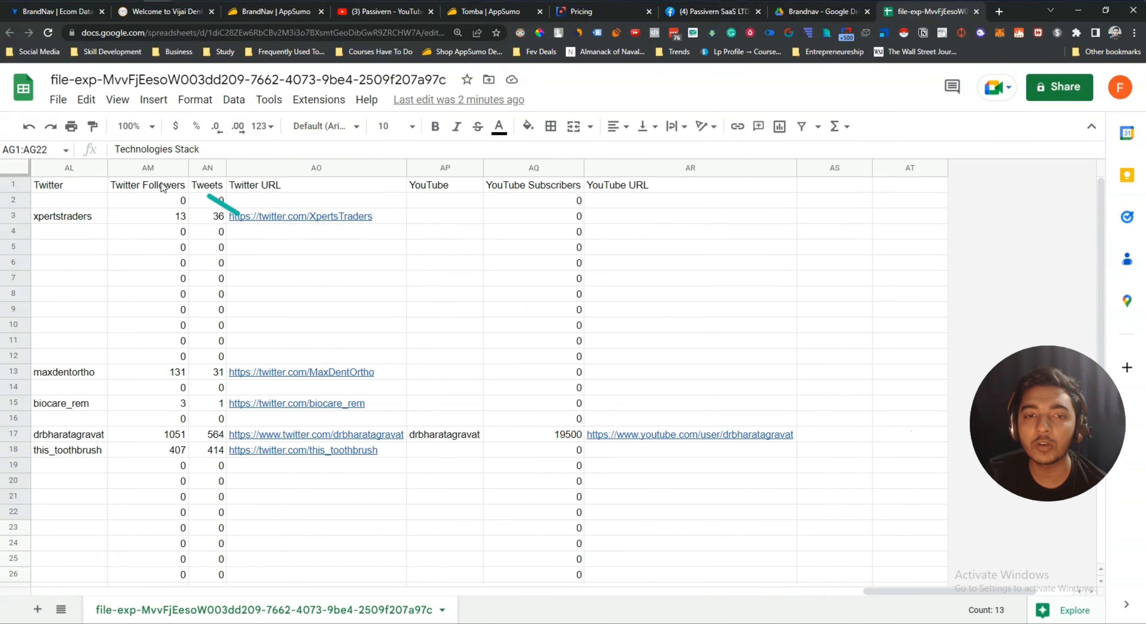
left_click_drag(141, 186, 152, 465)
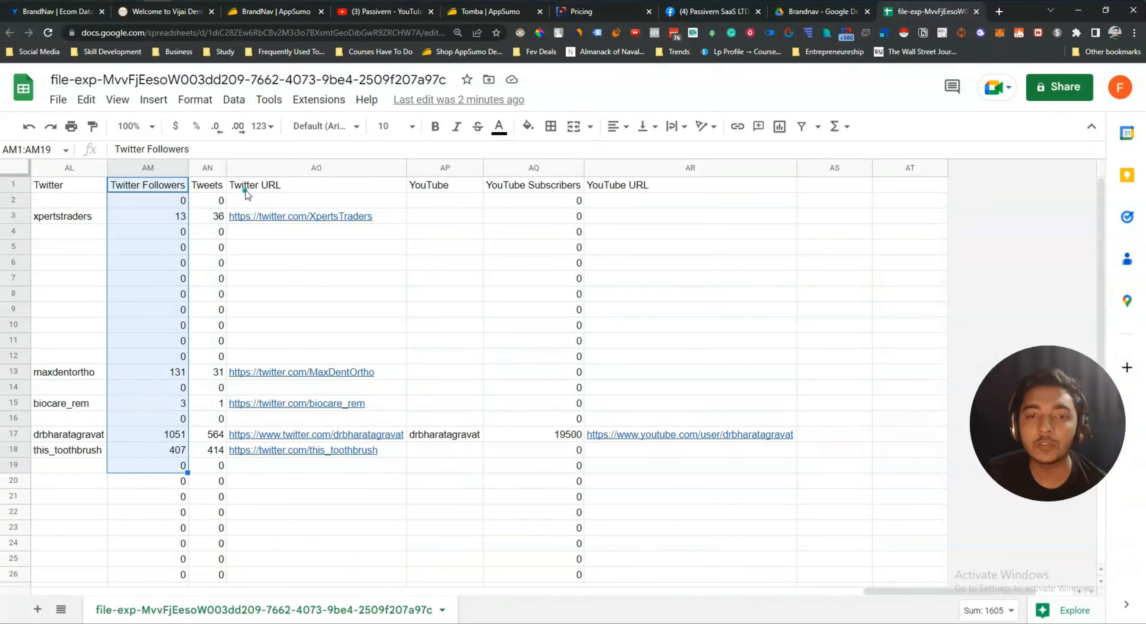
left_click_drag(245, 191, 320, 574)
left_click_drag(442, 190, 458, 467)
left_click_drag(536, 186, 551, 557)
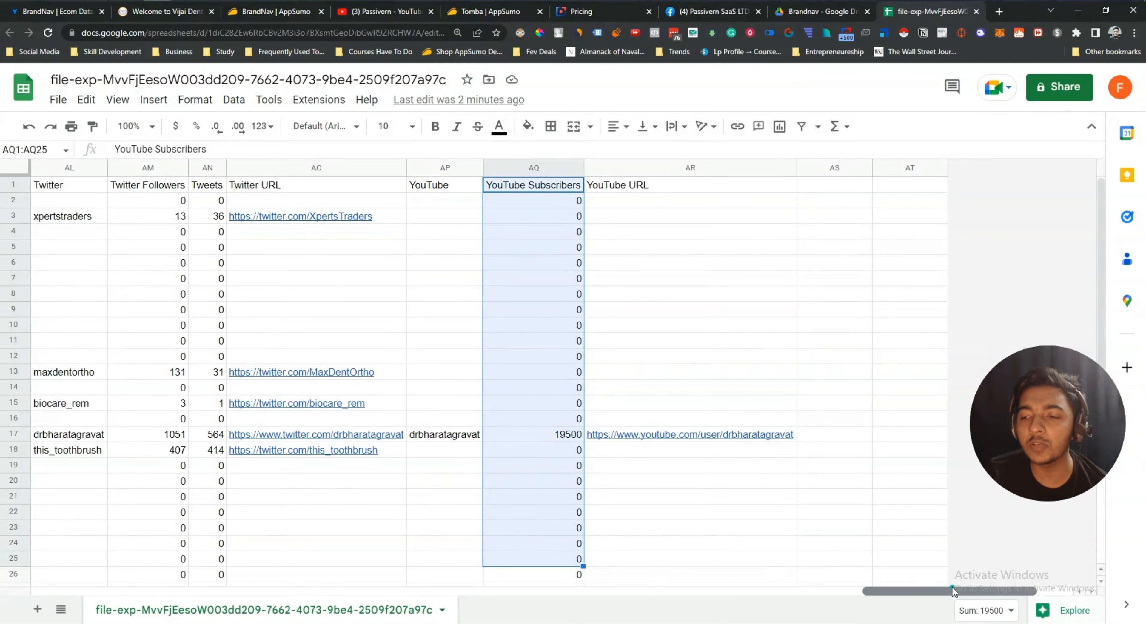
left_click_drag(952, 587, 127, 593)
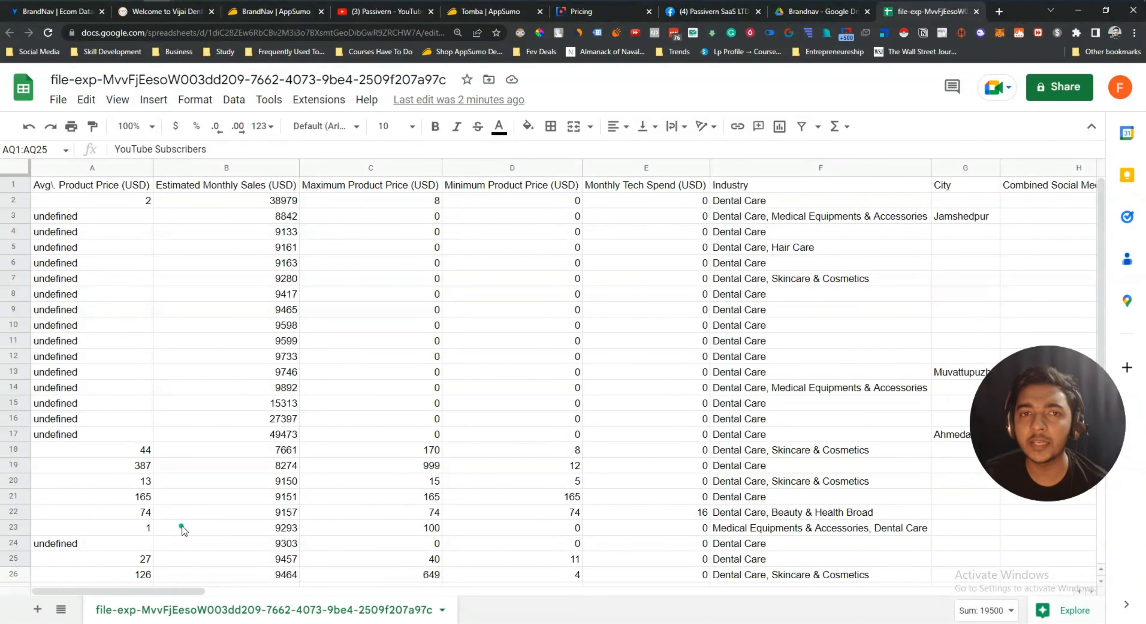
Step: Return to the BrandNav Screener and look over the domain names in the filtered search results
left_click(153, 14)
left_click(30, 14)
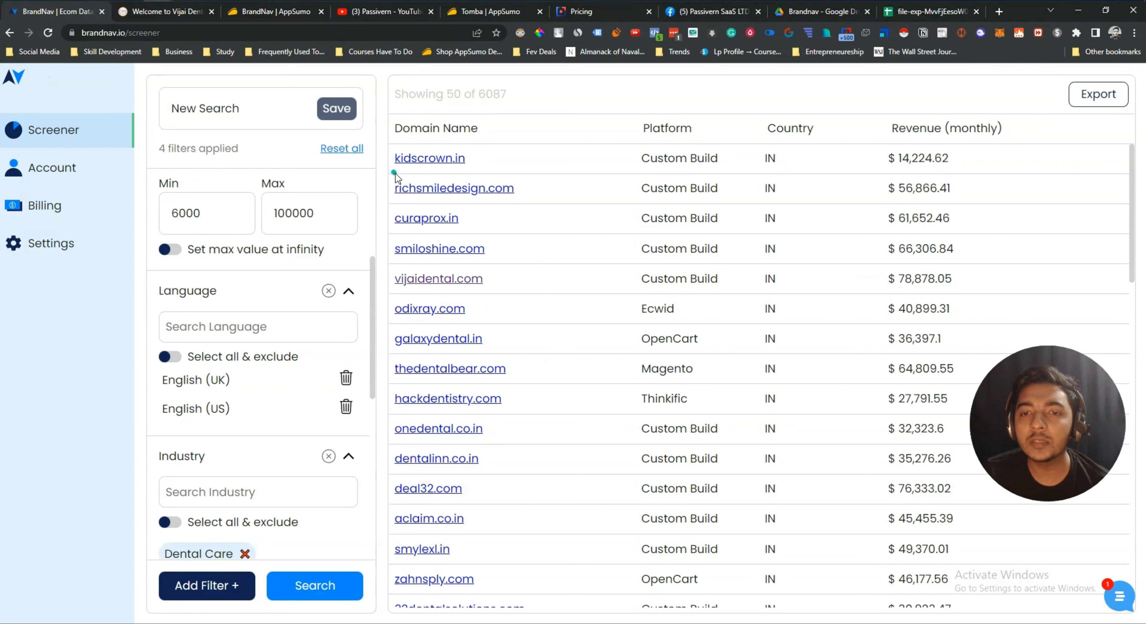
left_click_drag(386, 194, 392, 201)
left_click(386, 199)
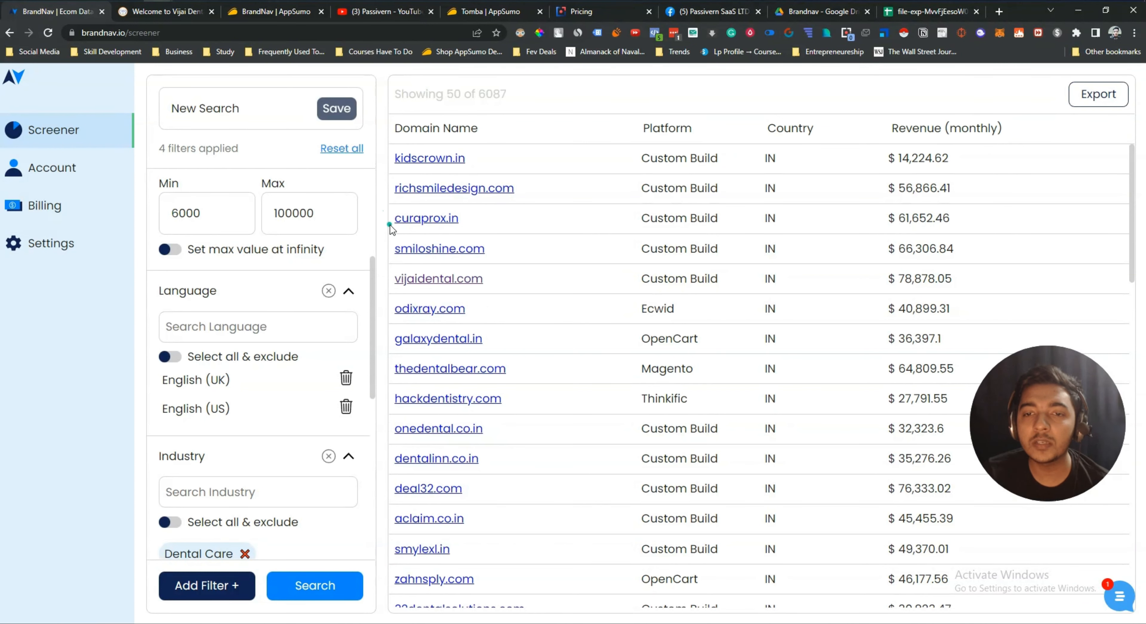
left_click_drag(390, 225, 549, 221)
left_click(549, 221)
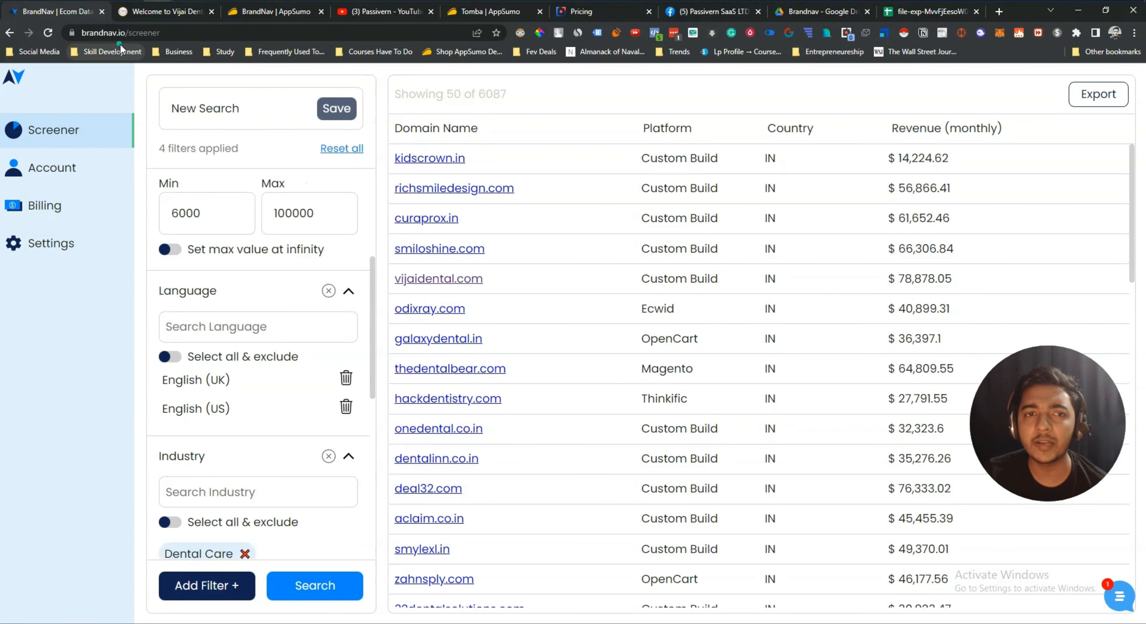
Step: Switch to BrandNav's AppSumo page and look over the lifetime deal's overview
left_click(251, 17)
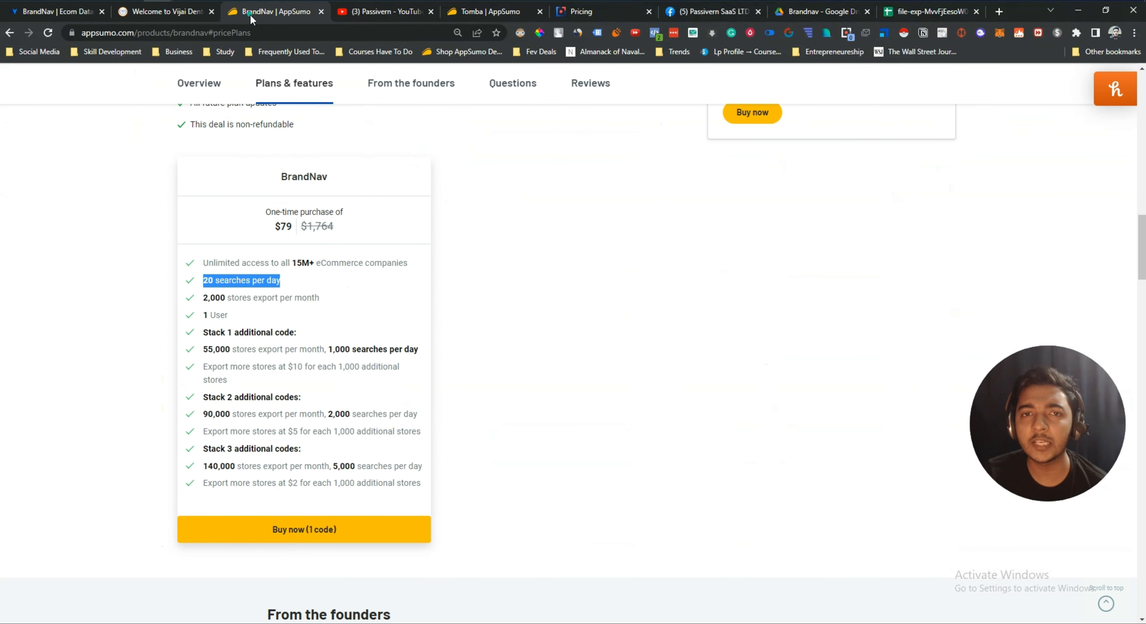
middle_click(508, 521)
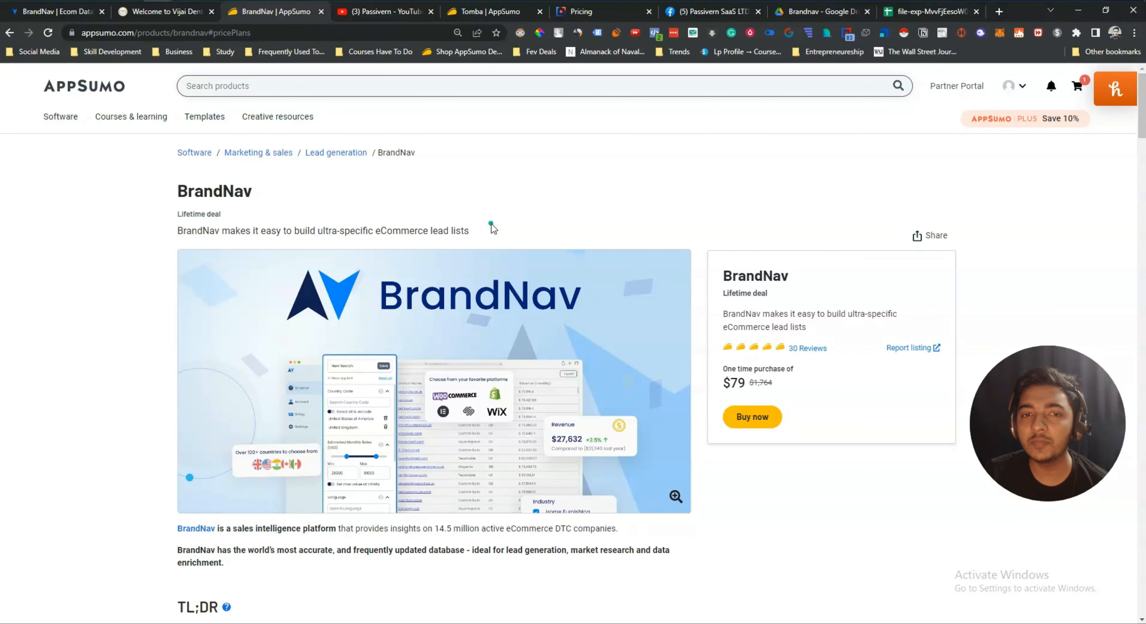
scroll(491, 225, "down", 8)
Step: Review the deal's plan features and code-stacking tiers for searches and store exports, ending at the start of the page
left_click(305, 87)
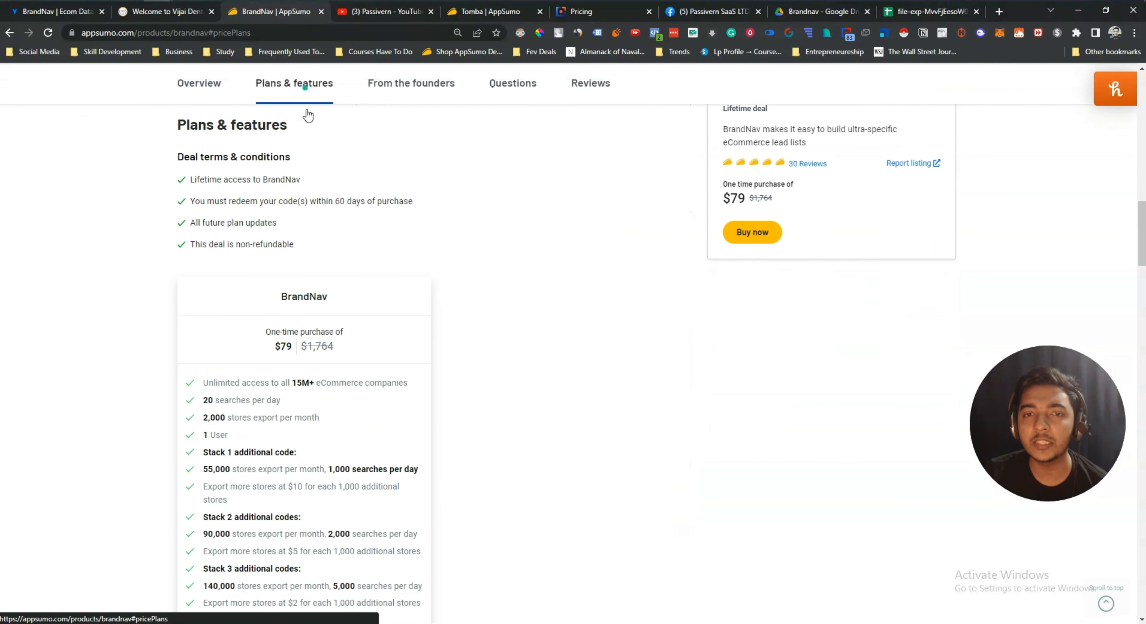
scroll(308, 116, "down", 3)
left_click_drag(192, 264, 390, 498)
left_click(424, 486)
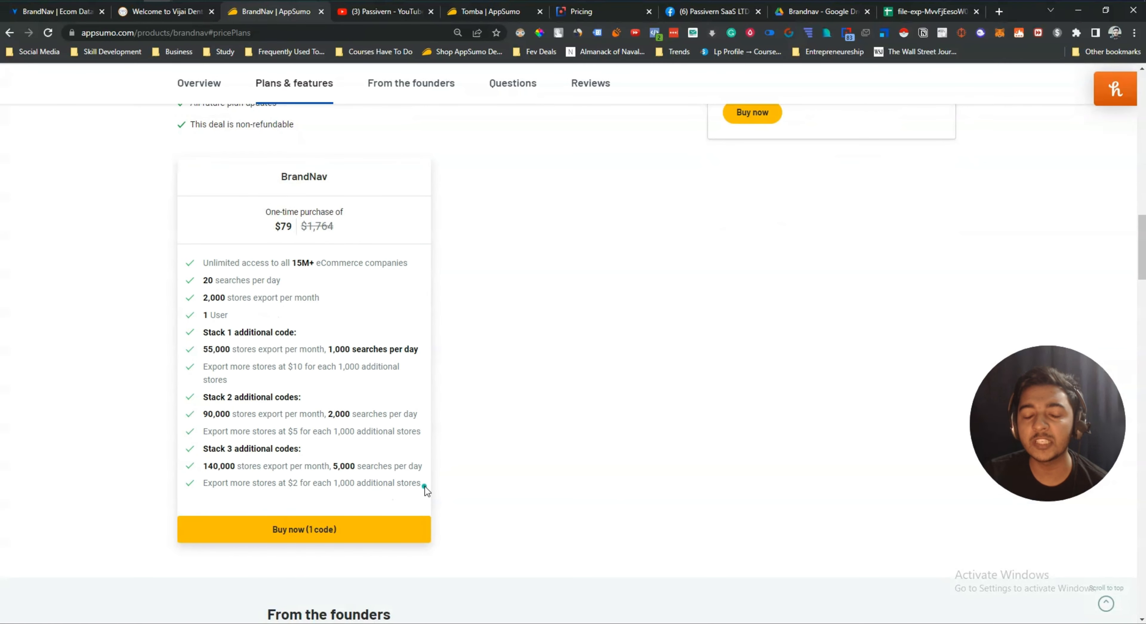
middle_click(424, 486)
middle_click(374, 206)
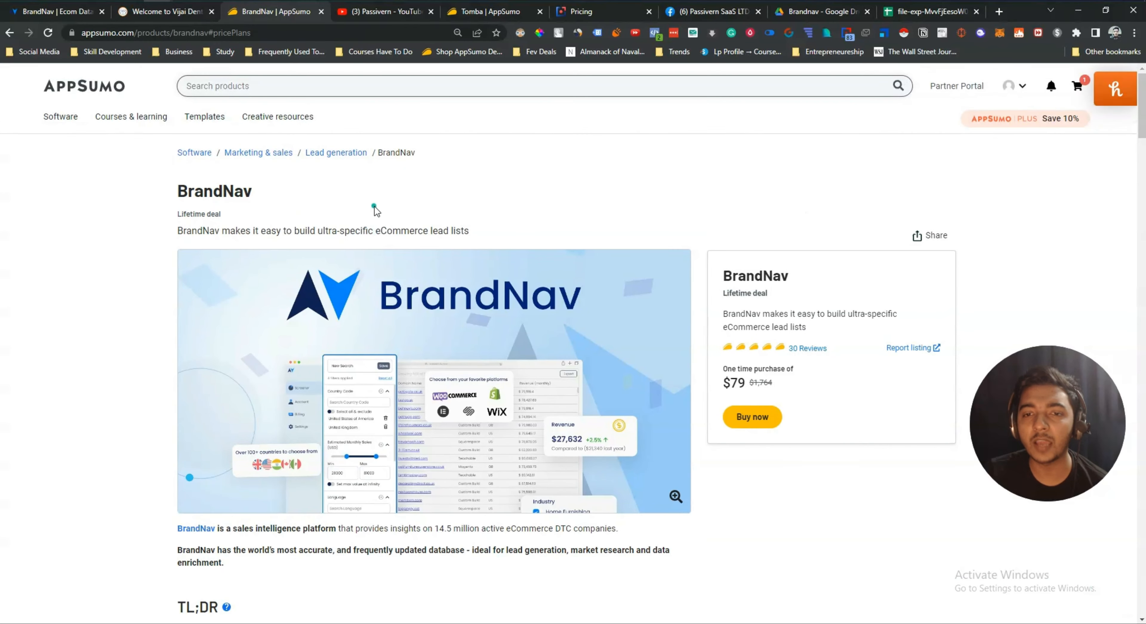